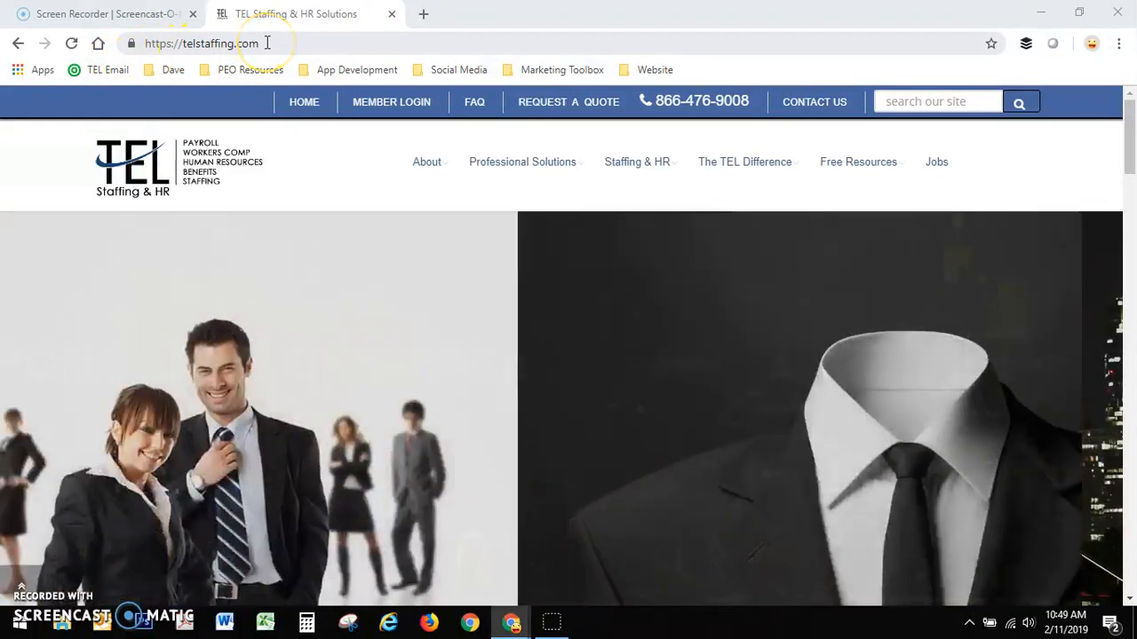
# - Open the THINKWARE (2019 and forward) employee login from the member login page and sign in with the user ID and password
pyautogui.click(385, 111)
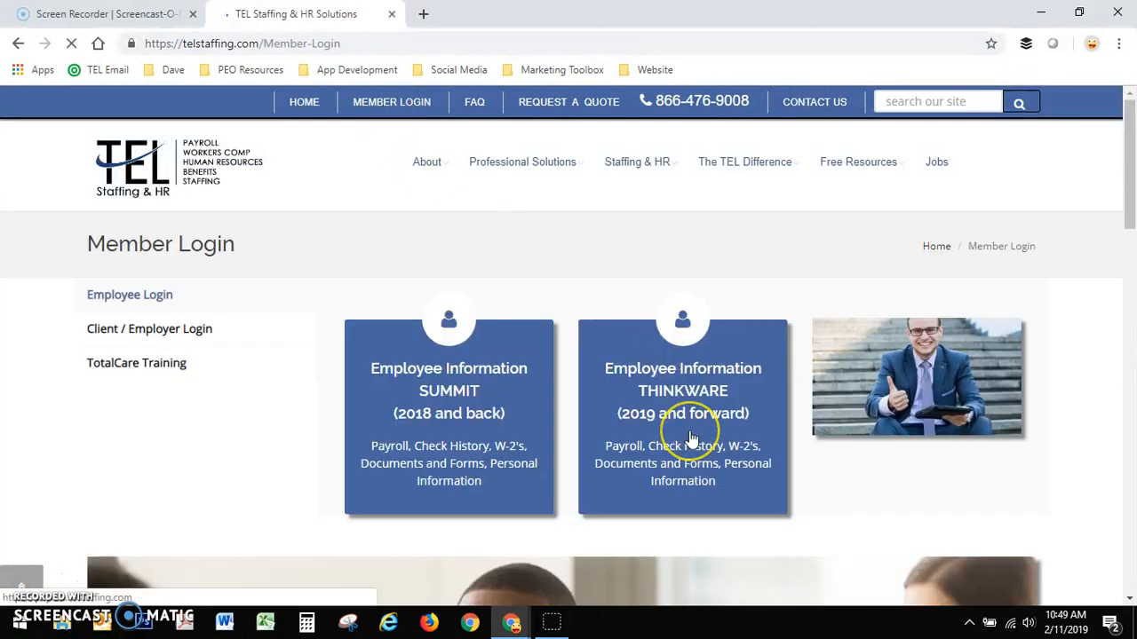
pyautogui.click(691, 435)
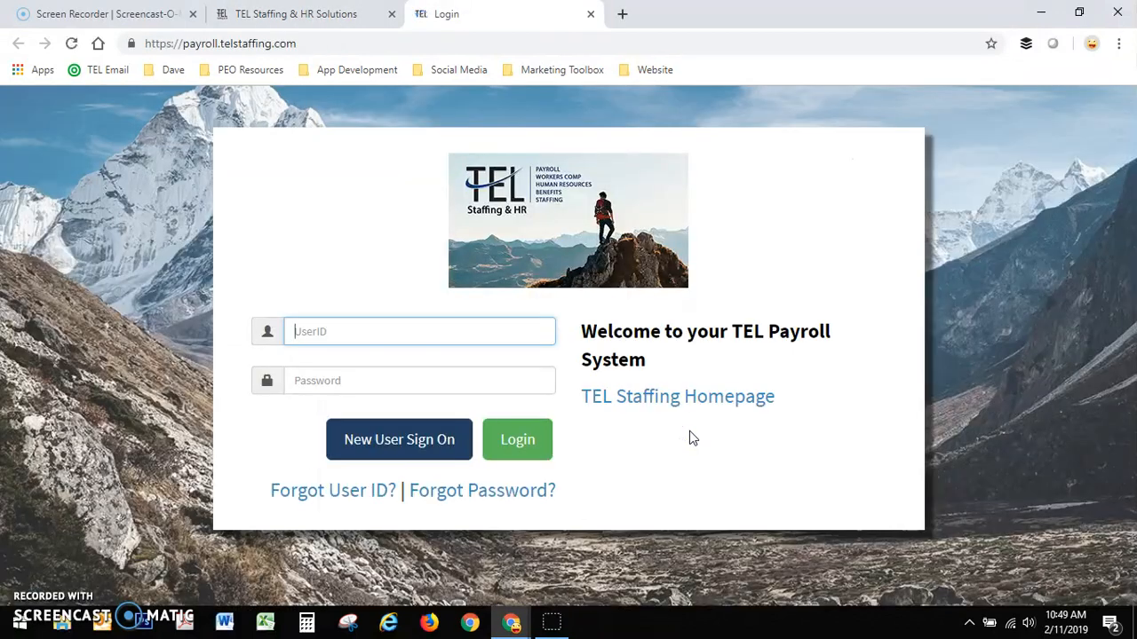
pyautogui.click(338, 331)
pyautogui.write('pasquale')
pyautogui.press('Tab')
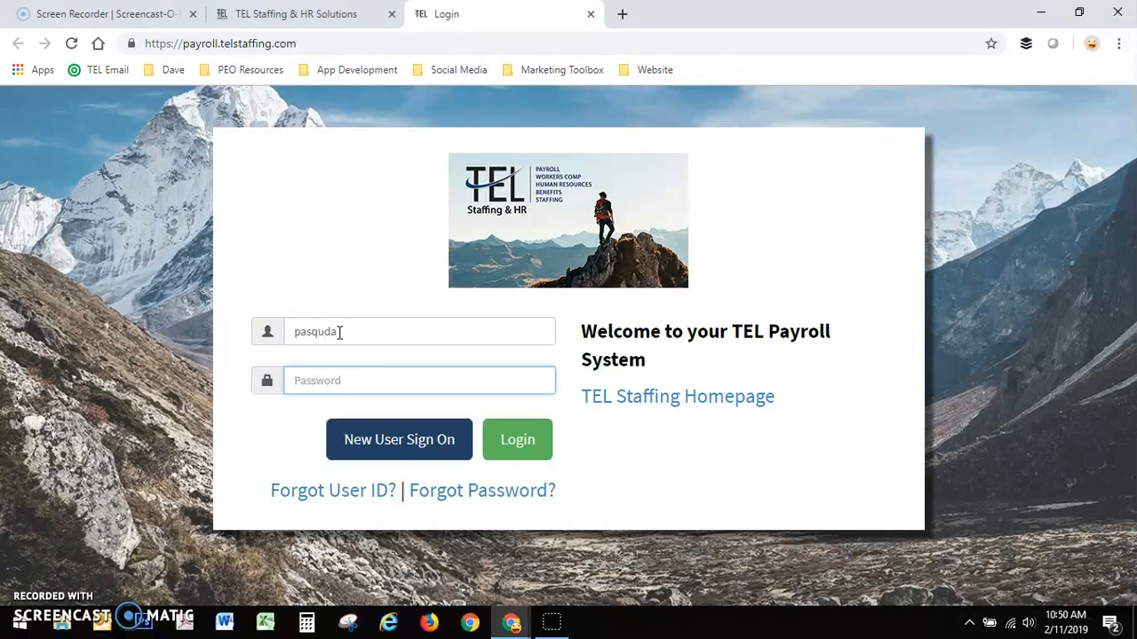
pyautogui.write('p')
pyautogui.click(515, 439)
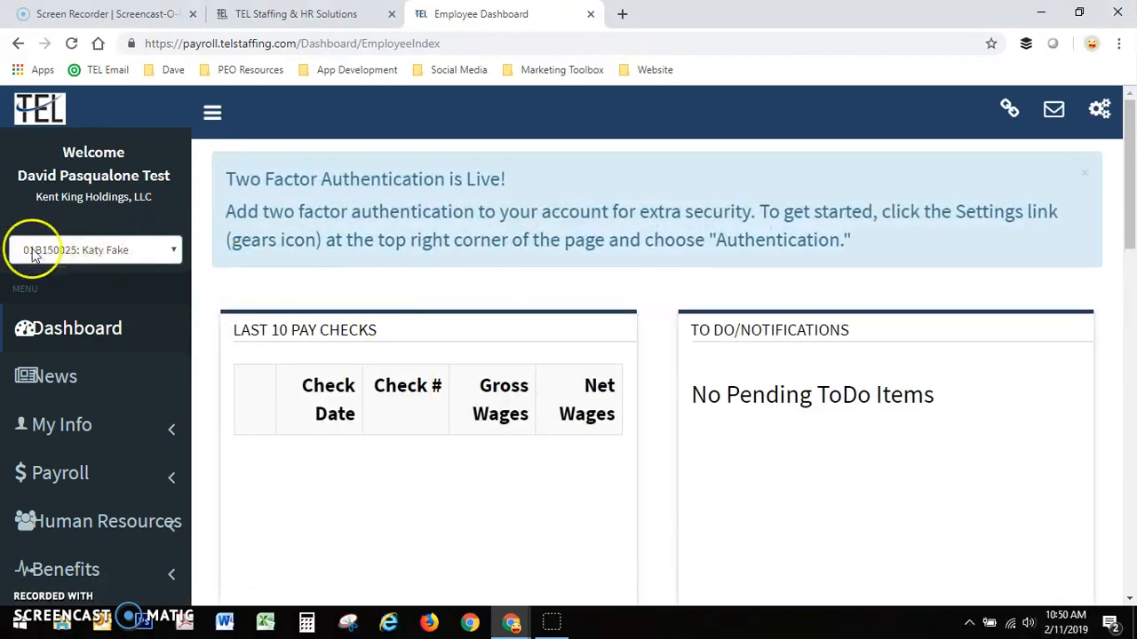
# - Switch the role to TST99: X13: Digecon inc and open the on-boarding form for adding a new employee
pyautogui.click(133, 252)
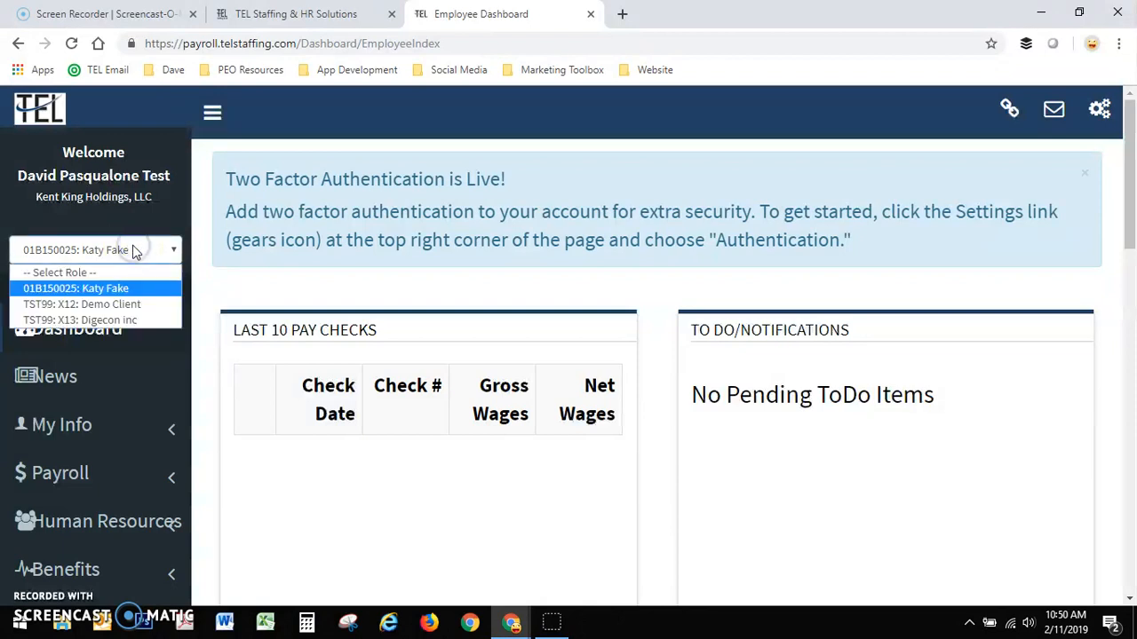
pyautogui.click(112, 320)
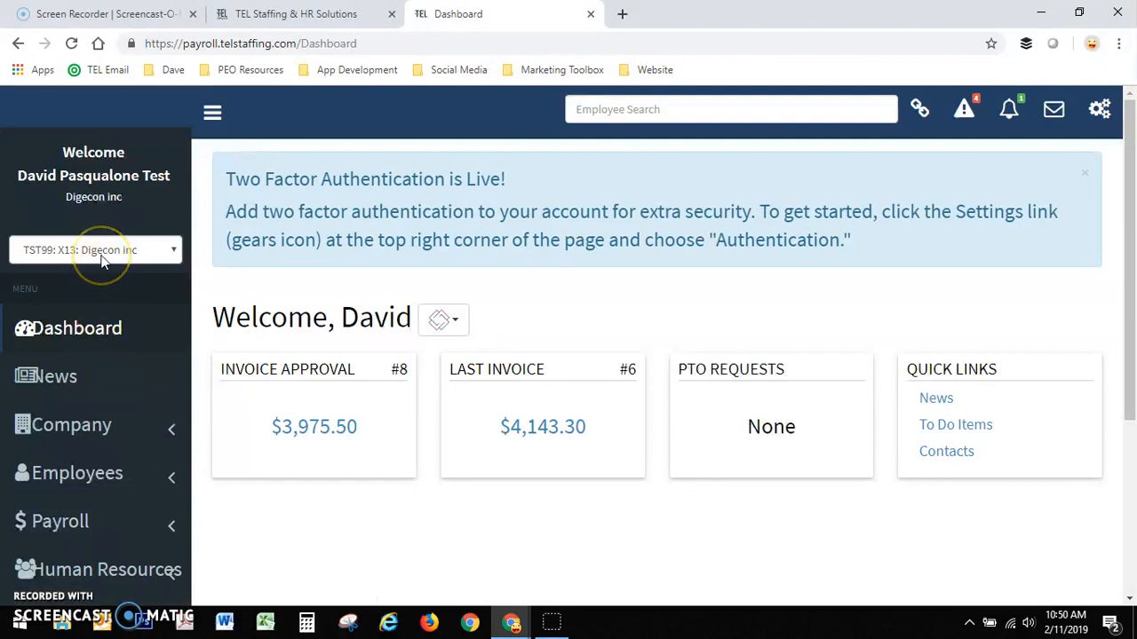
pyautogui.scroll(-2, 102, 258)
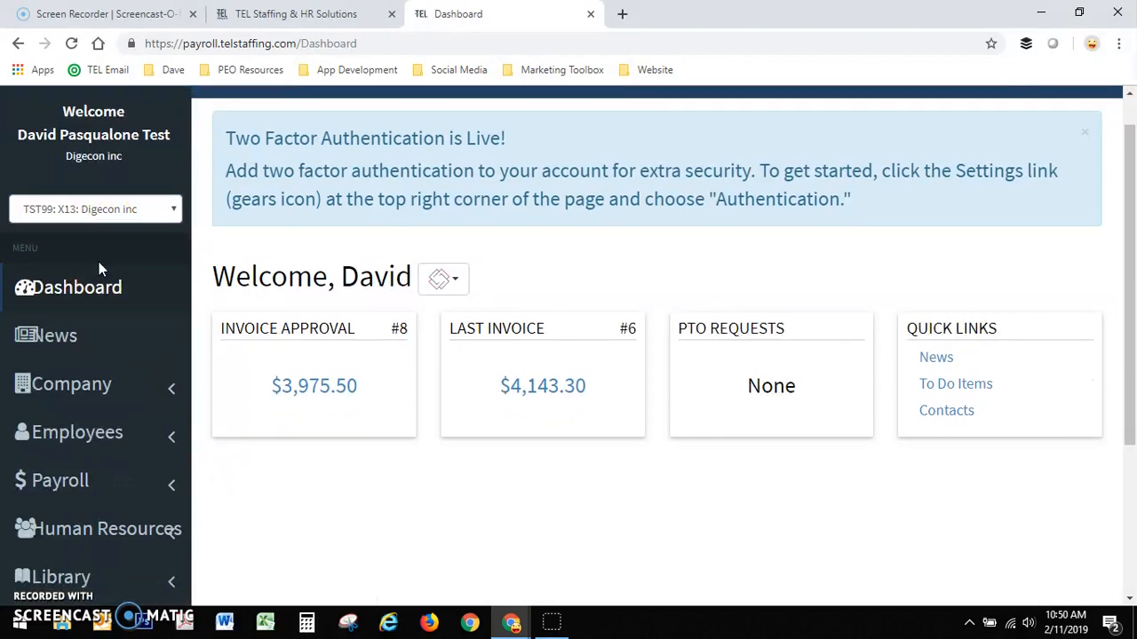
pyautogui.click(137, 311)
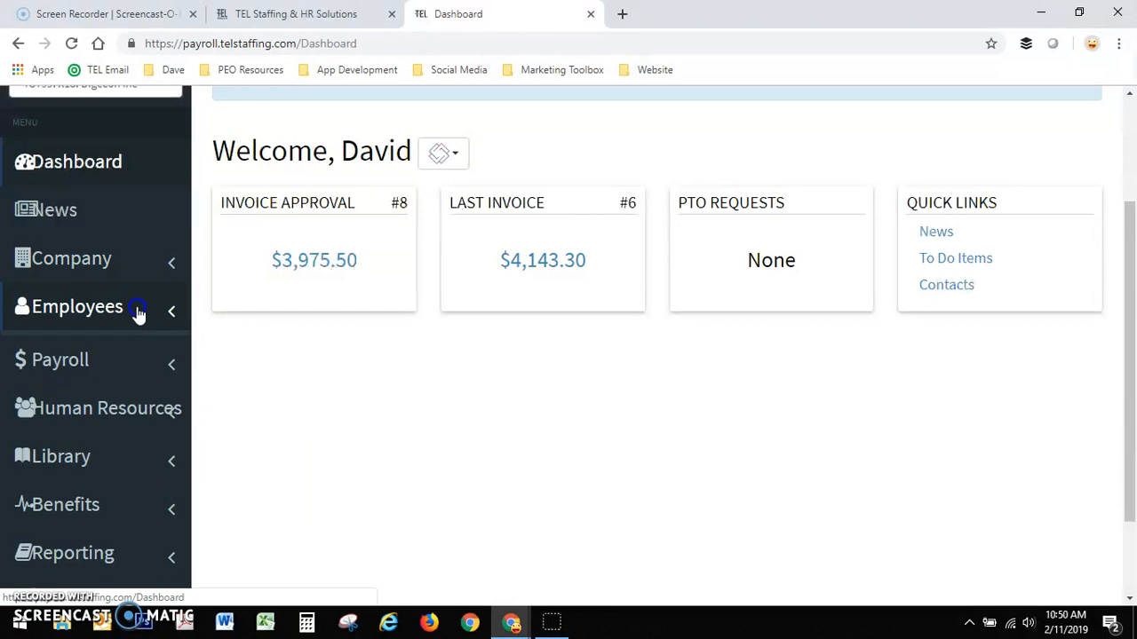
pyautogui.click(127, 399)
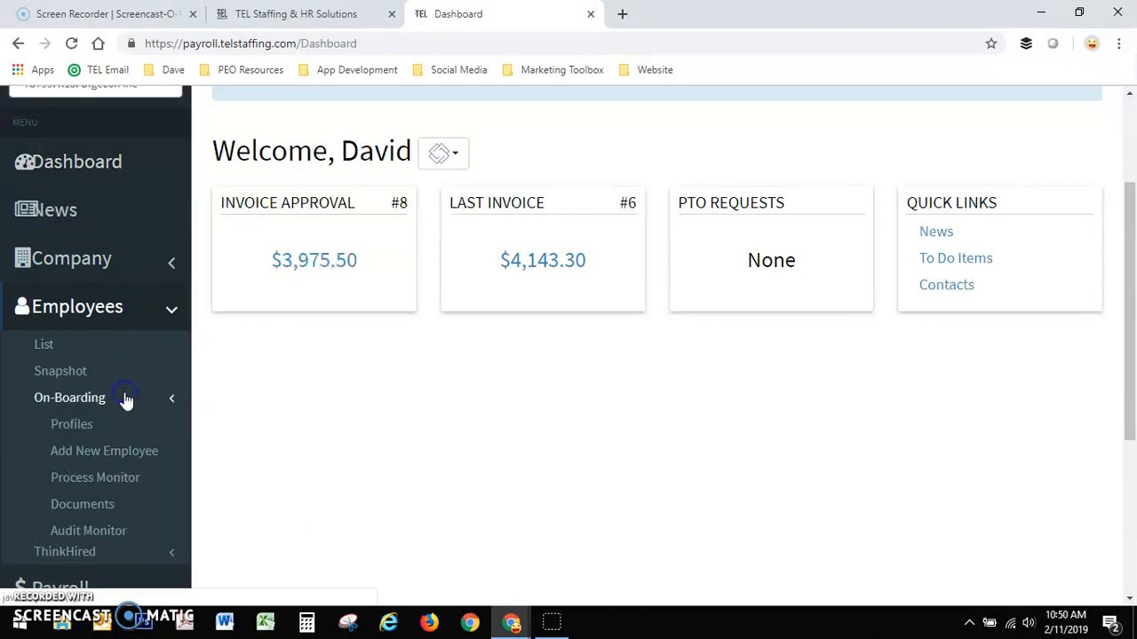
pyautogui.click(118, 453)
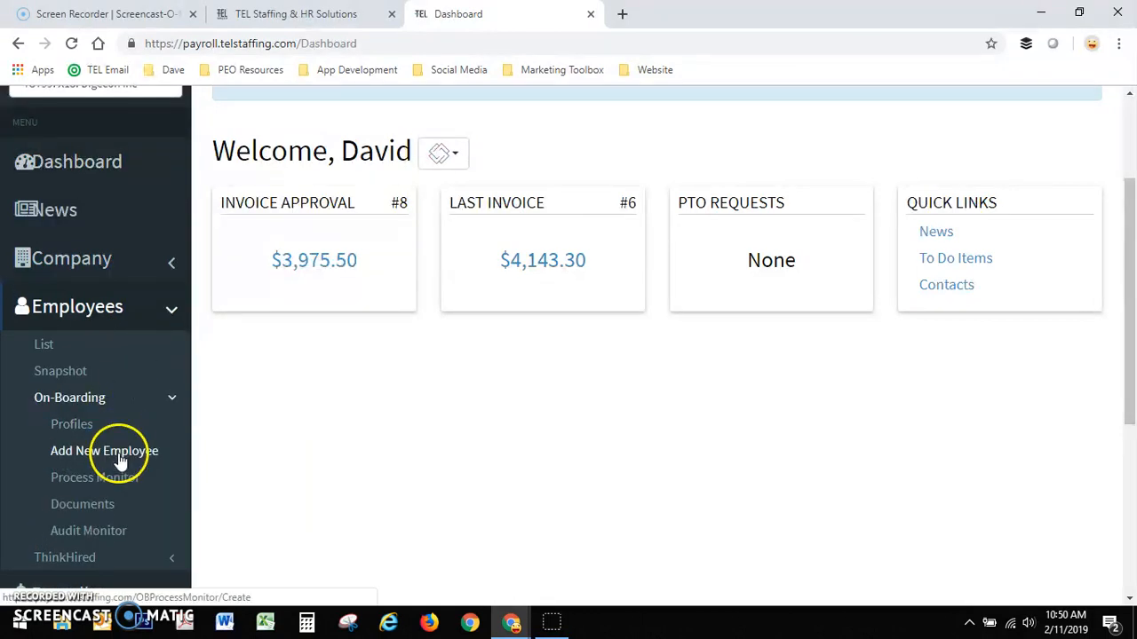
# - Set the new employee's division to X13DEFAULT (X13 default division) and the profile to PEO Full Master_copy
pyautogui.click(495, 322)
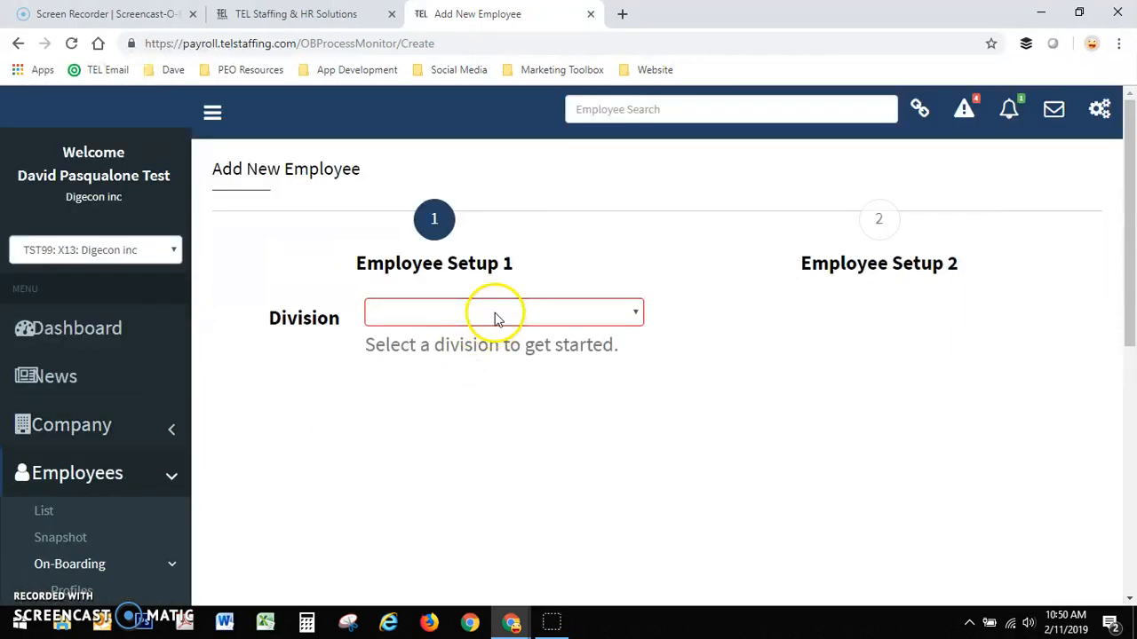
pyautogui.click(497, 316)
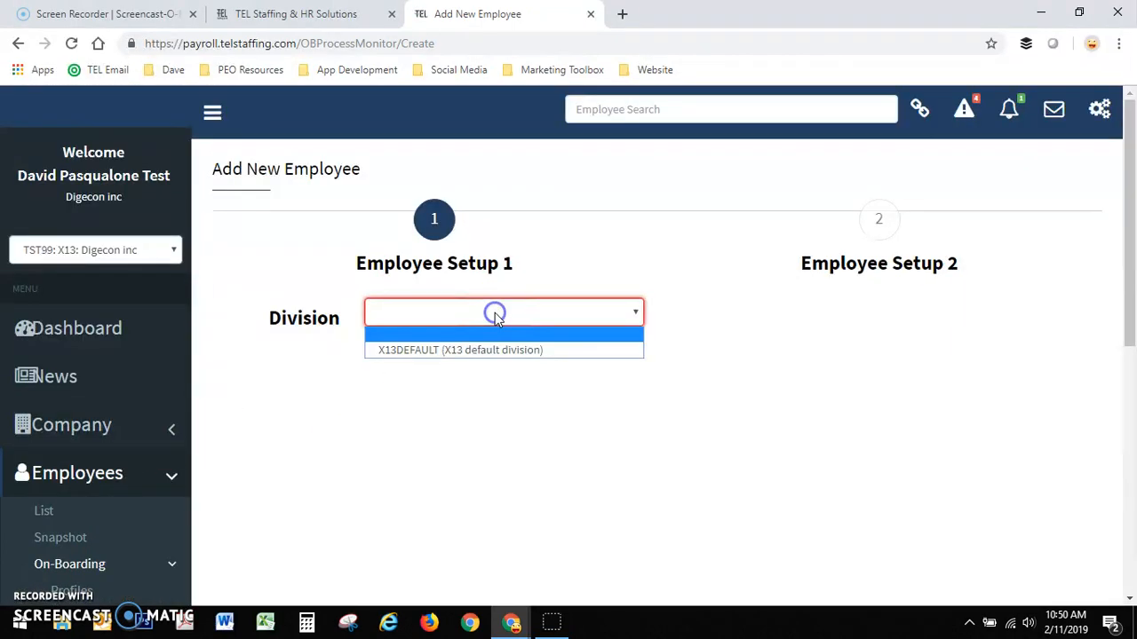
pyautogui.click(476, 353)
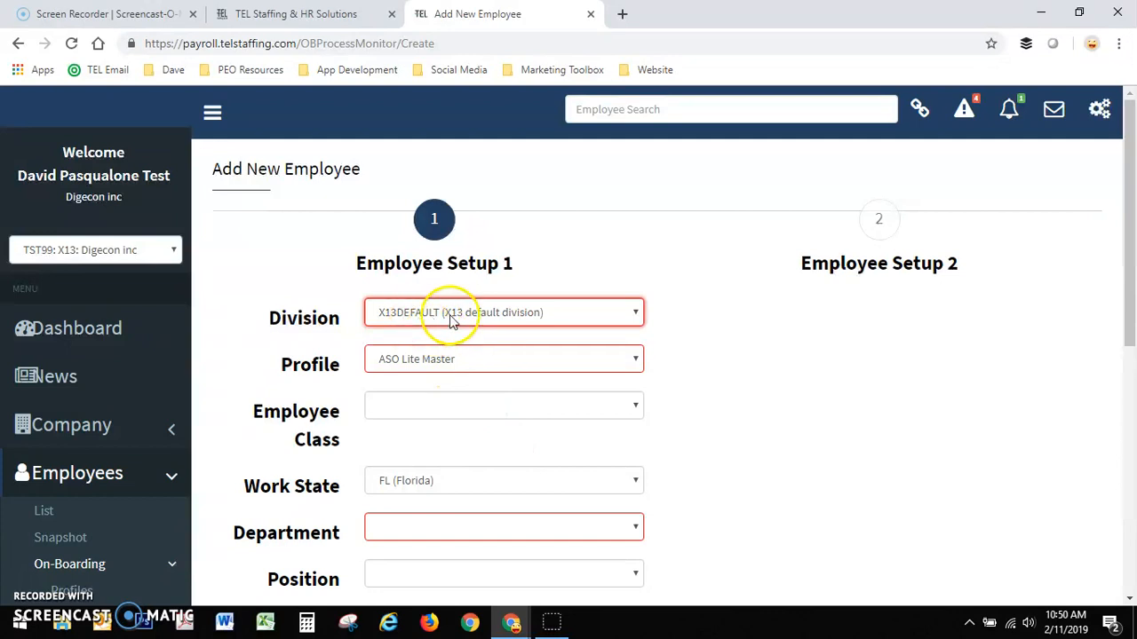
pyautogui.click(419, 359)
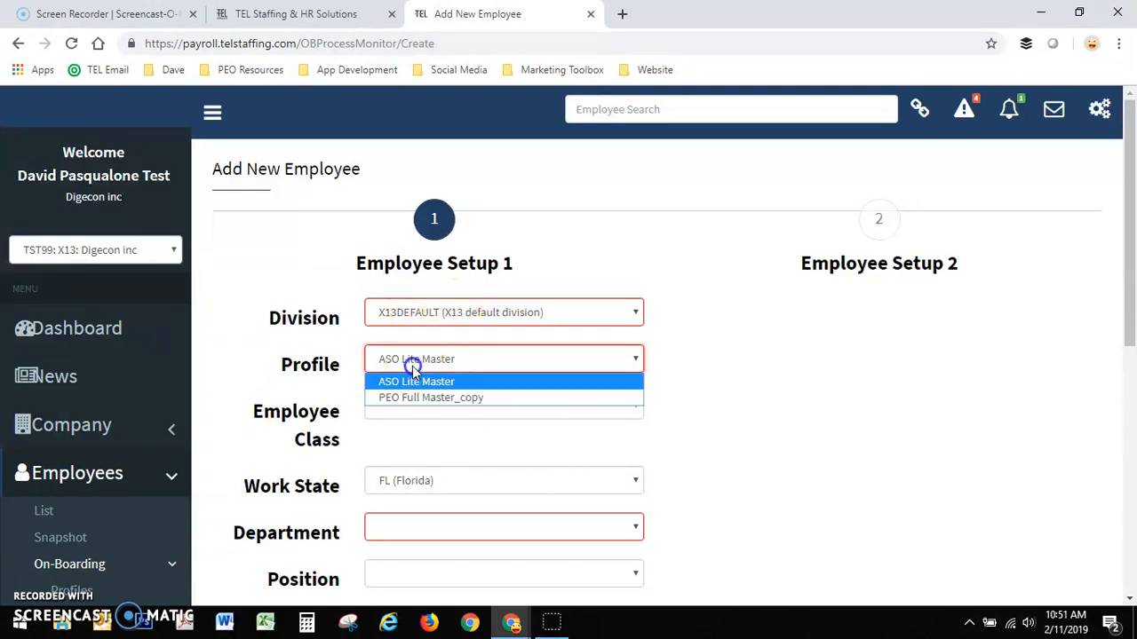
pyautogui.click(414, 397)
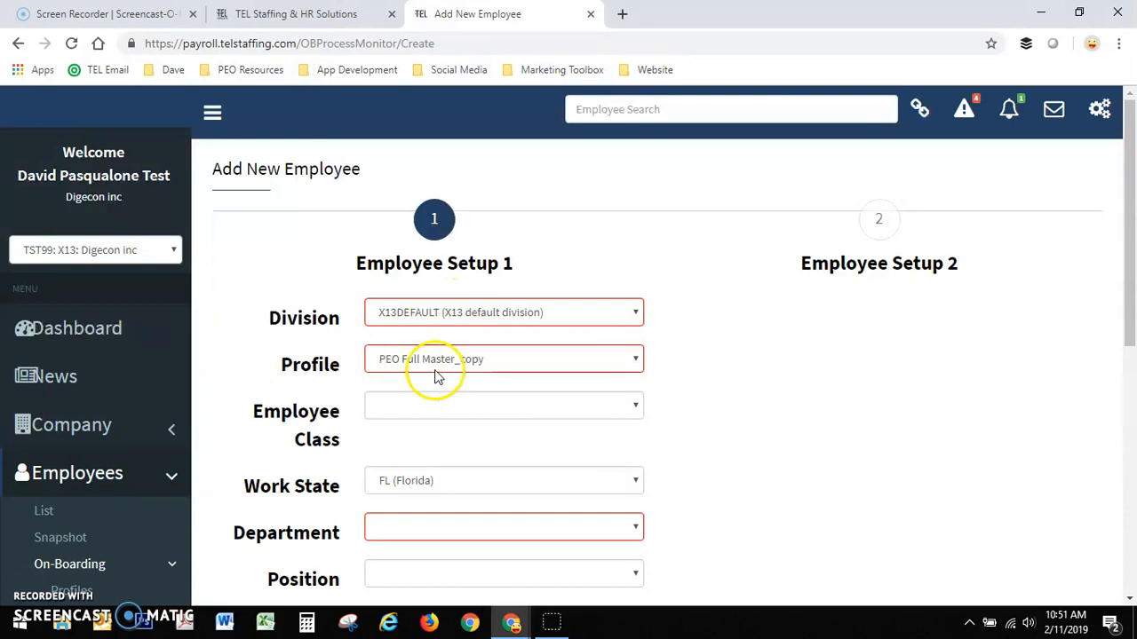
pyautogui.click(419, 359)
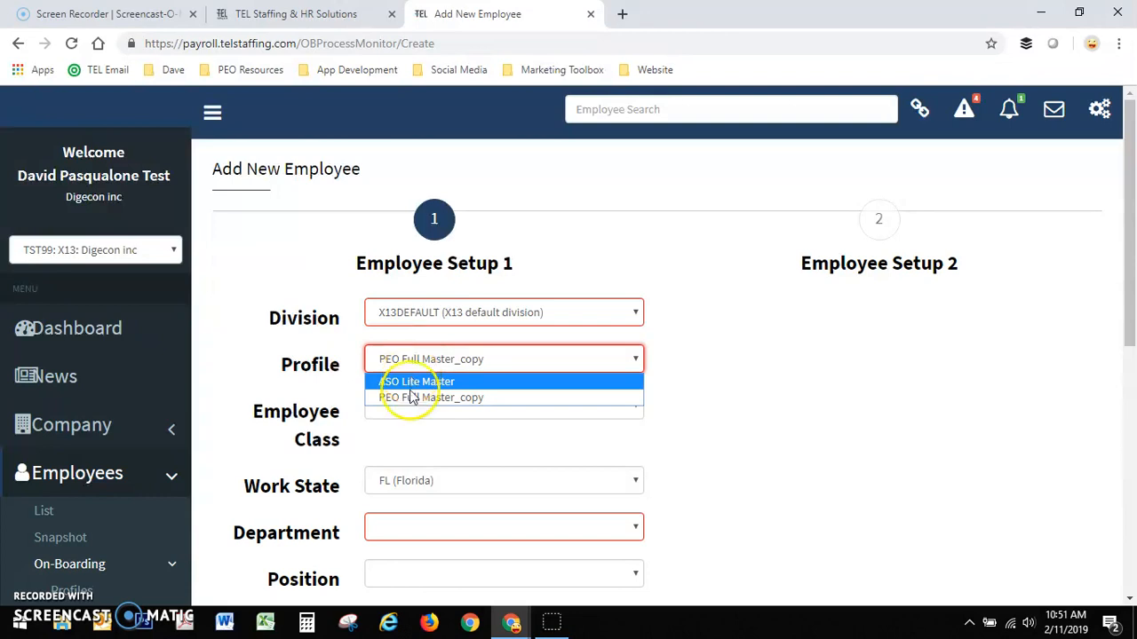
pyautogui.click(414, 398)
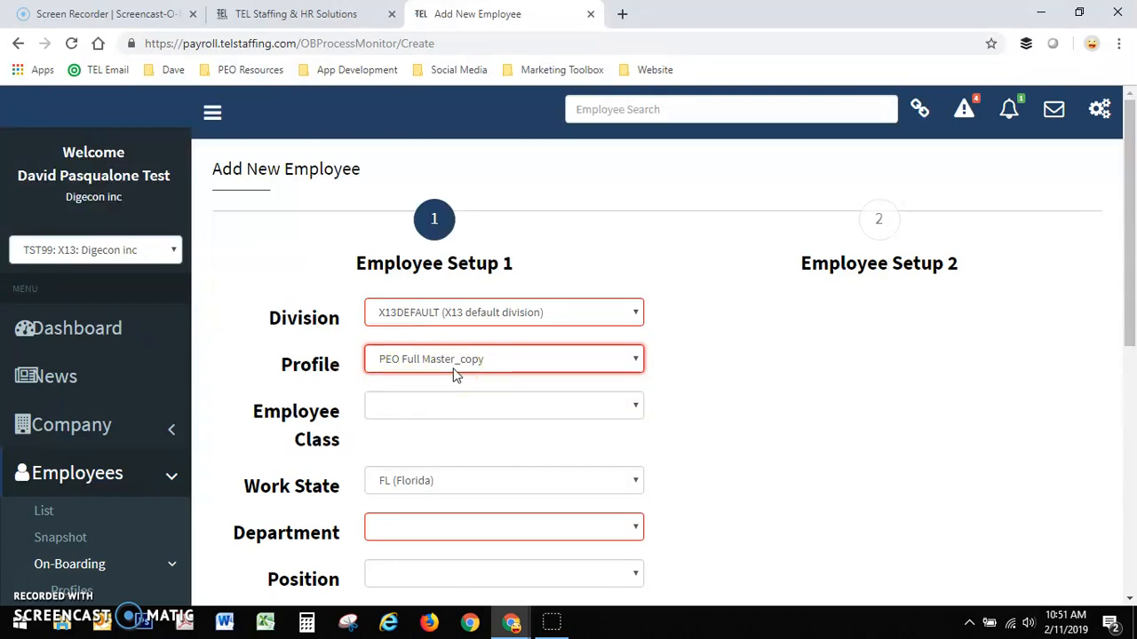
# - Set the employee class to ACCTCLRK and choose FL (Florida) as the work state
pyautogui.click(535, 406)
pyautogui.scroll(-1, 526, 416)
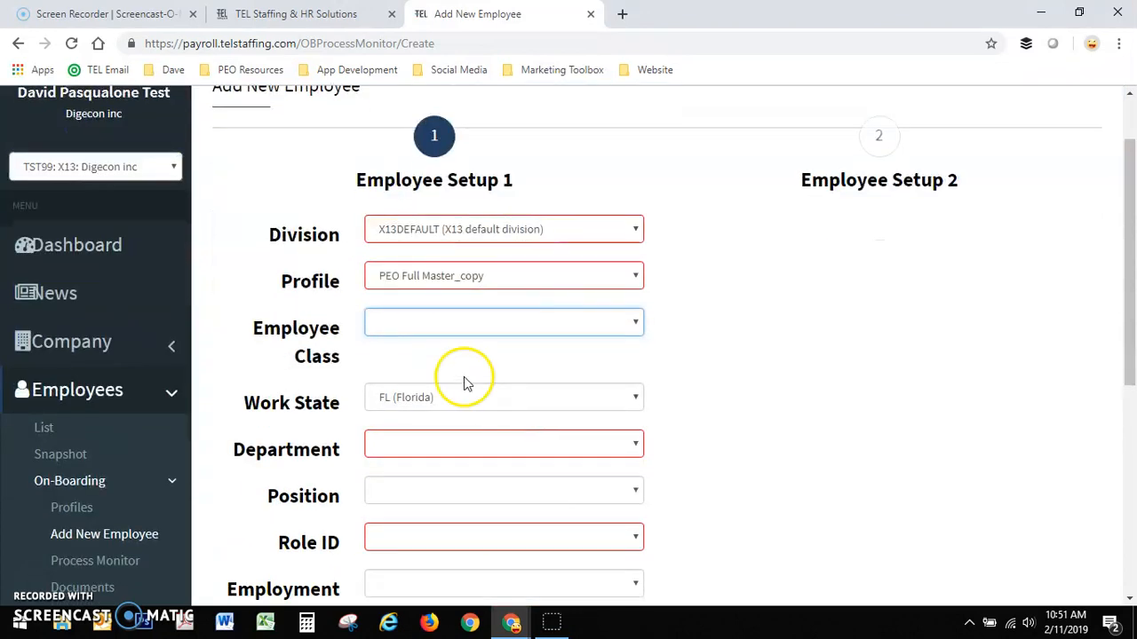
pyautogui.click(445, 319)
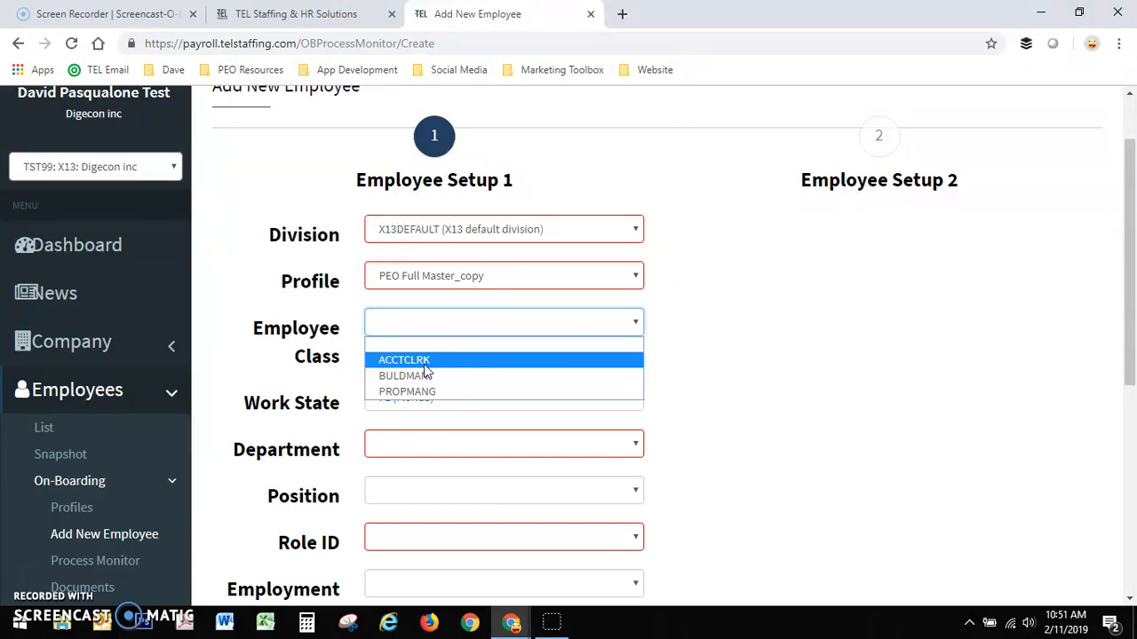
pyautogui.click(421, 360)
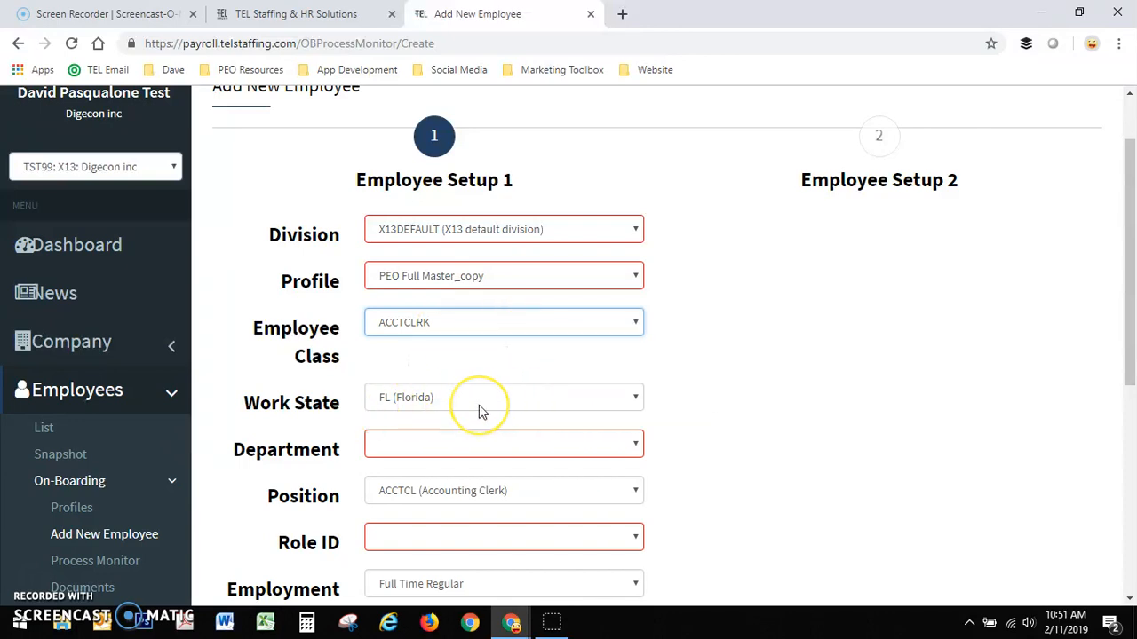
pyautogui.scroll(-1, 717, 423)
pyautogui.click(470, 312)
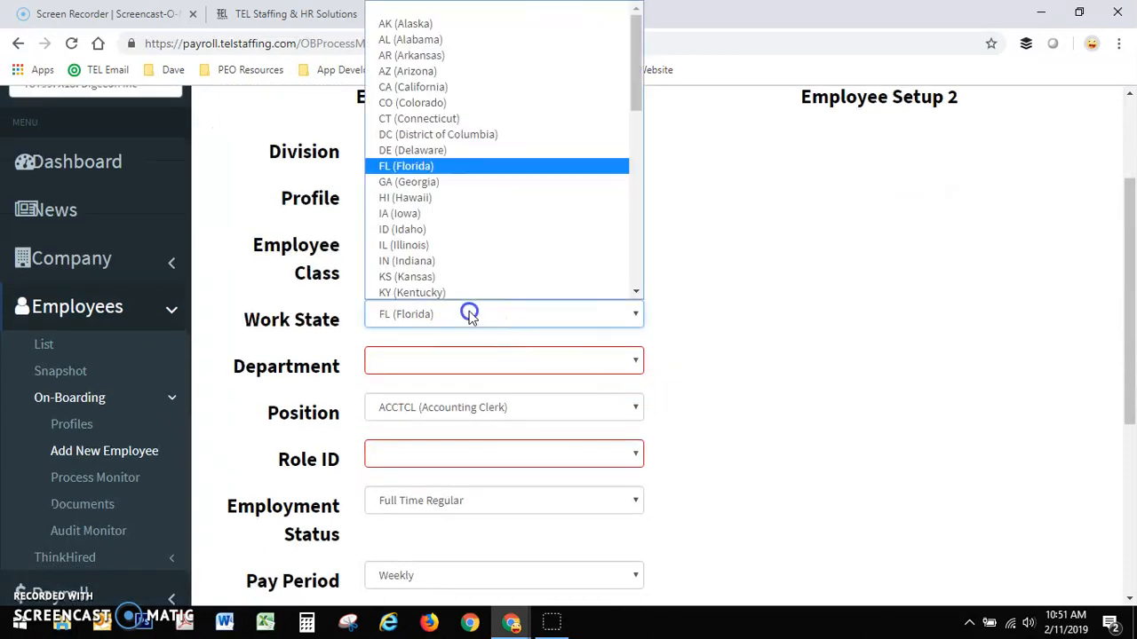
pyautogui.scroll(-6, 482, 222)
pyautogui.scroll(6, 464, 228)
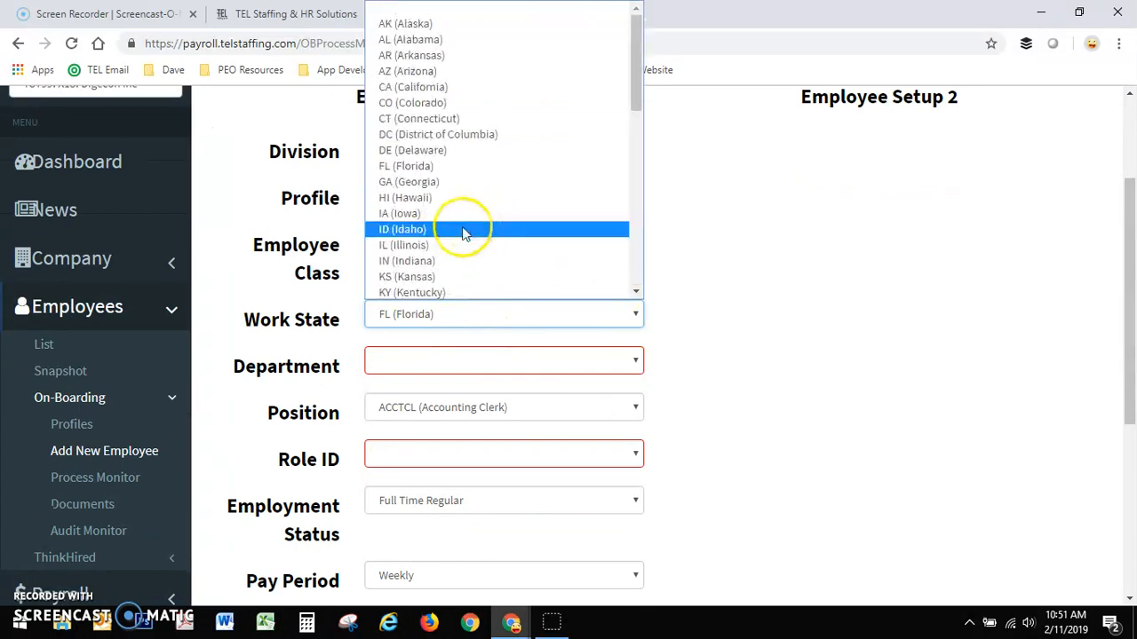
pyautogui.click(422, 167)
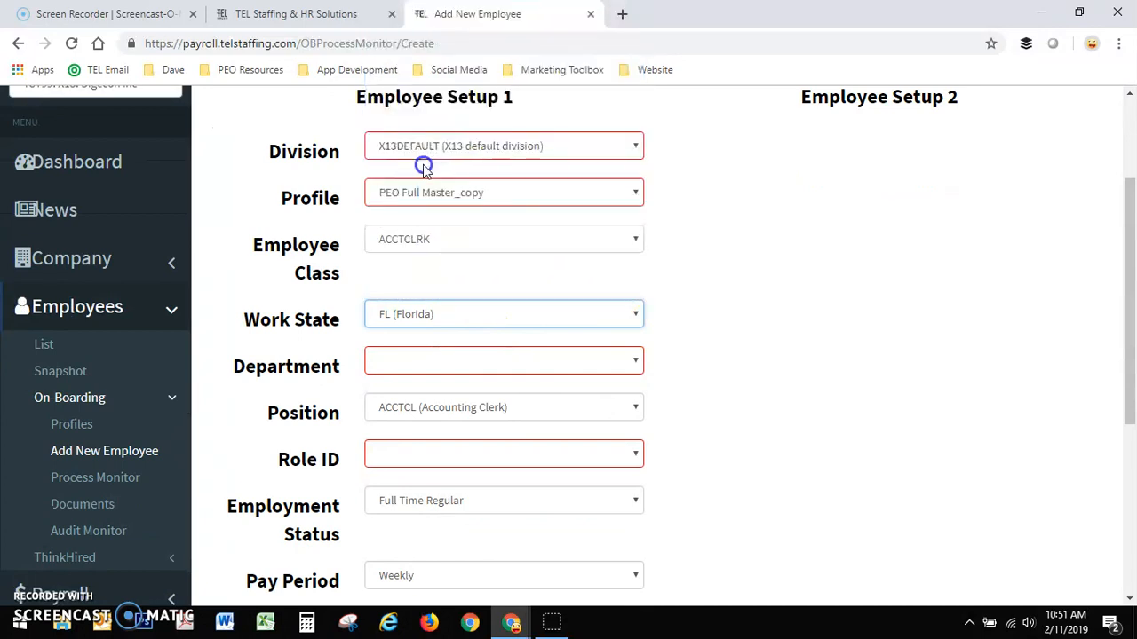
# - Set the department to X13ACT (Accounting) and look through the available positions, keeping ACCTCL (Accounting Clerk)
pyautogui.click(467, 360)
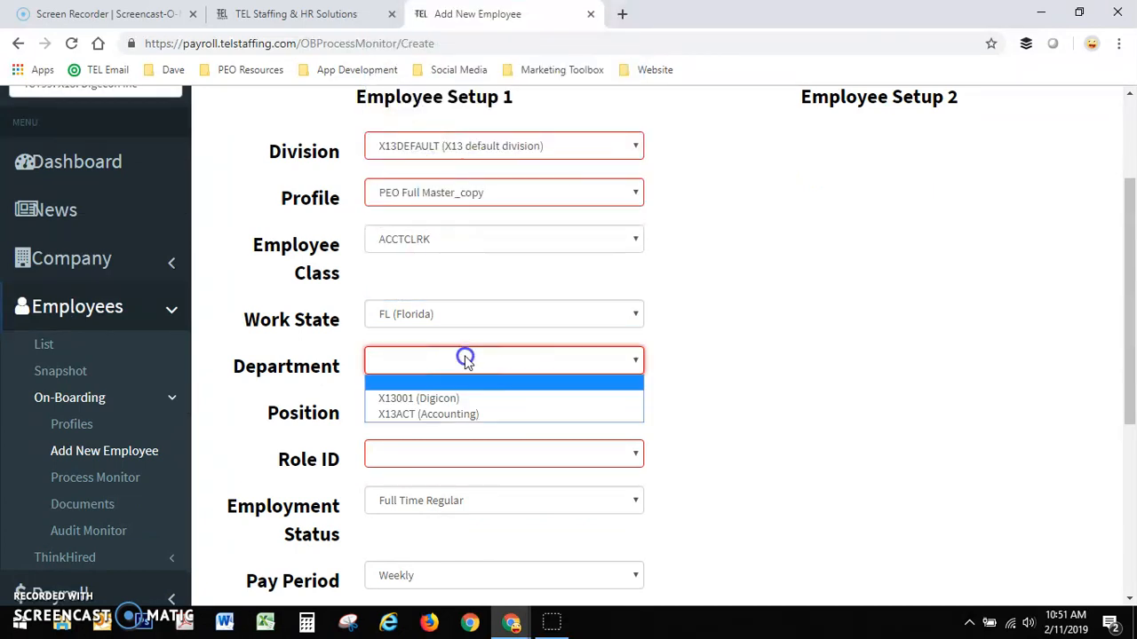
pyautogui.click(451, 414)
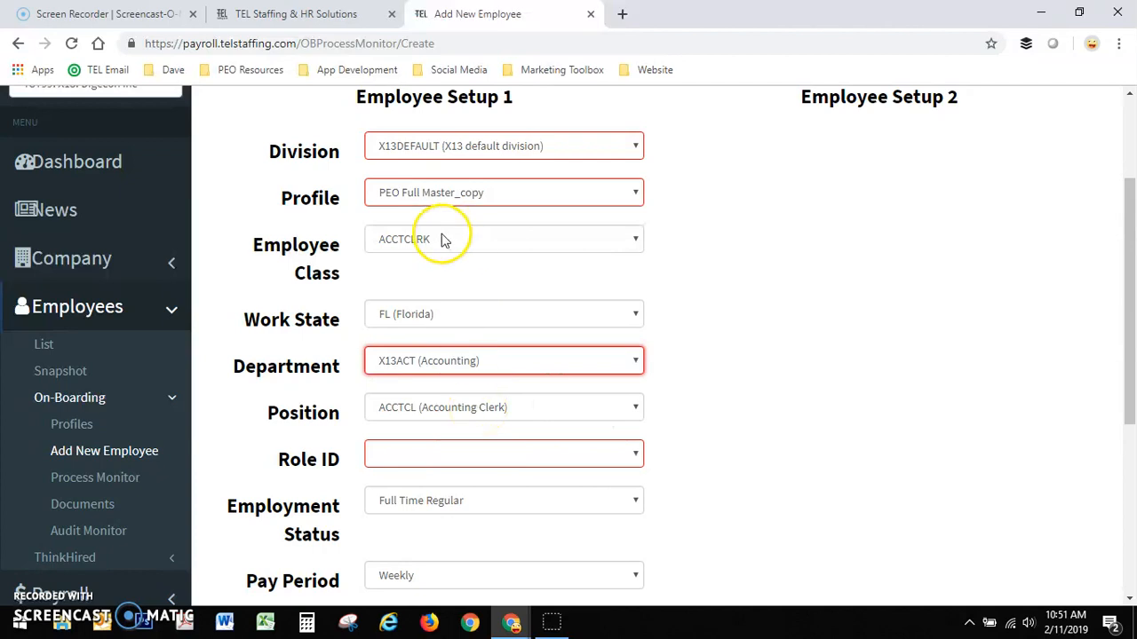
pyautogui.click(430, 407)
pyautogui.scroll(-20, 433, 342)
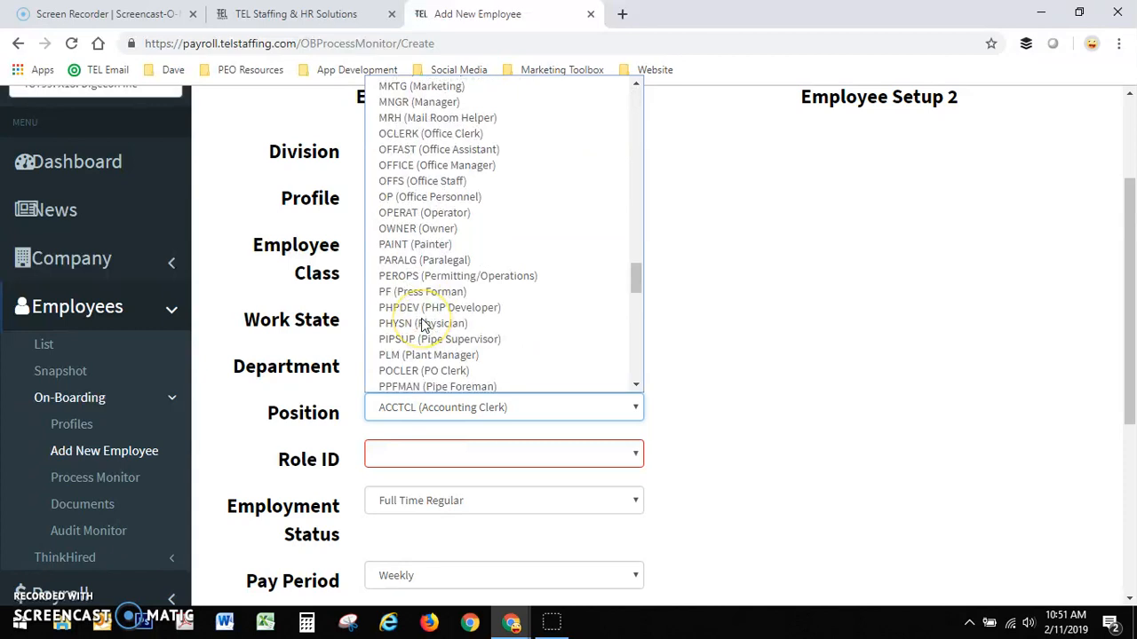
pyautogui.click(810, 325)
# - Set the role ID to Employee Read only Access and the employment status to Full Time Regular
pyautogui.click(509, 460)
pyautogui.click(499, 489)
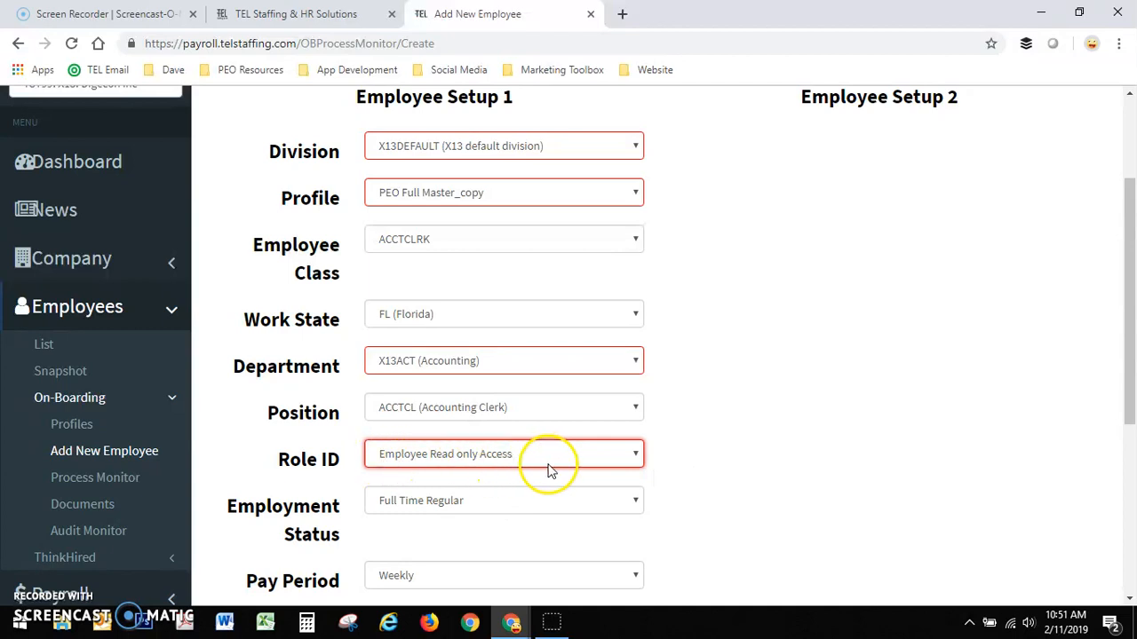
pyautogui.click(762, 419)
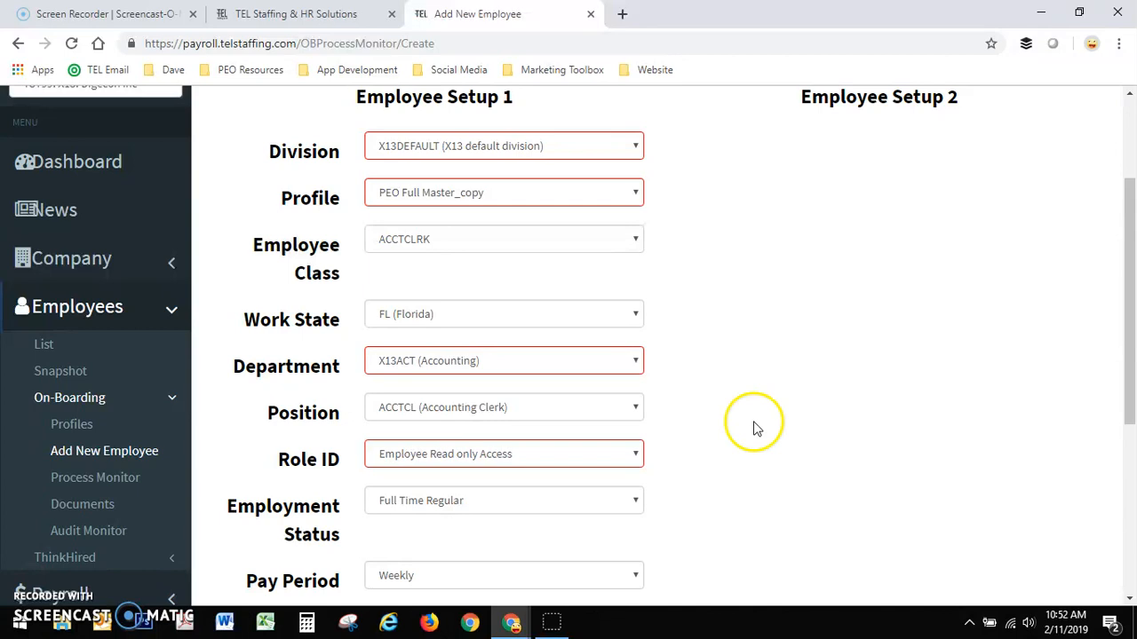
pyautogui.scroll(-1, 710, 424)
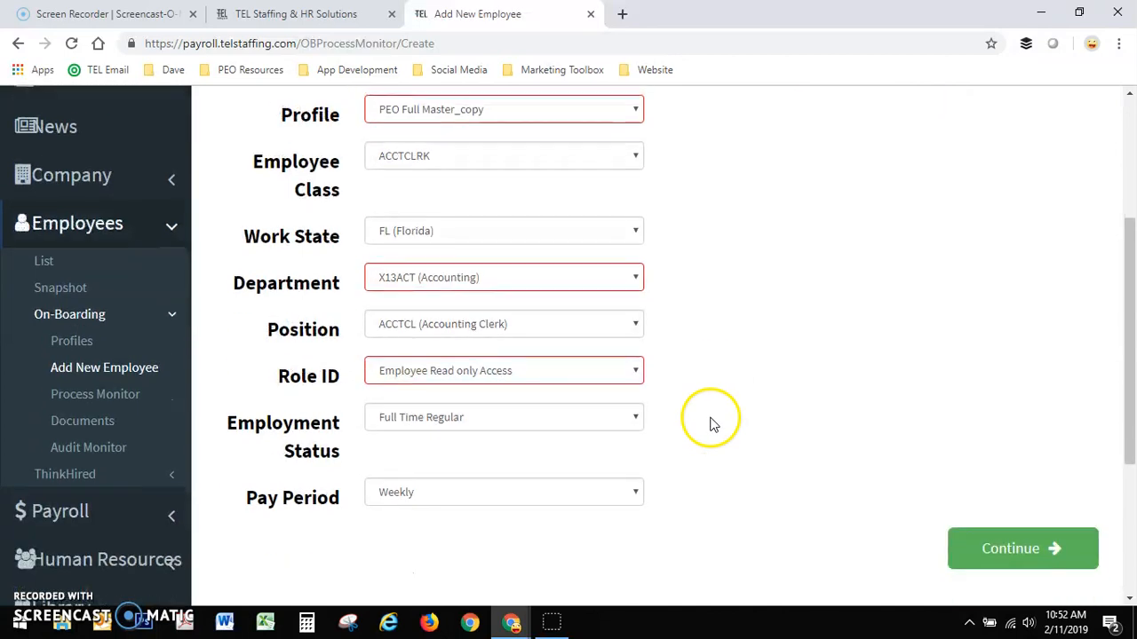
pyautogui.click(524, 417)
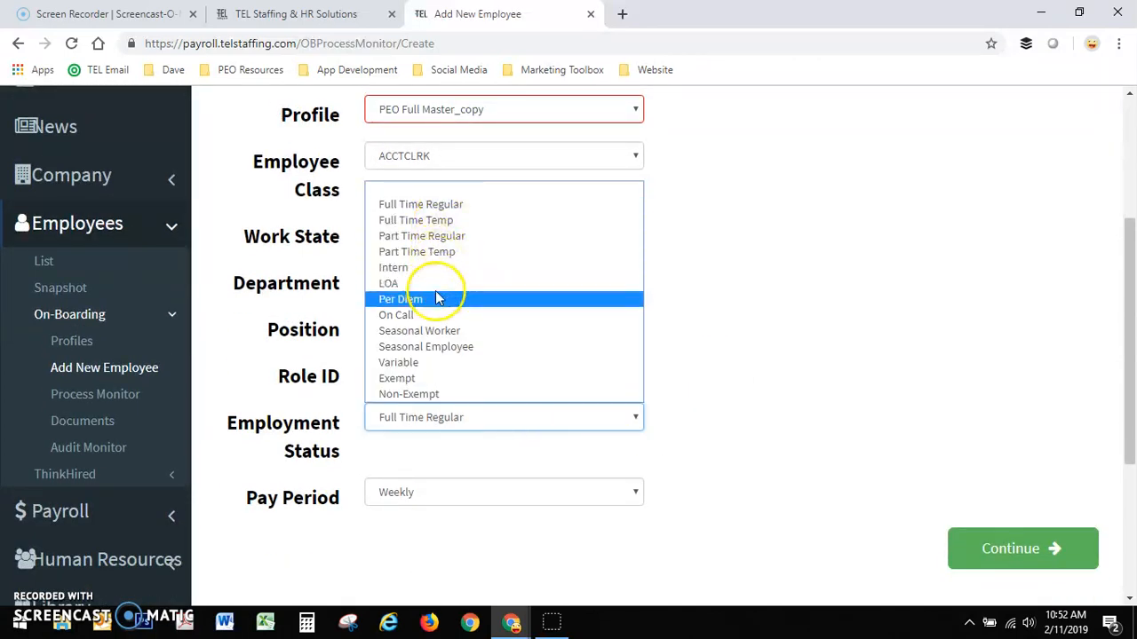
pyautogui.click(447, 206)
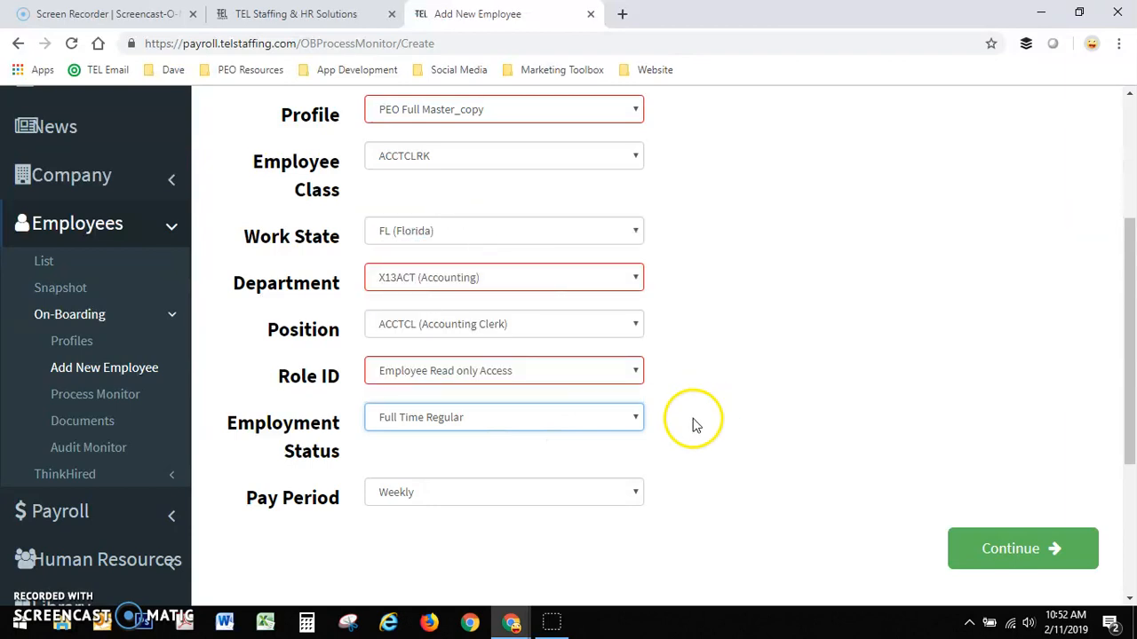
# - Choose Weekly as the pay period and continue to the Employee Setup 2 page
pyautogui.click(432, 502)
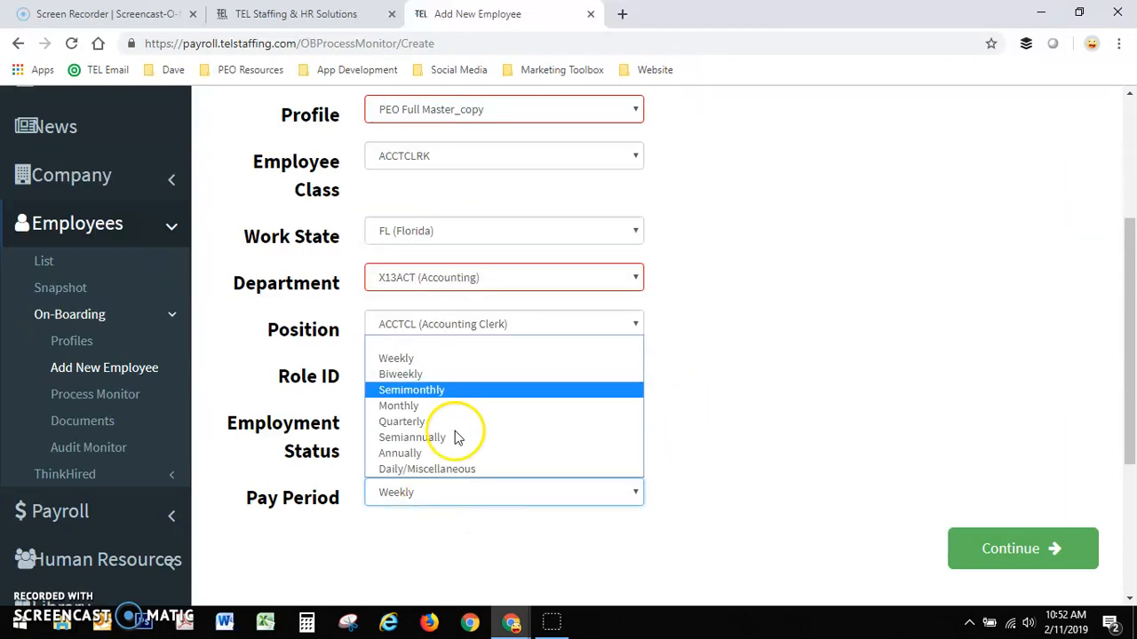
pyautogui.click(424, 374)
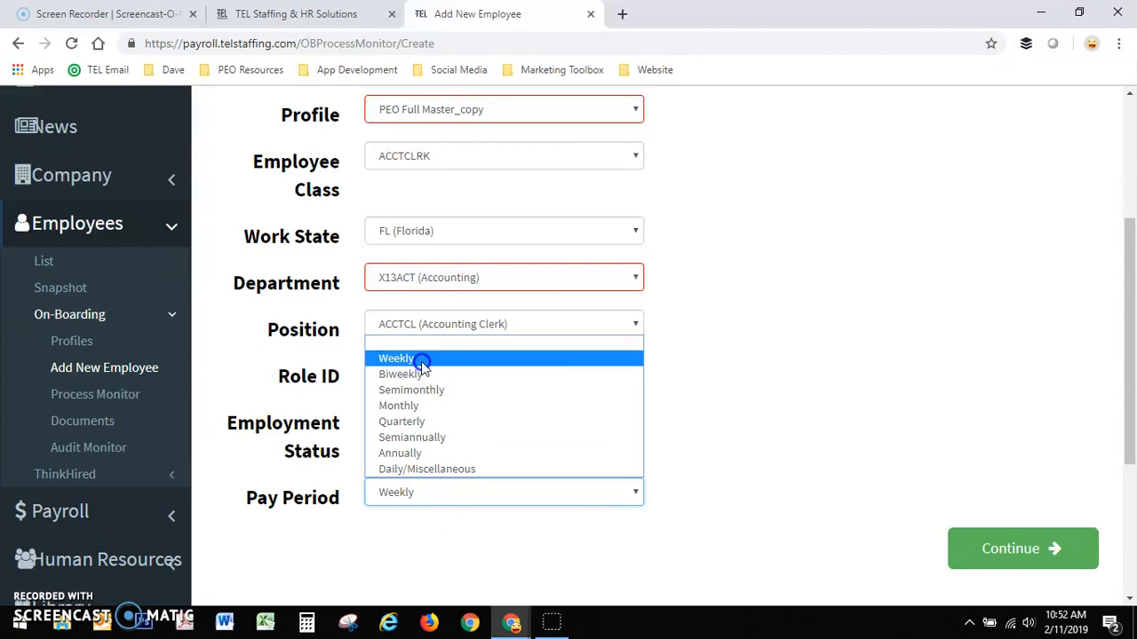
pyautogui.click(417, 359)
pyautogui.click(995, 553)
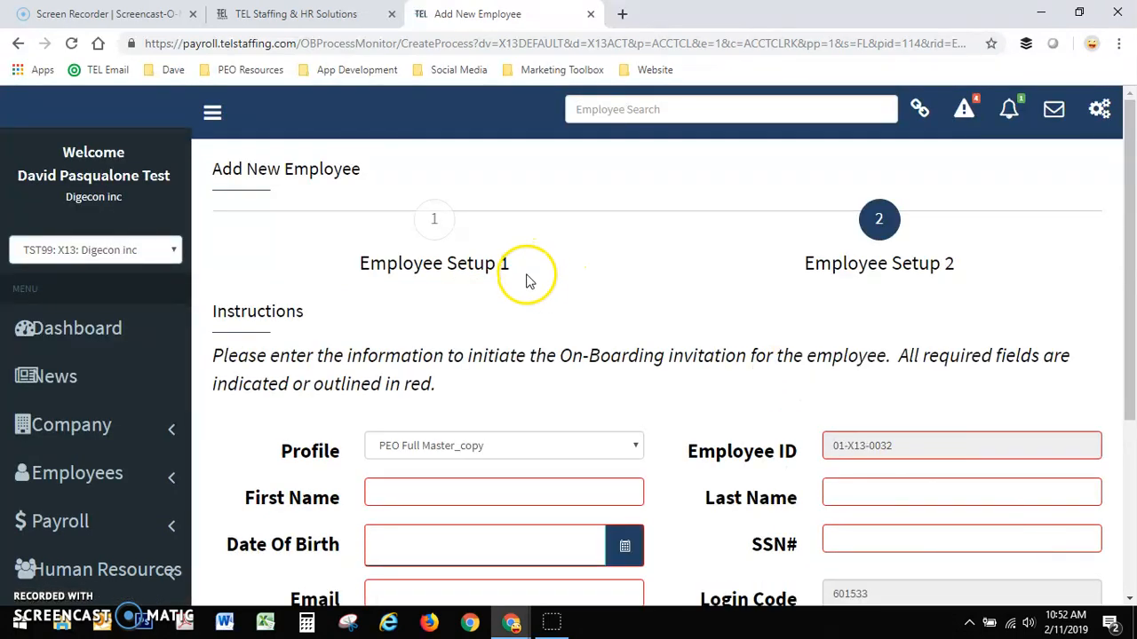
pyautogui.scroll(-2, 525, 278)
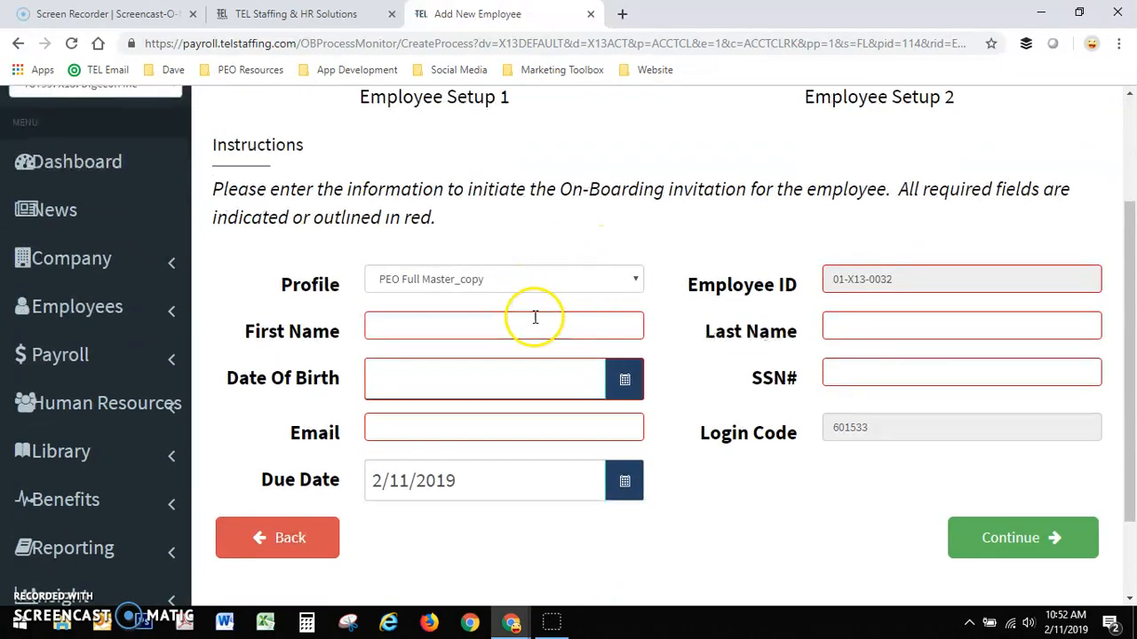
# - Enter the new employee's first name, last name and date of birth on the Employee Setup 2 page
pyautogui.click(441, 322)
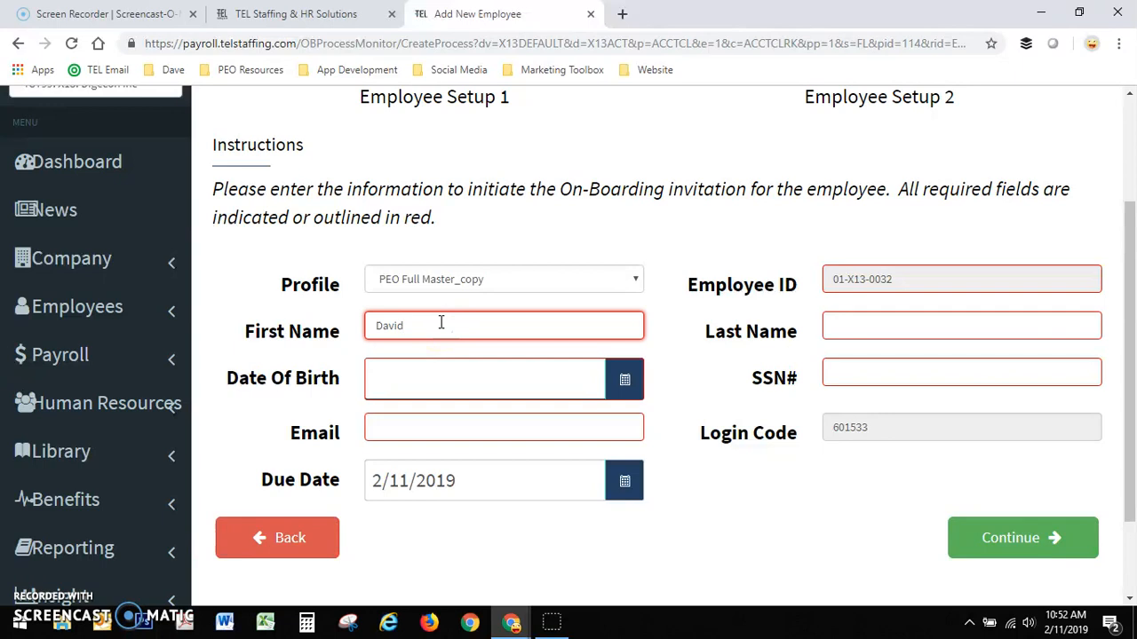
pyautogui.press('Tab')
pyautogui.write('Pasqualone')
pyautogui.press('Tab')
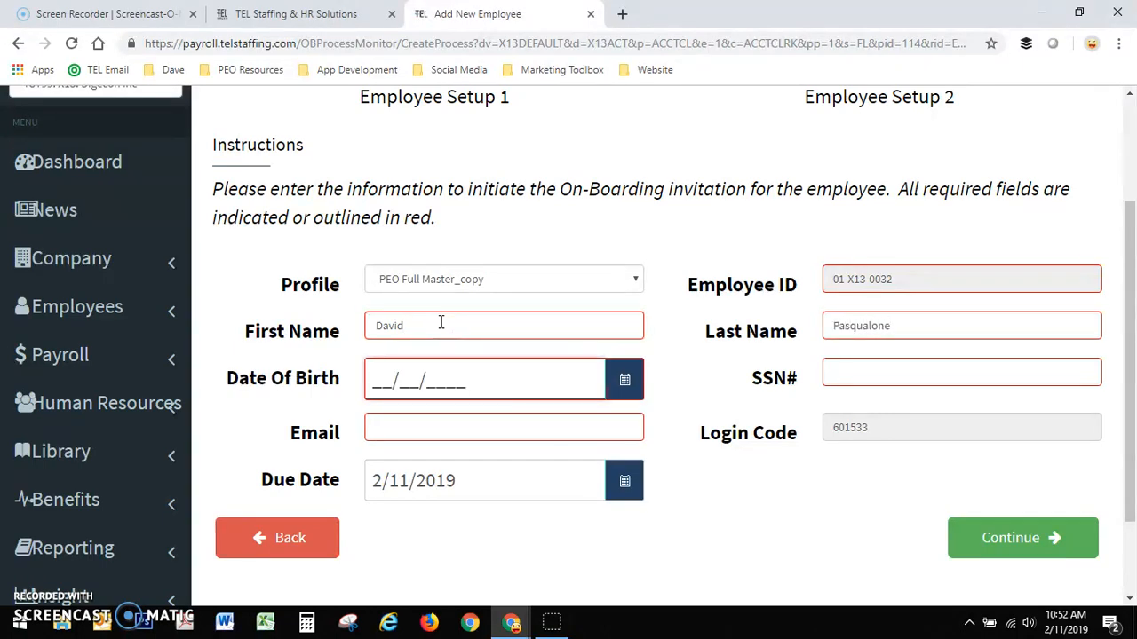
pyautogui.write('03/')
pyautogui.write('04/')
pyautogui.write('1982')
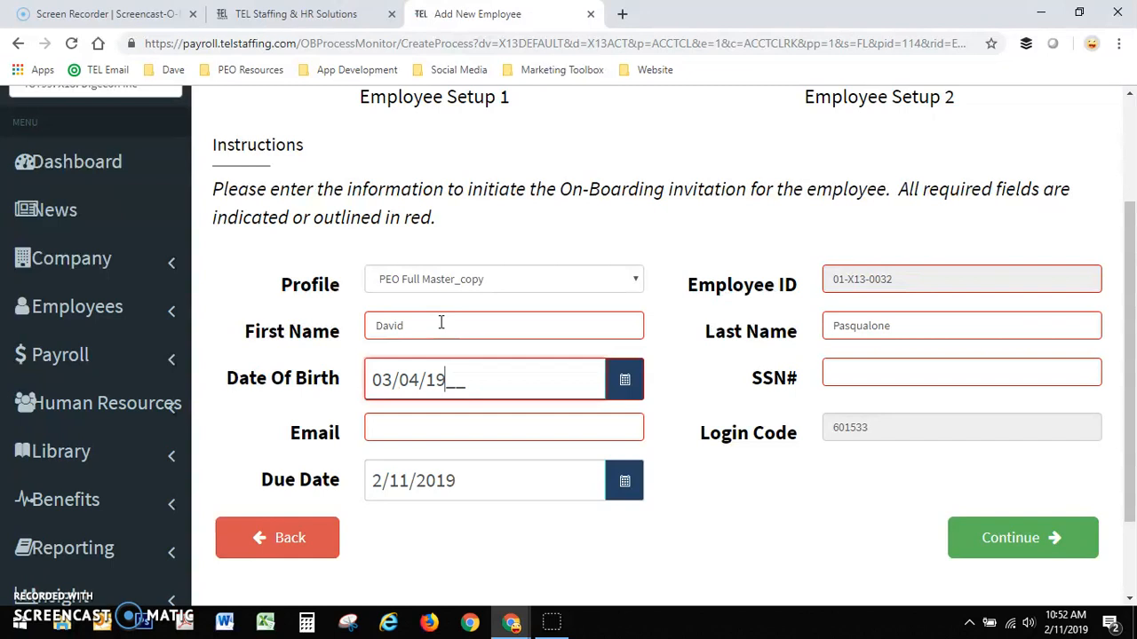
pyautogui.press('Tab')
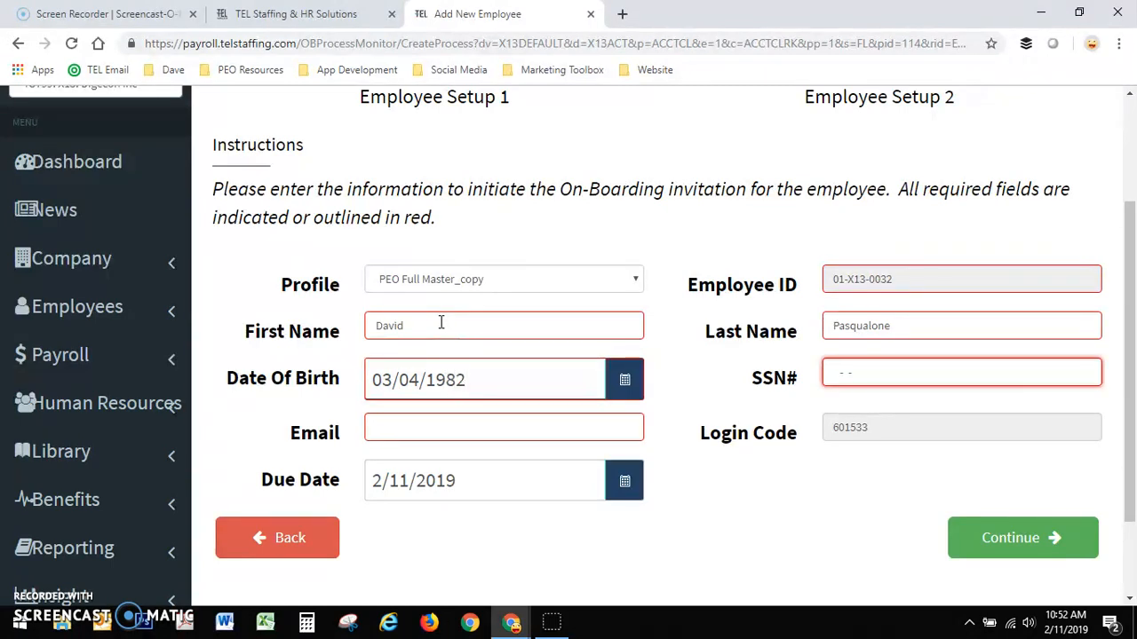
# - Enter the employee's Social Security number and email address
pyautogui.write('123-45-6789')
pyautogui.click(399, 422)
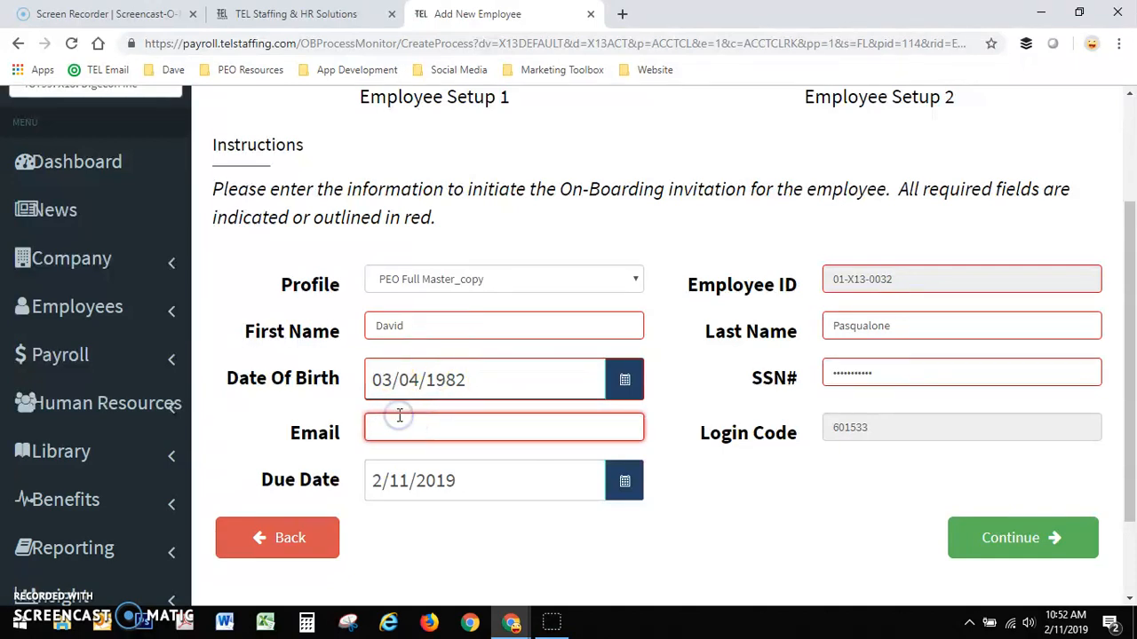
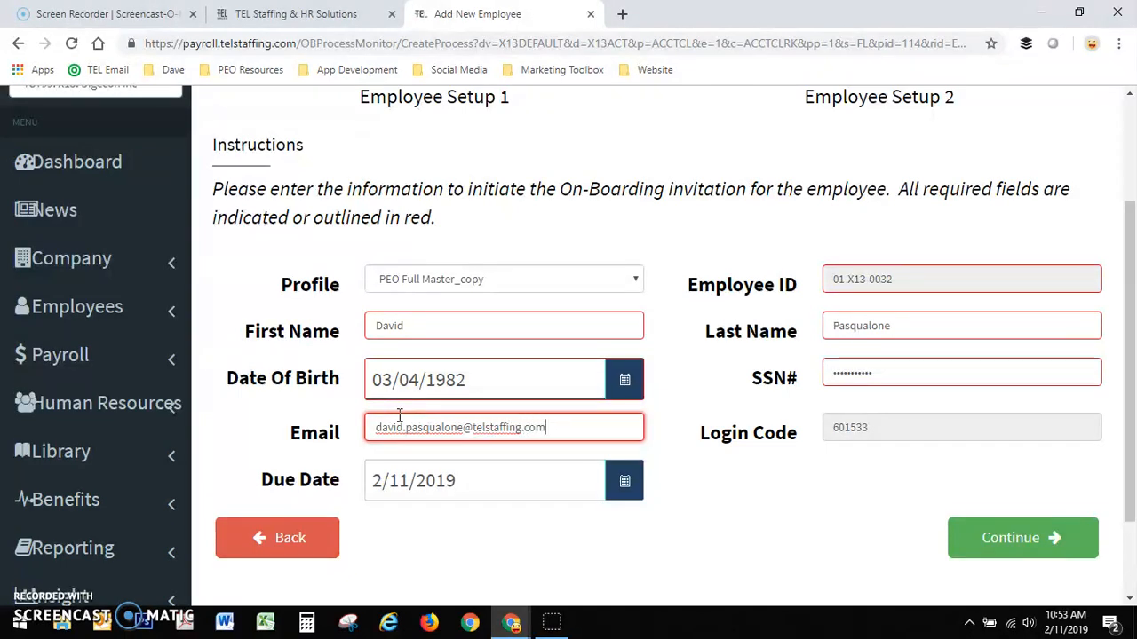
pyautogui.press('Tab')
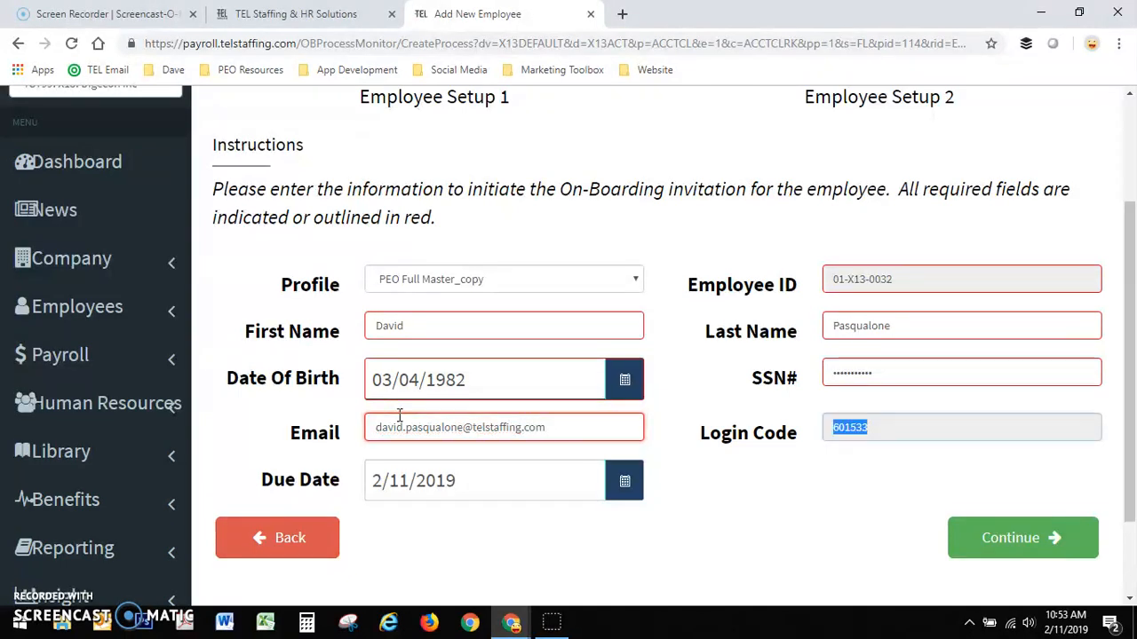
pyautogui.click(786, 498)
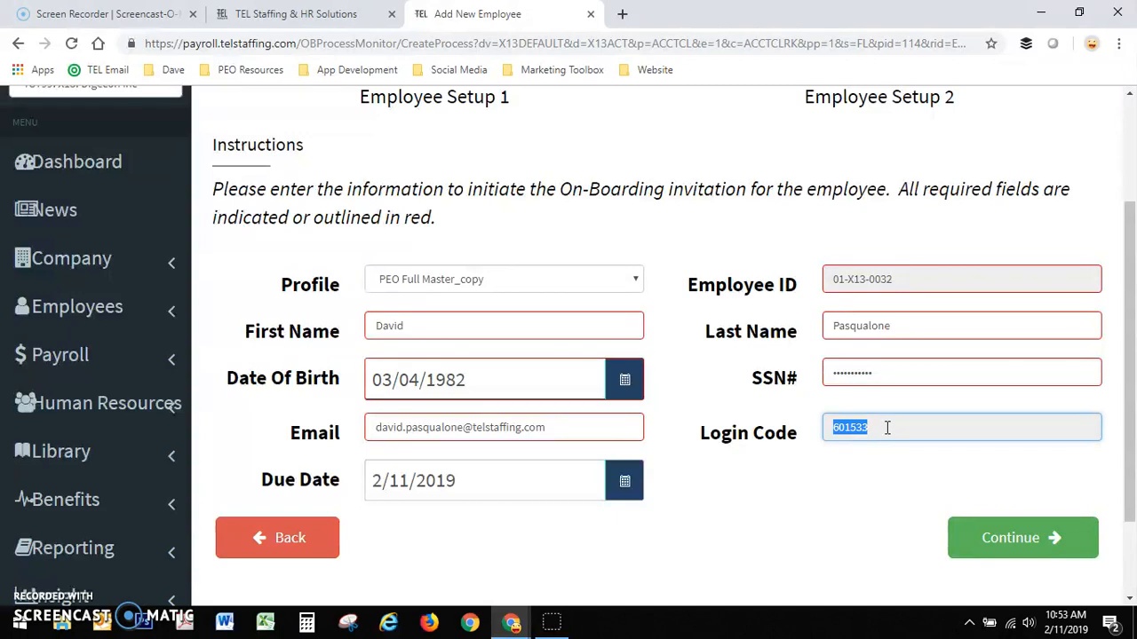
# - Review the entered name, SSN and email along with the login code on the Employee Setup 2 page
pyautogui.click(475, 326)
pyautogui.click(886, 326)
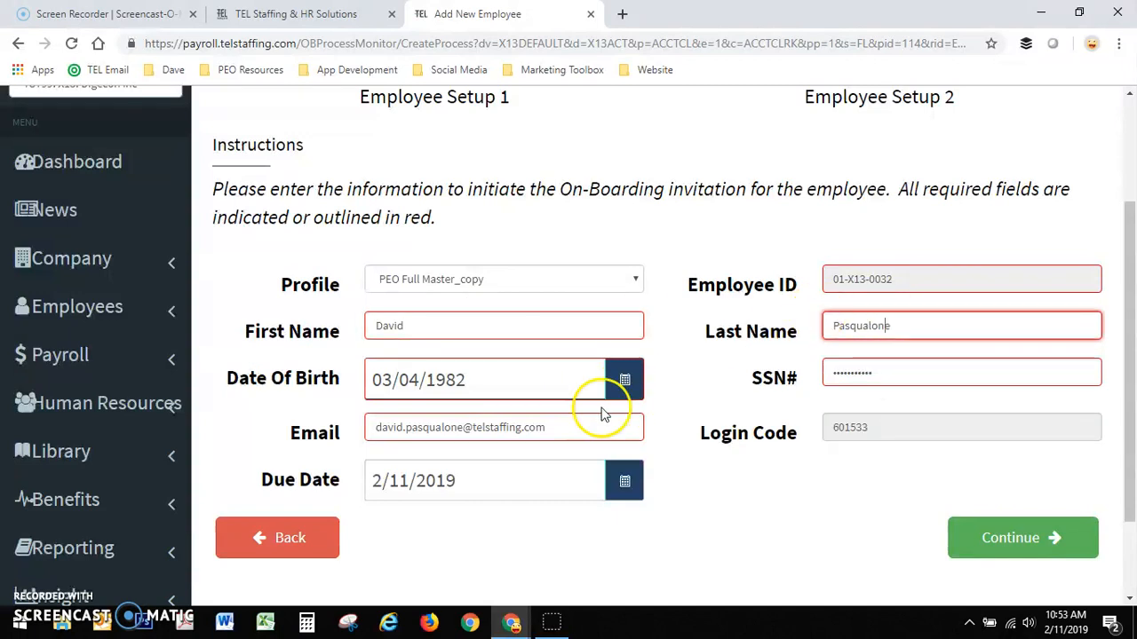
pyautogui.click(914, 372)
pyautogui.tripleClick(915, 372)
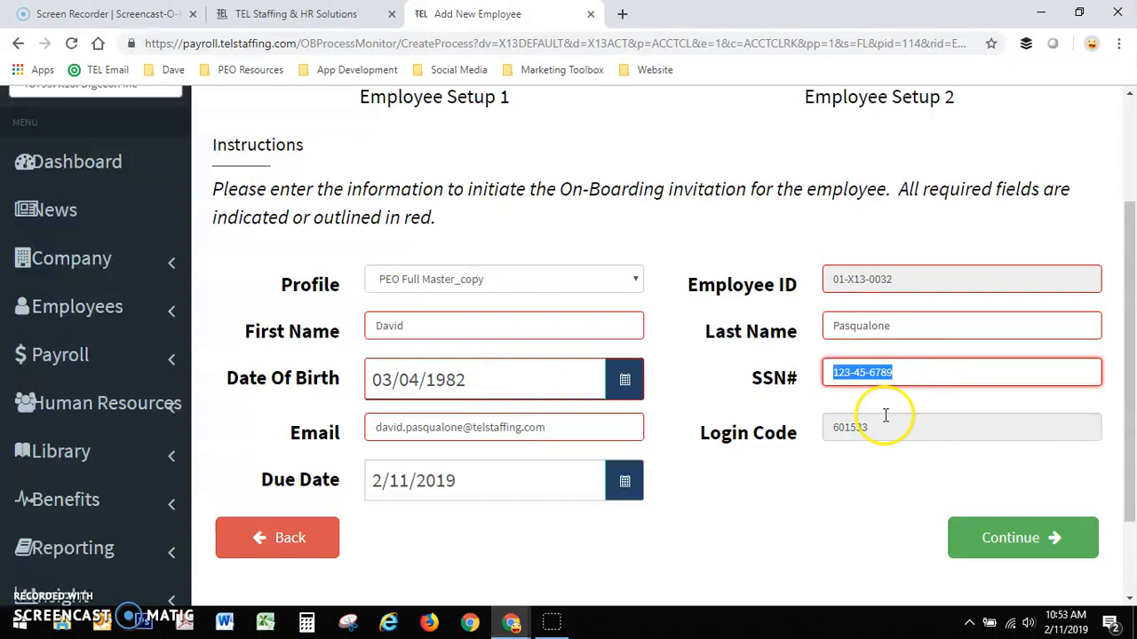
pyautogui.moveTo(861, 431); pyautogui.dragTo(781, 431)
pyautogui.click(841, 435)
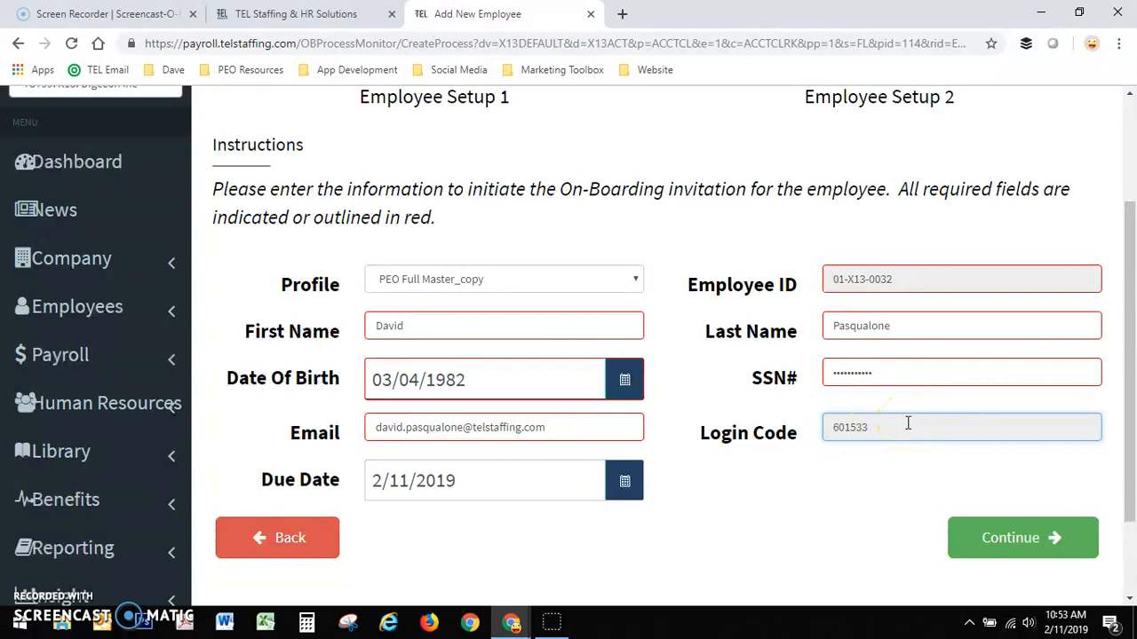
pyautogui.click(638, 427)
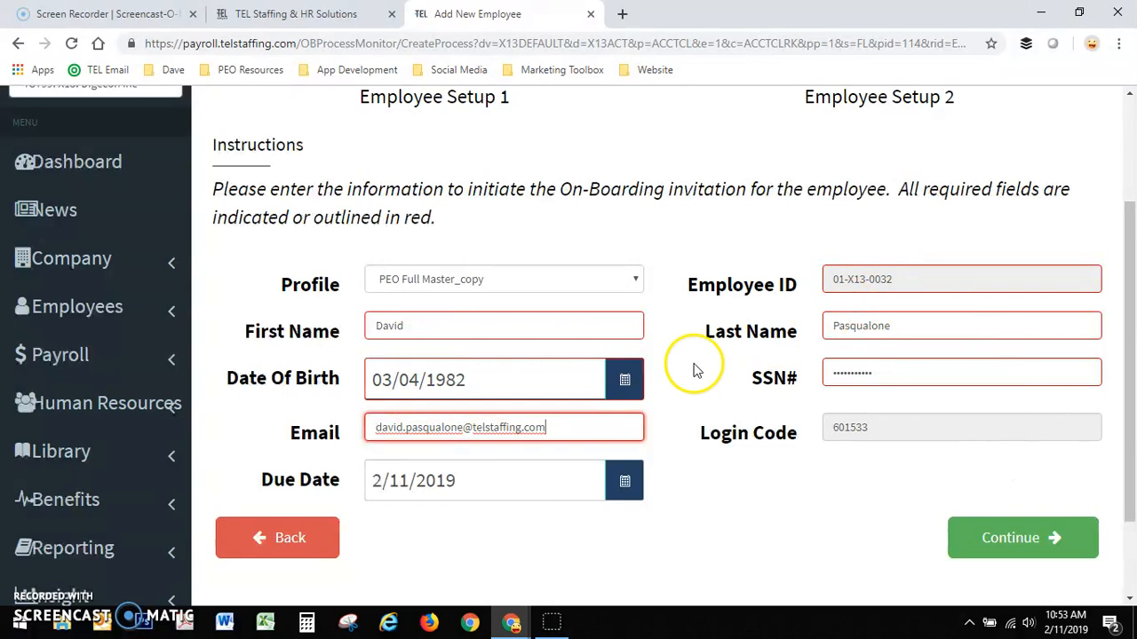
# - Submit the Employee Setup 2 page and look through the fields of the Personal information form
pyautogui.click(987, 538)
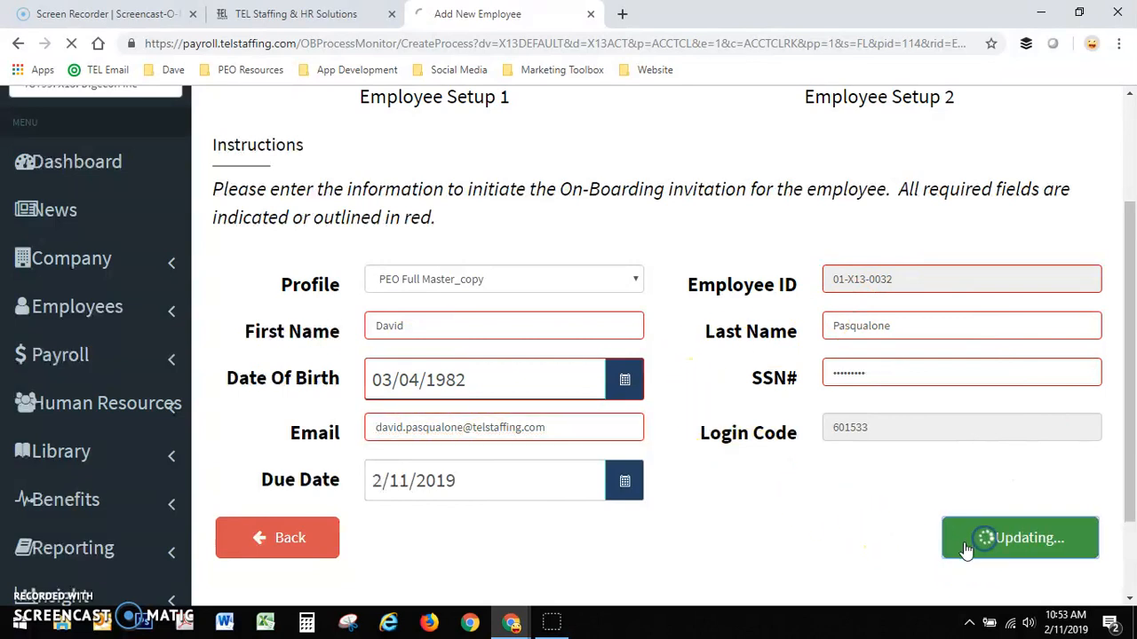
pyautogui.click(840, 532)
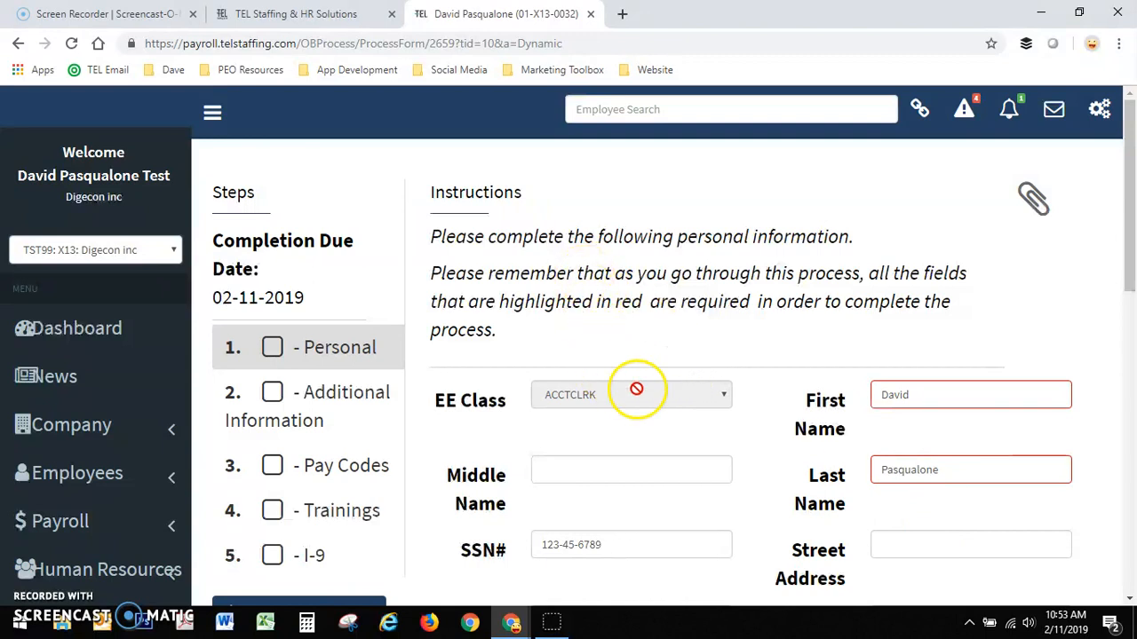
pyautogui.scroll(-6, 910, 497)
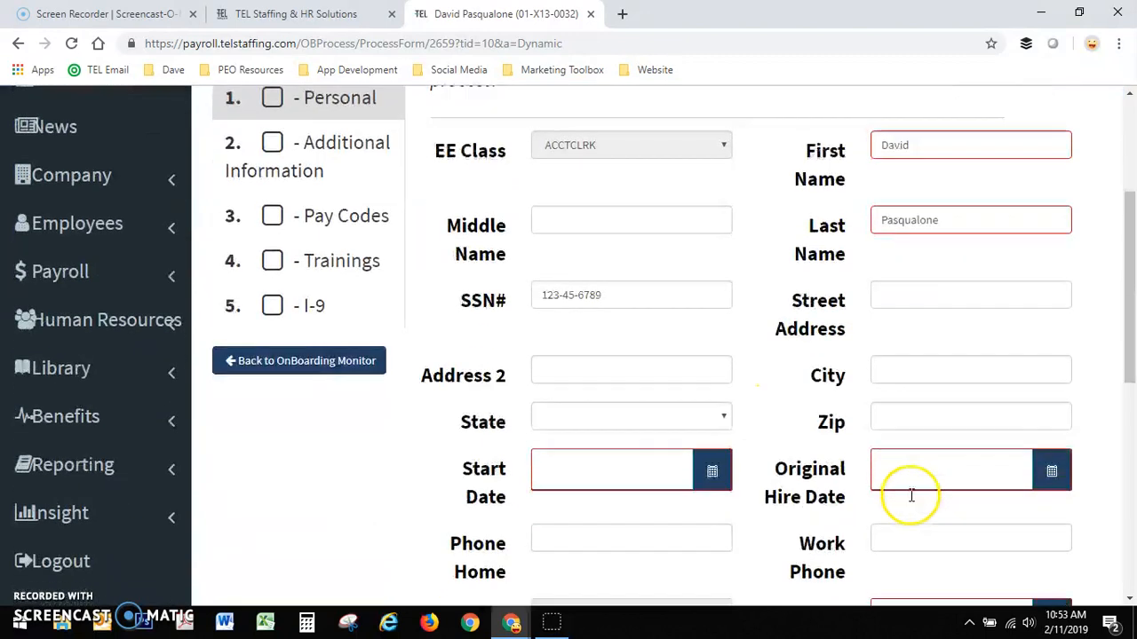
pyautogui.scroll(-3, 573, 489)
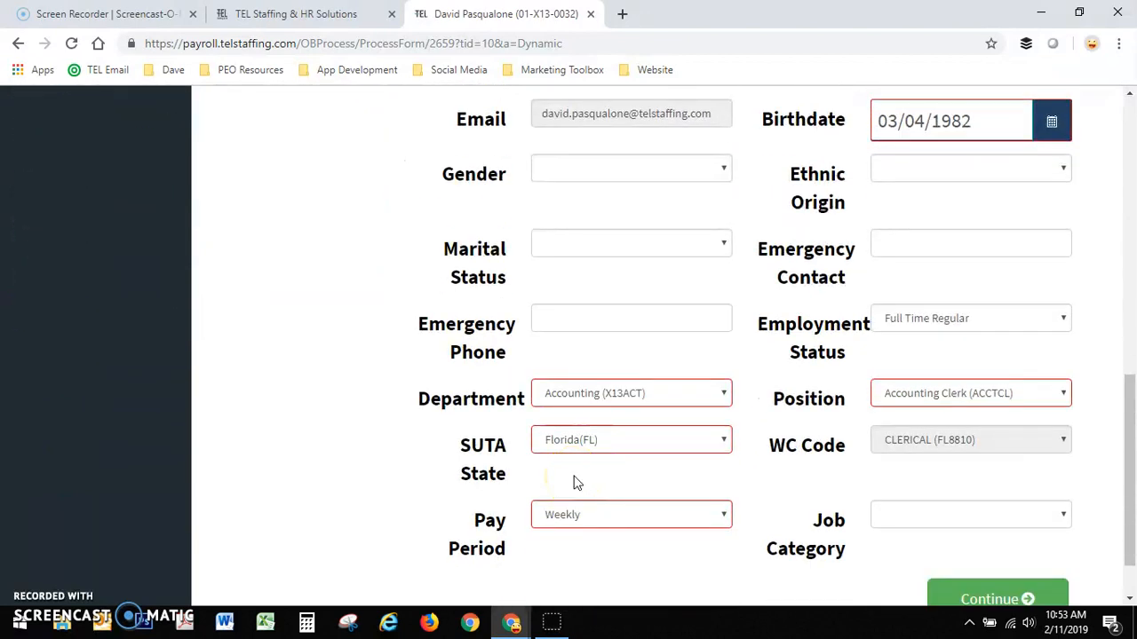
pyautogui.scroll(9, 597, 444)
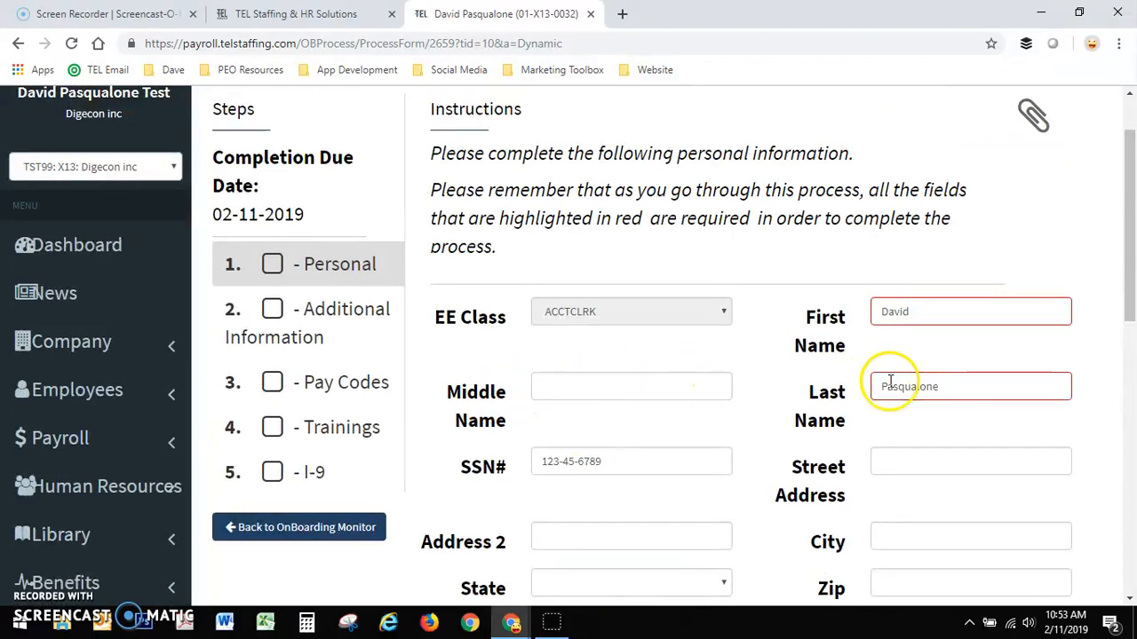
pyautogui.scroll(-2, 609, 383)
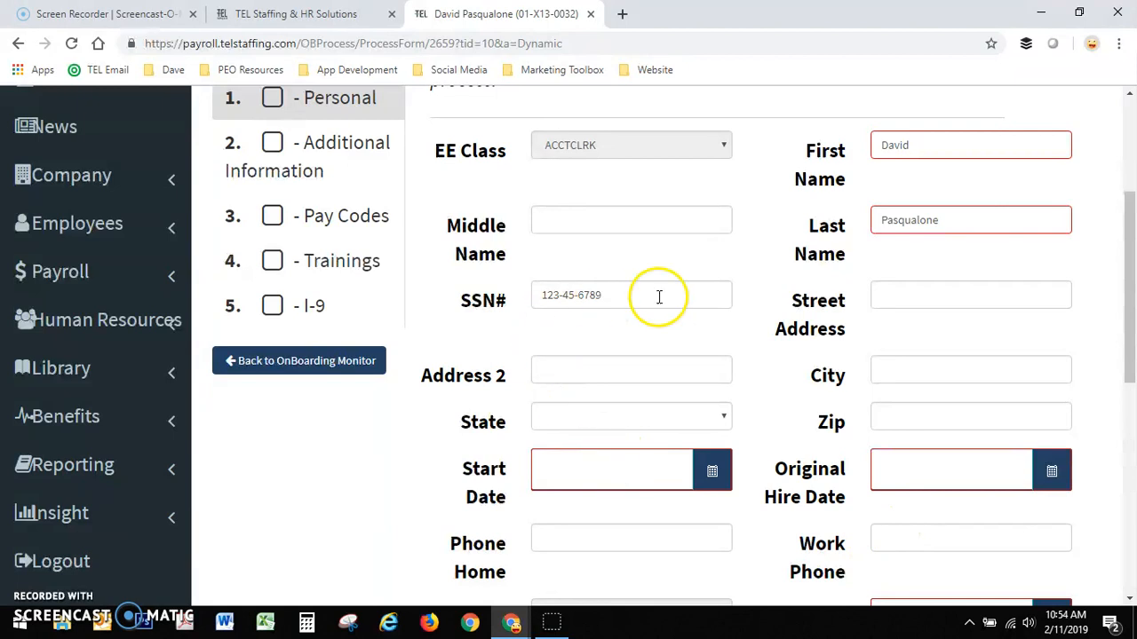
pyautogui.scroll(2, 657, 297)
# - Enter the employee's street address on the Personal form and correct its spelling
pyautogui.click(918, 460)
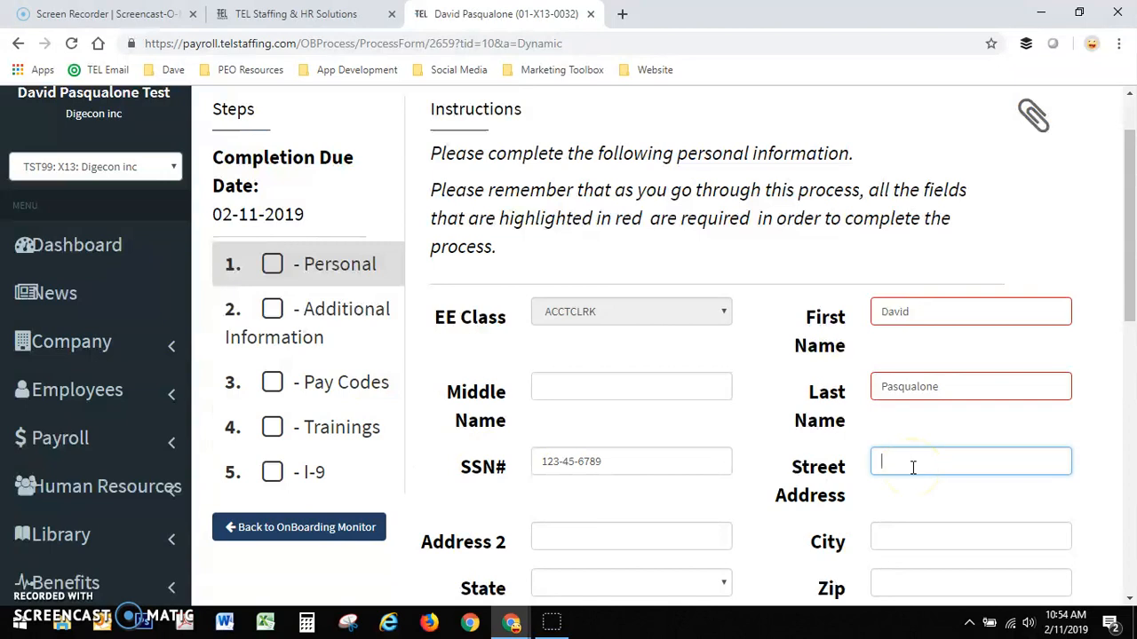
pyautogui.write('123 Sesame Street')
pyautogui.rightClick(912, 468)
pyautogui.click(945, 227)
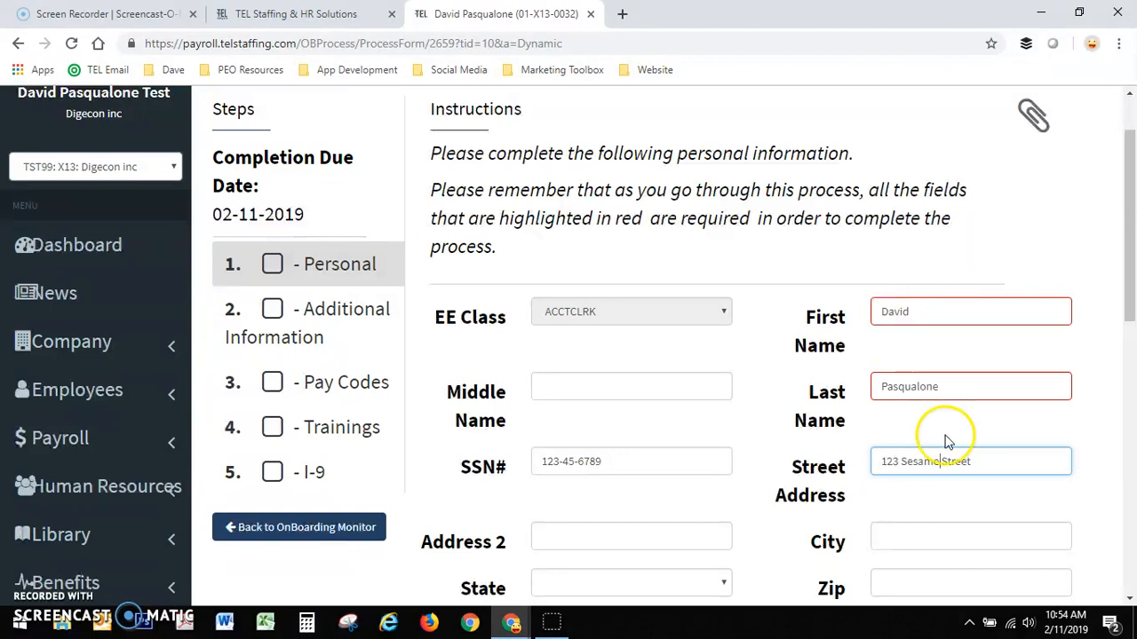
# - Enter the employee's city with normal capitalization
pyautogui.scroll(-2, 870, 498)
pyautogui.click(937, 370)
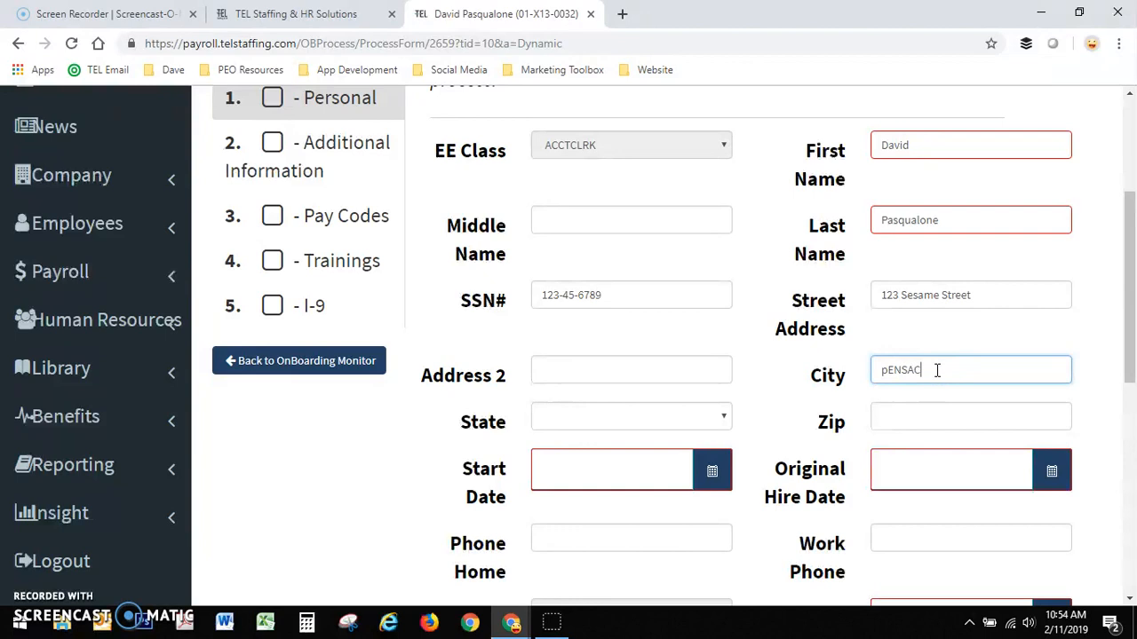
pyautogui.press('Tab')
pyautogui.press('Tab')
pyautogui.moveTo(937, 371); pyautogui.dragTo(812, 364)
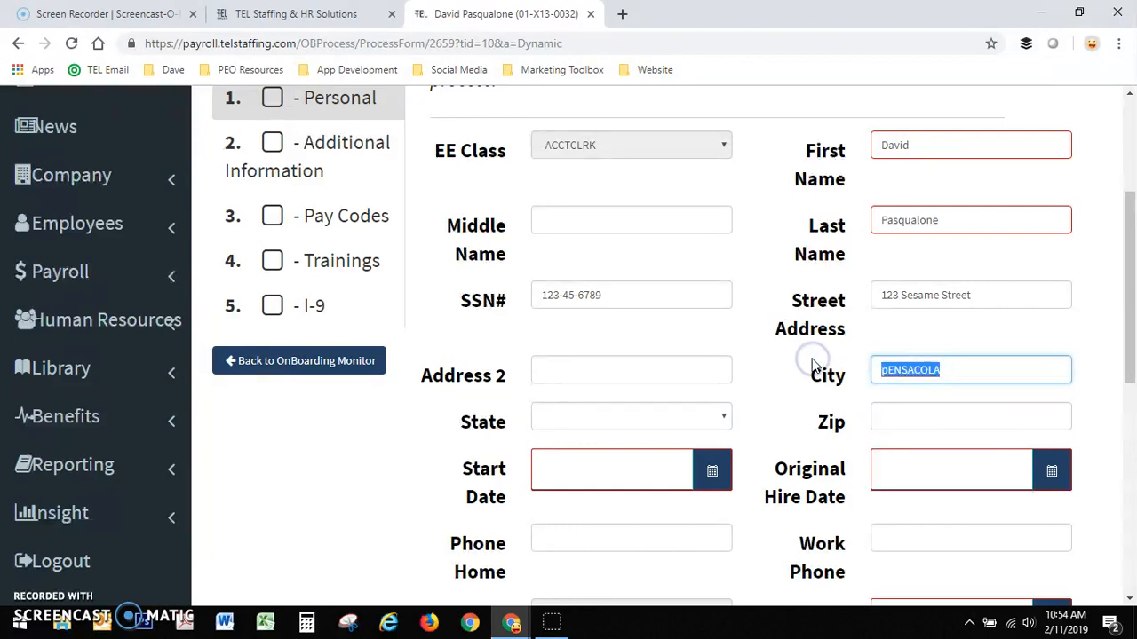
pyautogui.write('Pensacola')
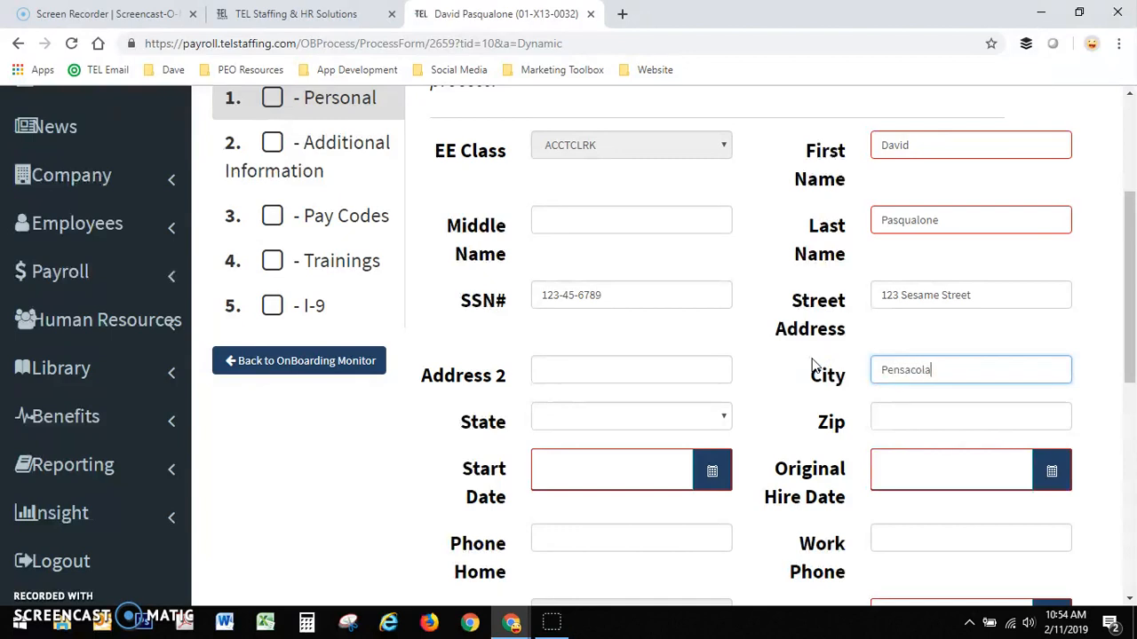
# - Choose Florida(FL) as the employee's state and enter the zip code
pyautogui.click(578, 416)
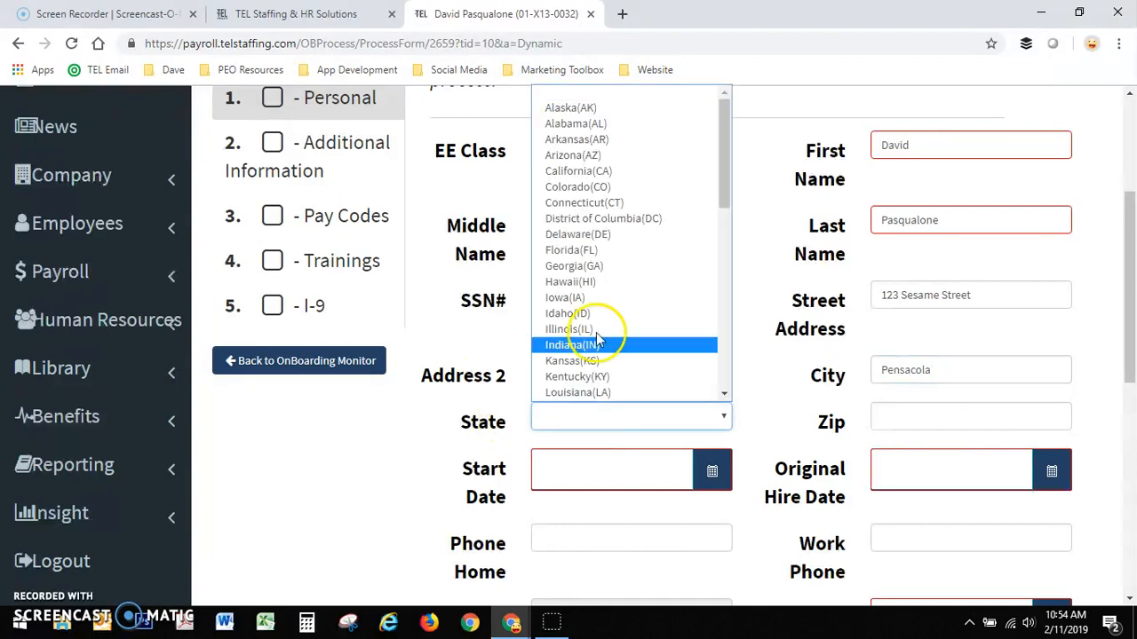
pyautogui.click(586, 251)
pyautogui.click(927, 422)
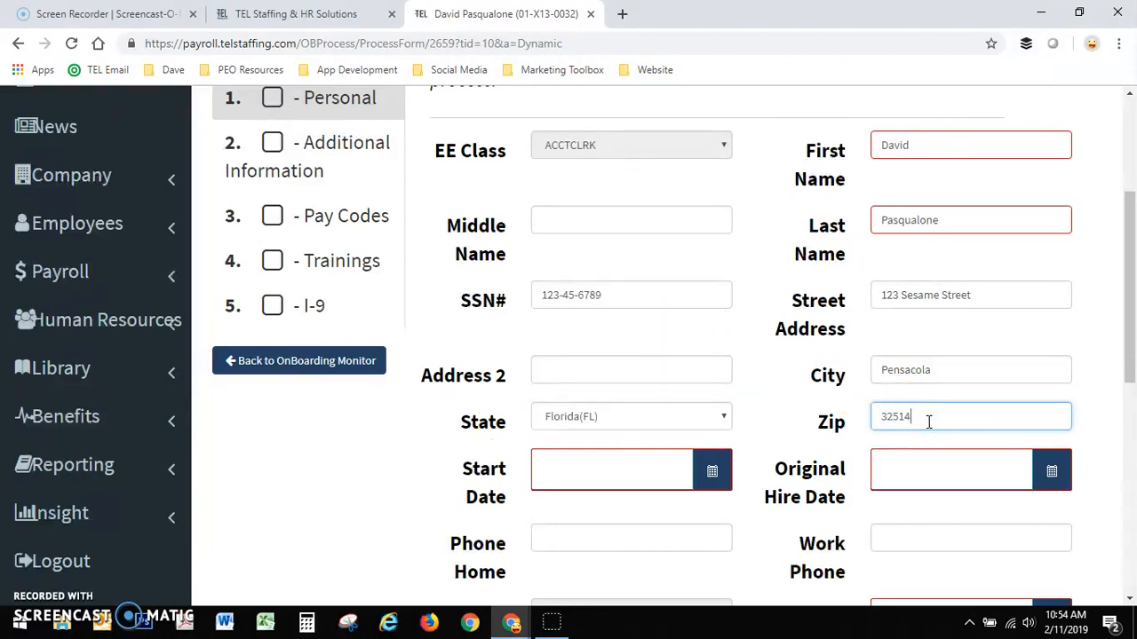
# - Set the employee's start date to 02/12/2019 using the calendar picker
pyautogui.click(586, 473)
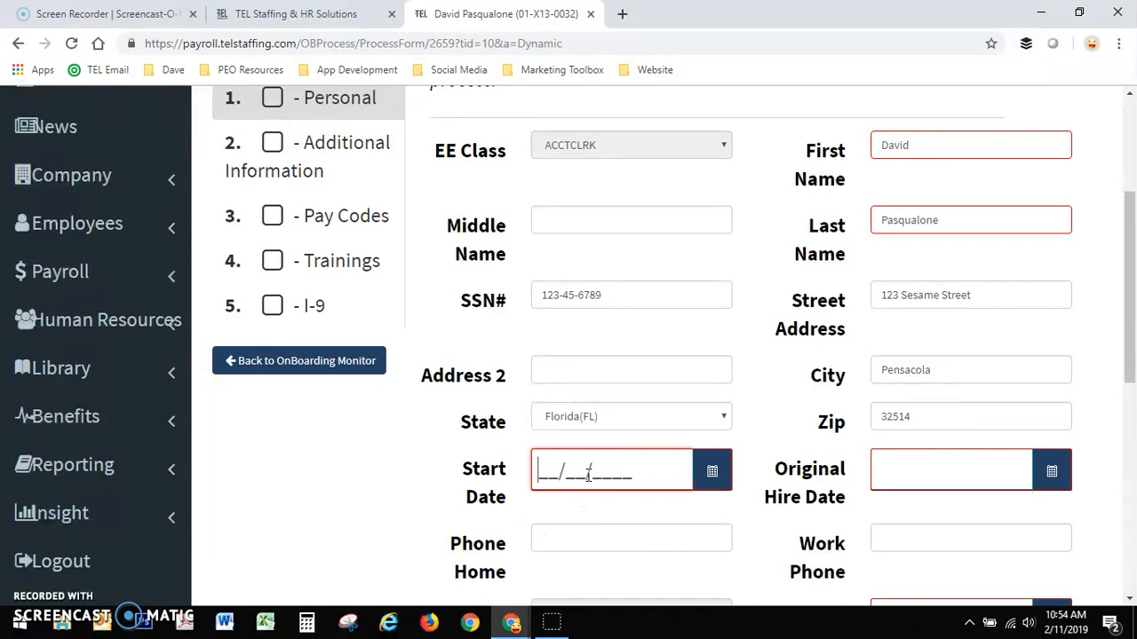
pyautogui.click(710, 471)
pyautogui.scroll(-1, 705, 483)
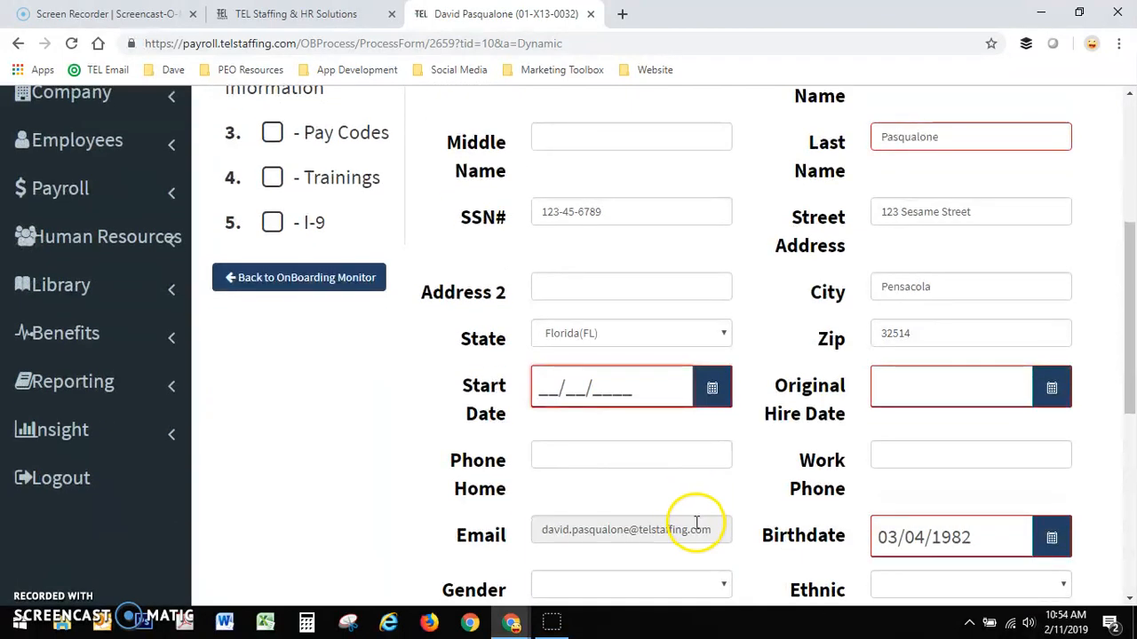
pyautogui.click(712, 392)
pyautogui.scroll(-2, 702, 387)
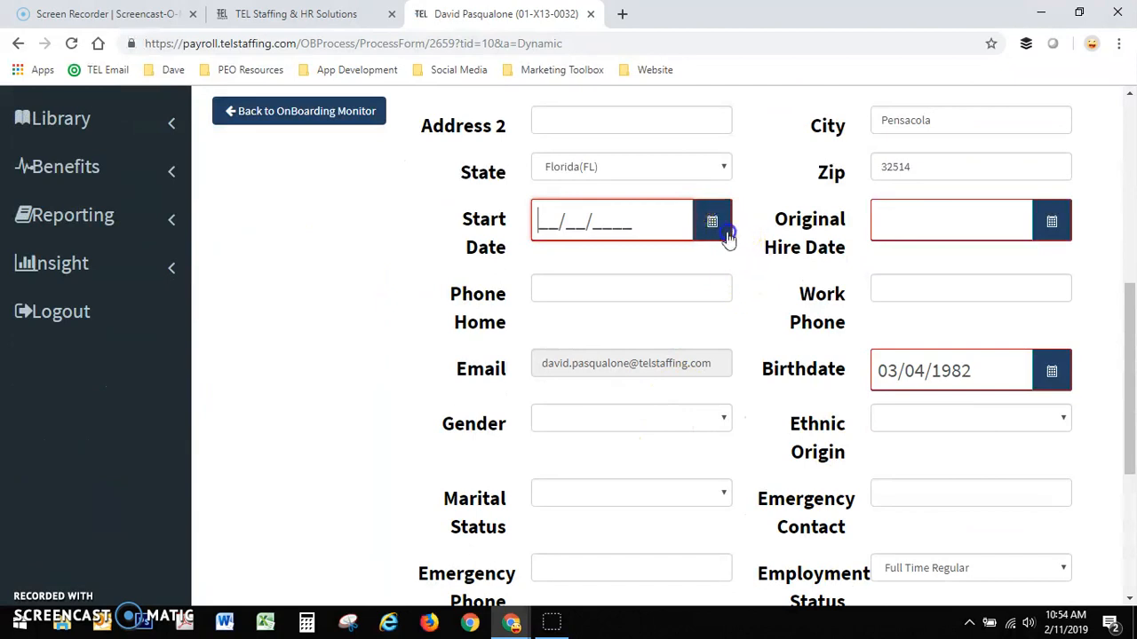
pyautogui.click(727, 235)
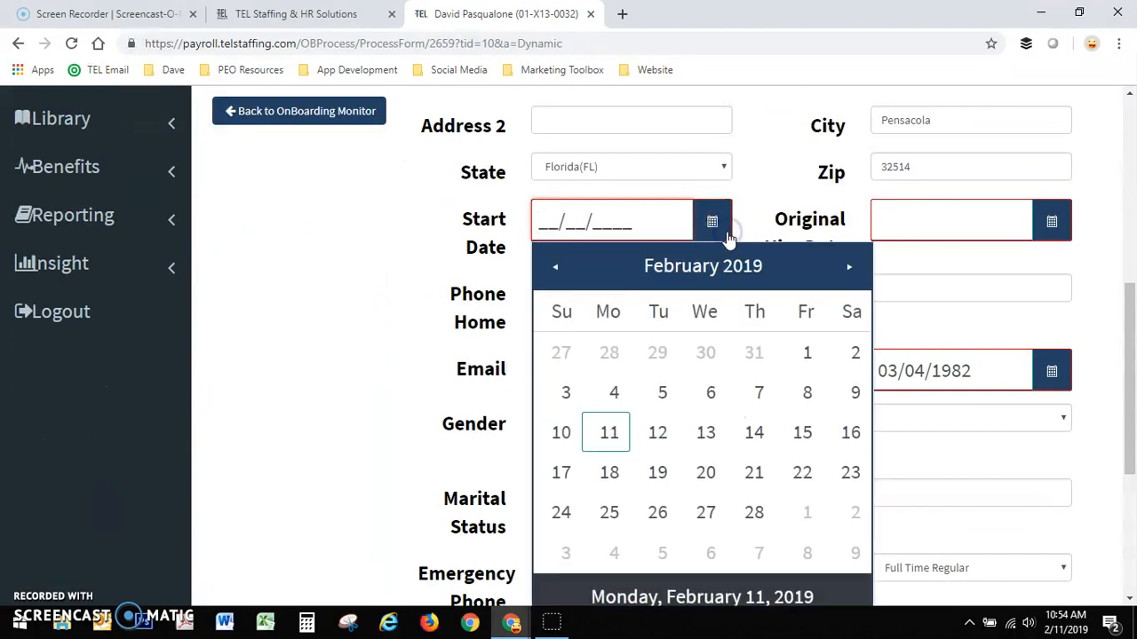
pyautogui.click(656, 431)
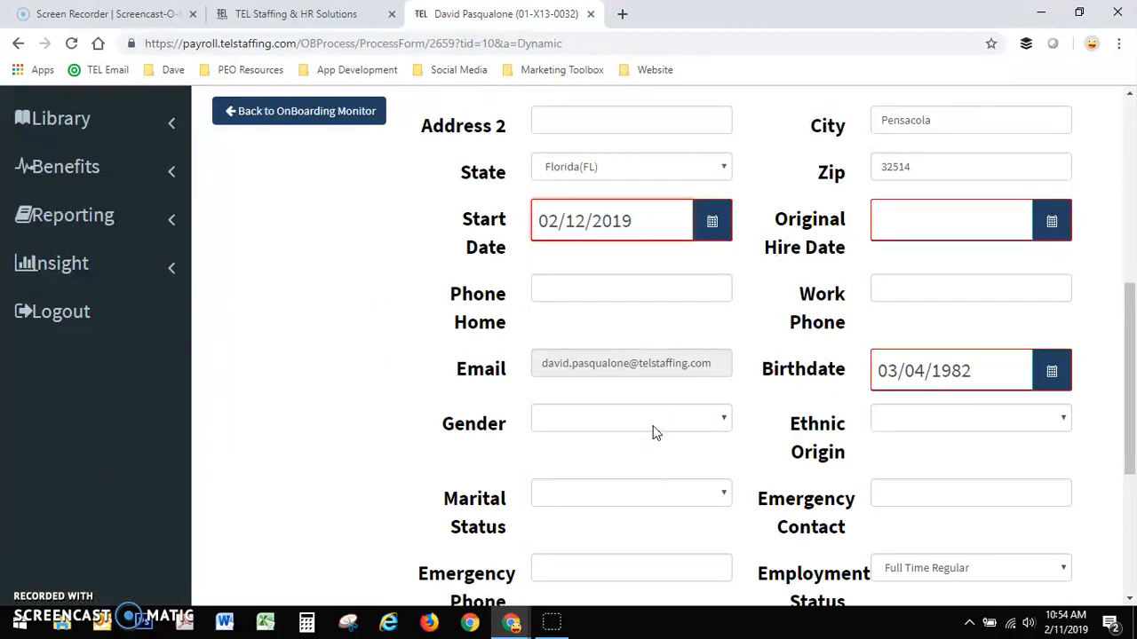
# - Set the original hire date to 02/11/2019 using the calendar picker
pyautogui.click(1053, 223)
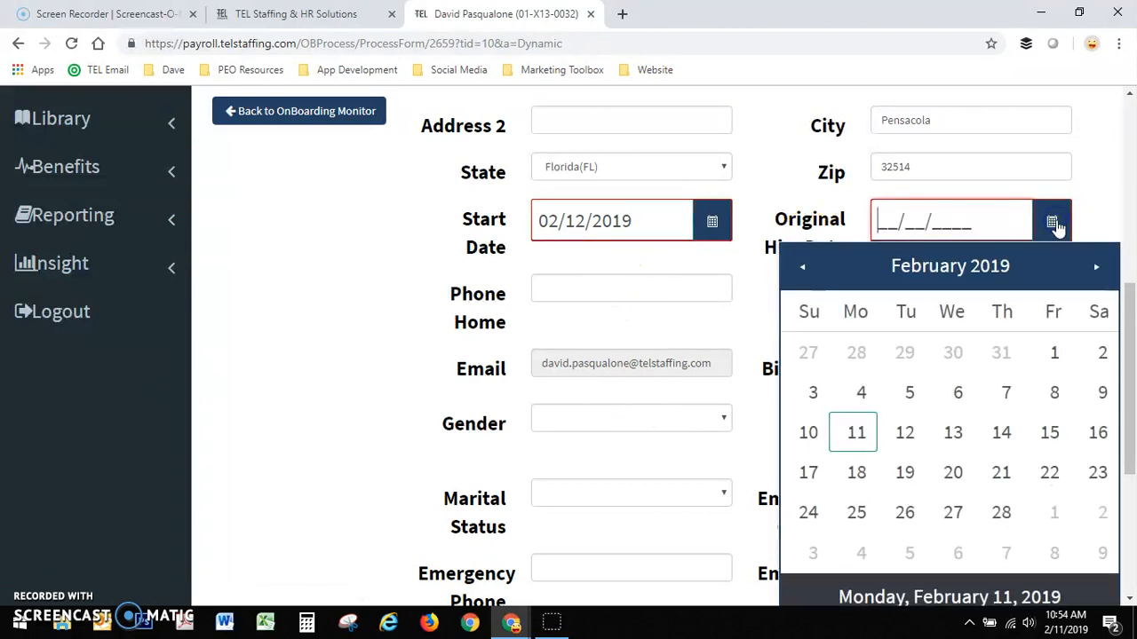
pyautogui.click(841, 441)
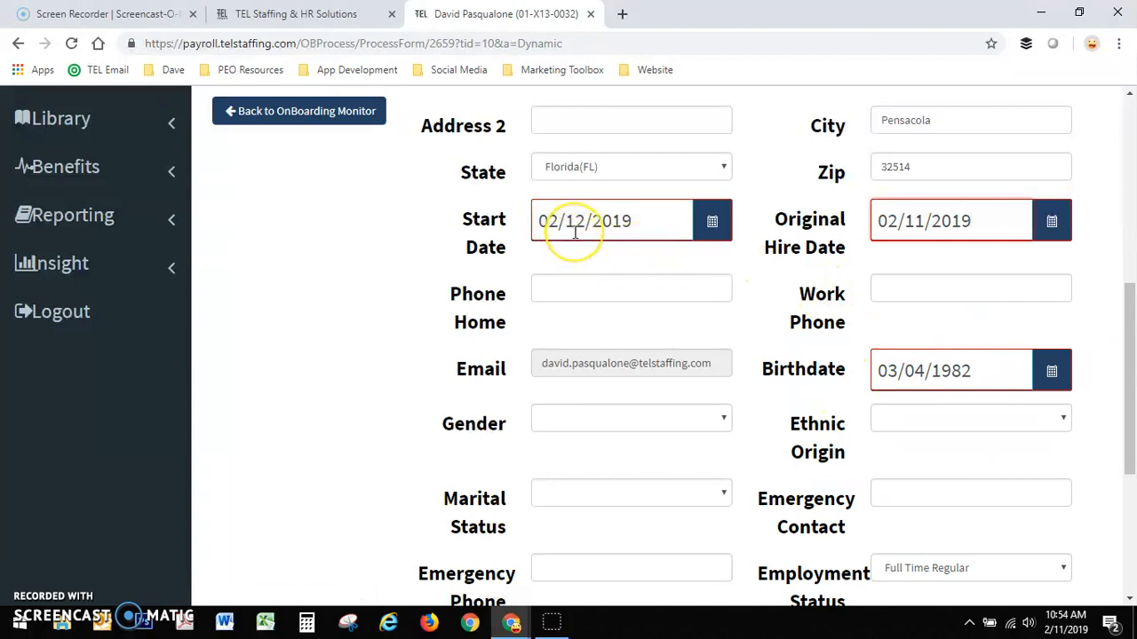
pyautogui.click(920, 221)
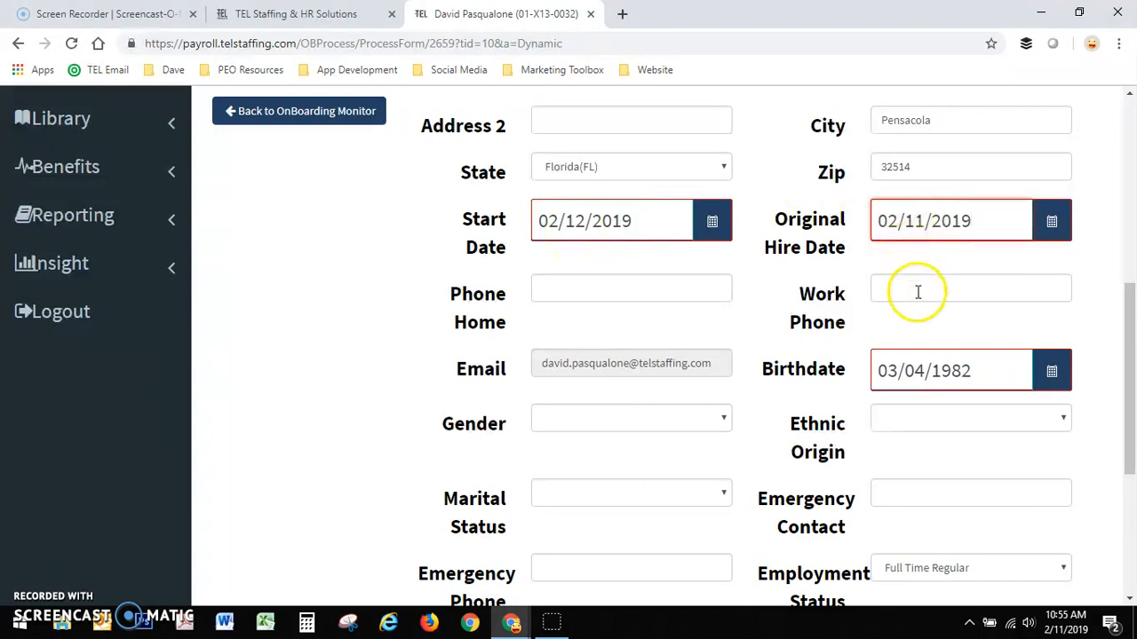
# - Submit the completed Personal form and proceed to the Additional Information step
pyautogui.scroll(-1, 897, 329)
pyautogui.scroll(-2, 890, 333)
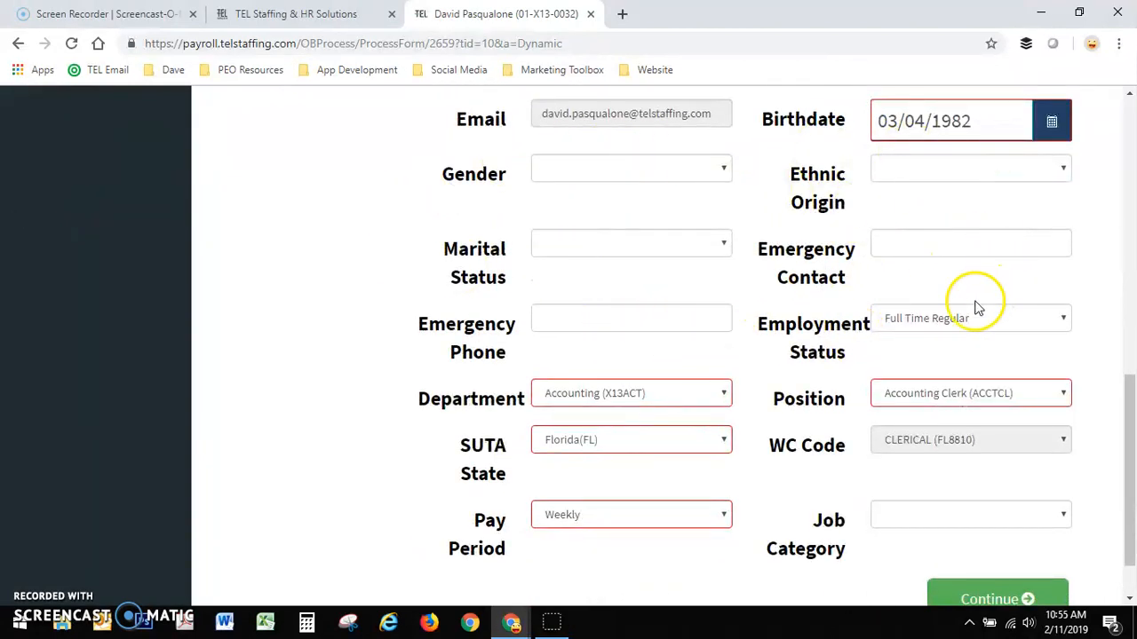
pyautogui.scroll(-1, 968, 302)
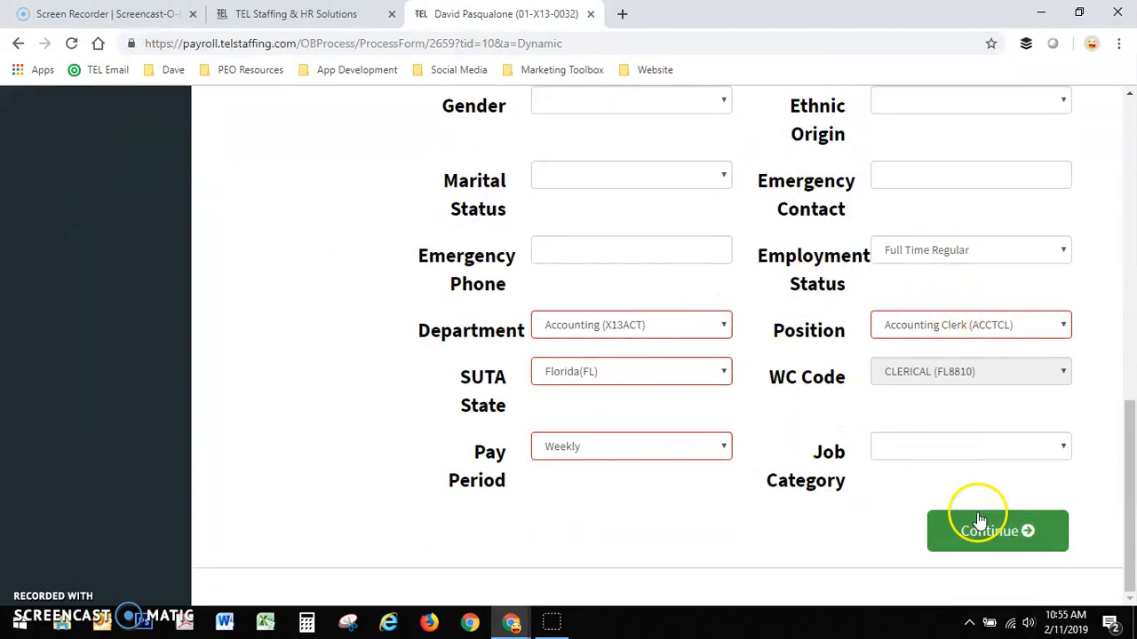
pyautogui.click(1015, 531)
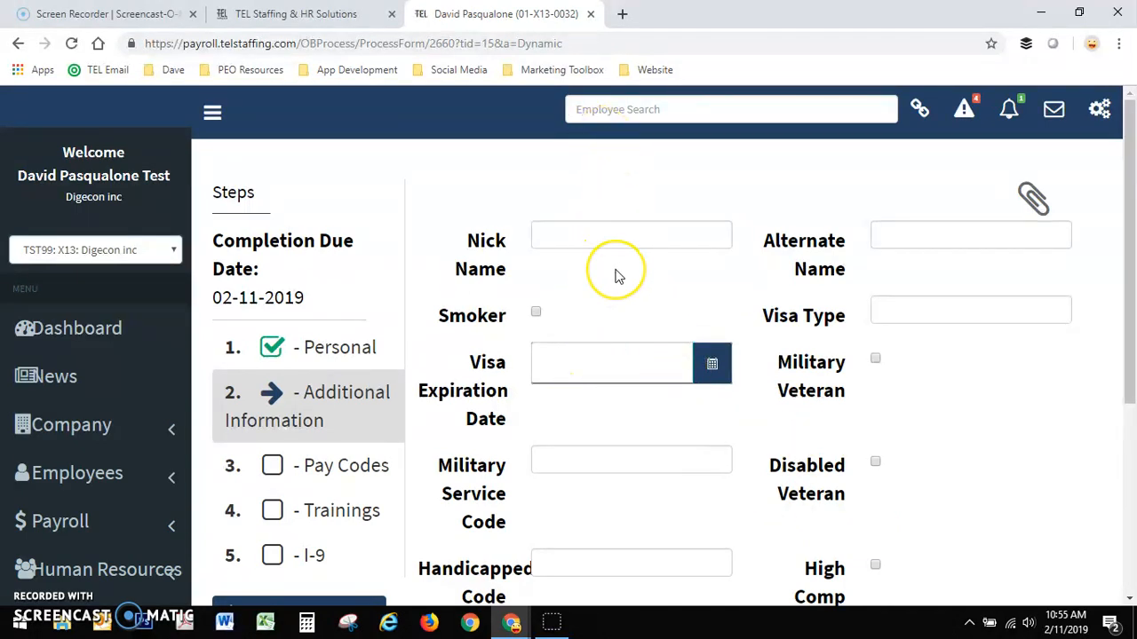
# - Leave the Additional Information fields blank and proceed to the Pay Codes step
pyautogui.scroll(-4, 618, 275)
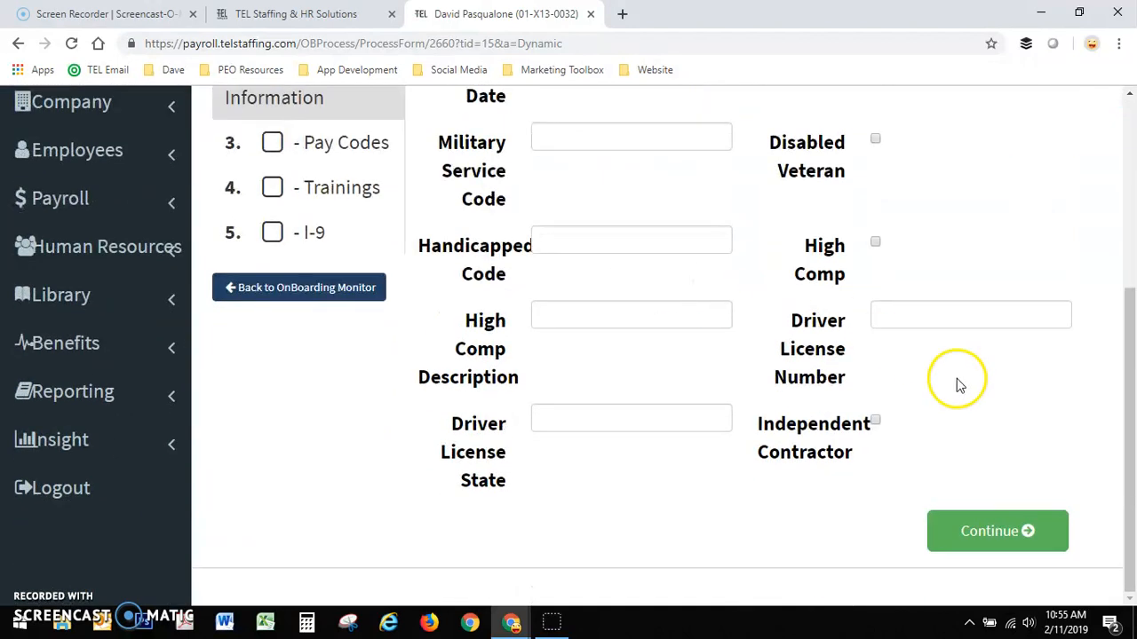
pyautogui.click(1032, 533)
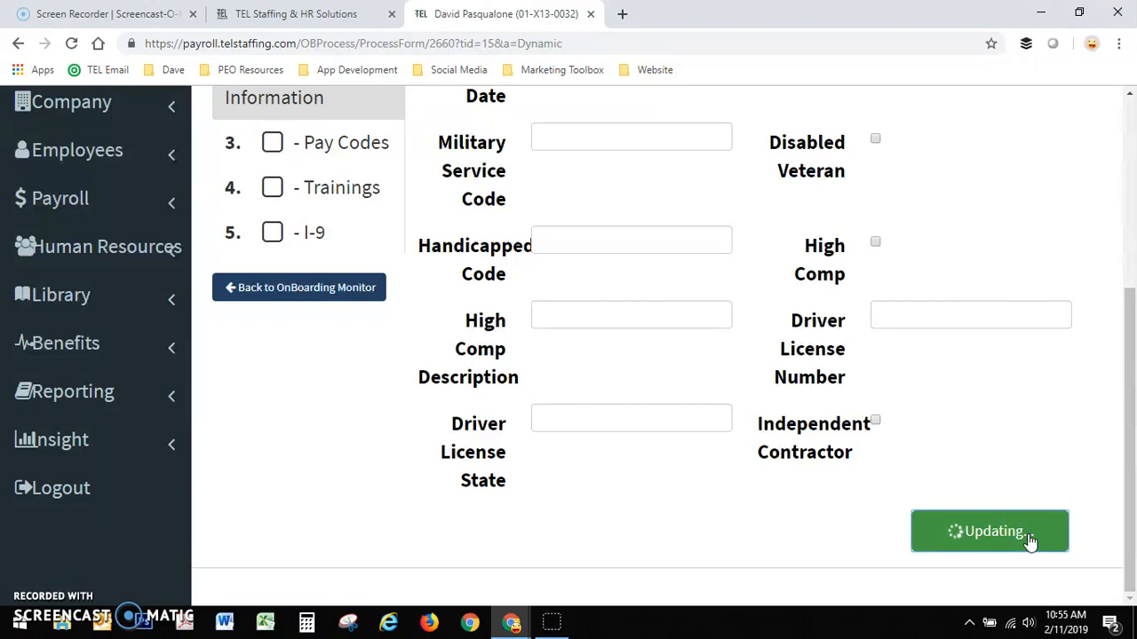
pyautogui.scroll(3, 926, 444)
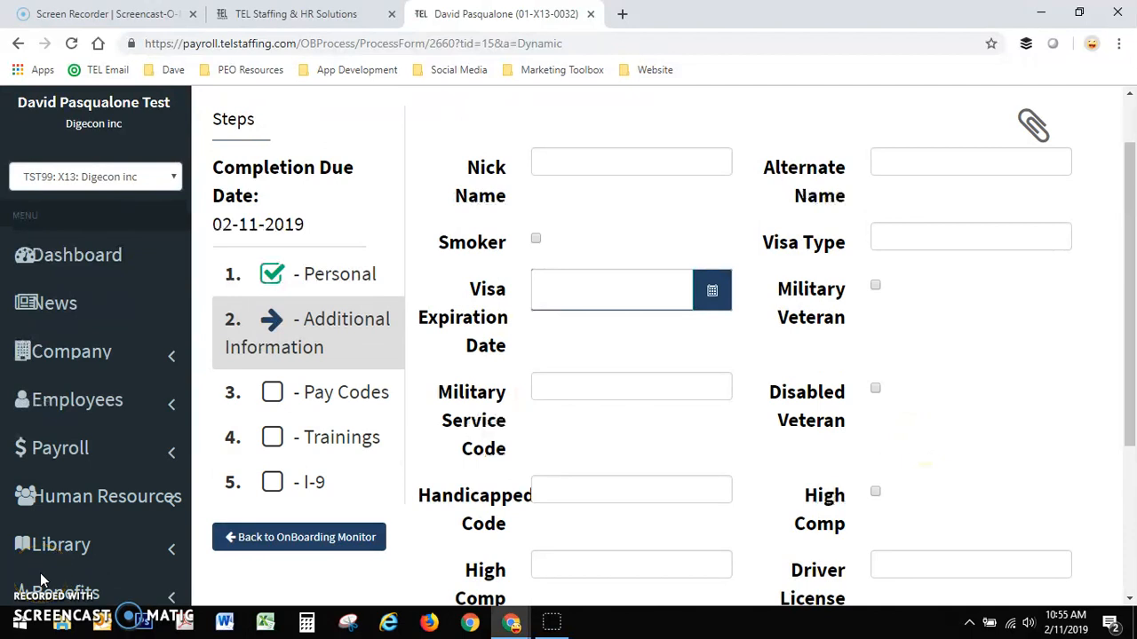
pyautogui.scroll(-3, 601, 399)
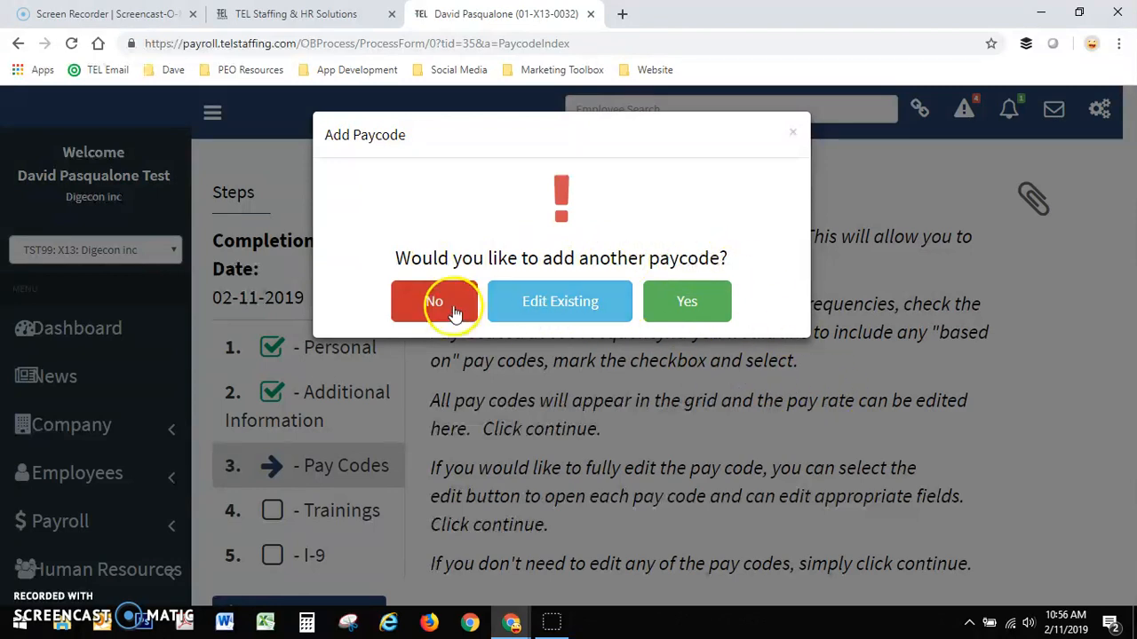
# - Choose to edit the existing pay codes and set the REGPTO pay rate to 13.50
pyautogui.click(591, 308)
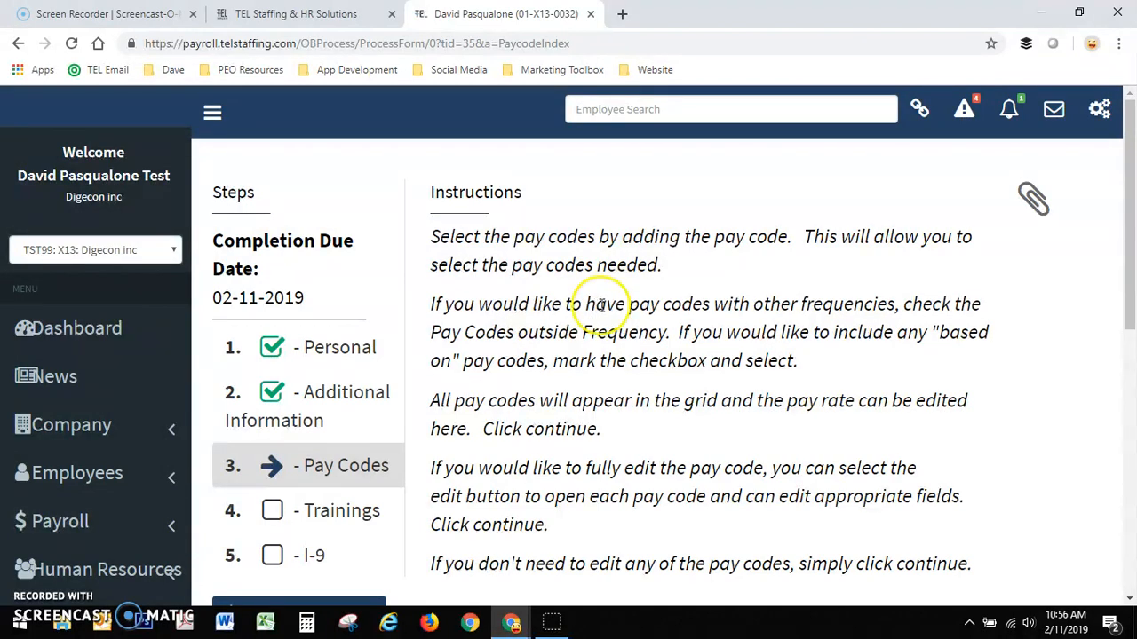
pyautogui.scroll(-5, 595, 306)
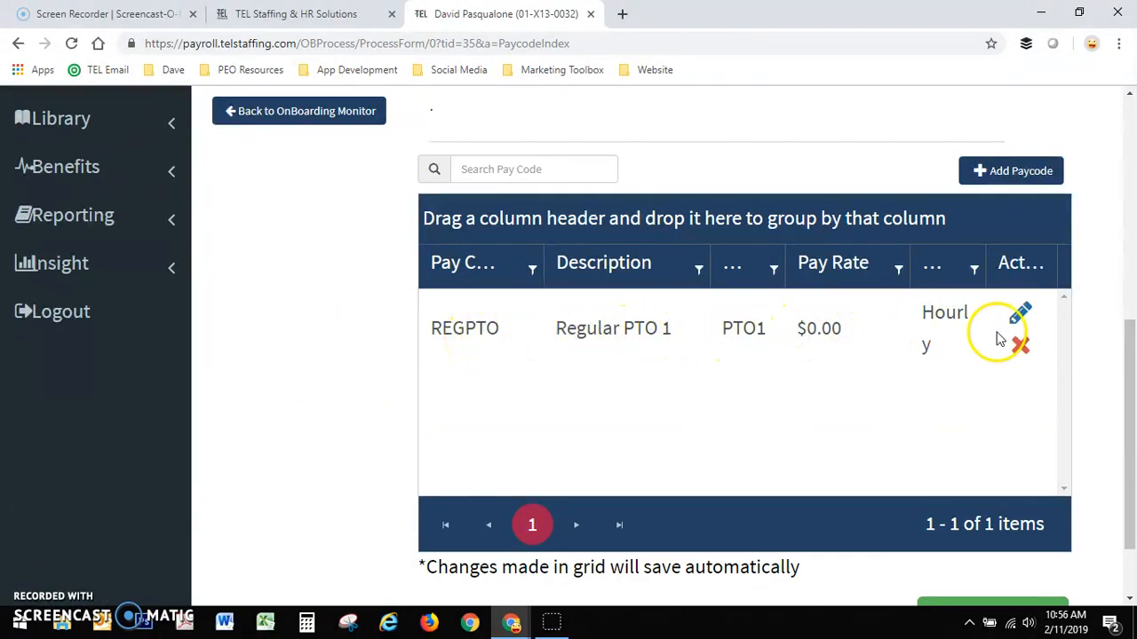
pyautogui.click(1017, 315)
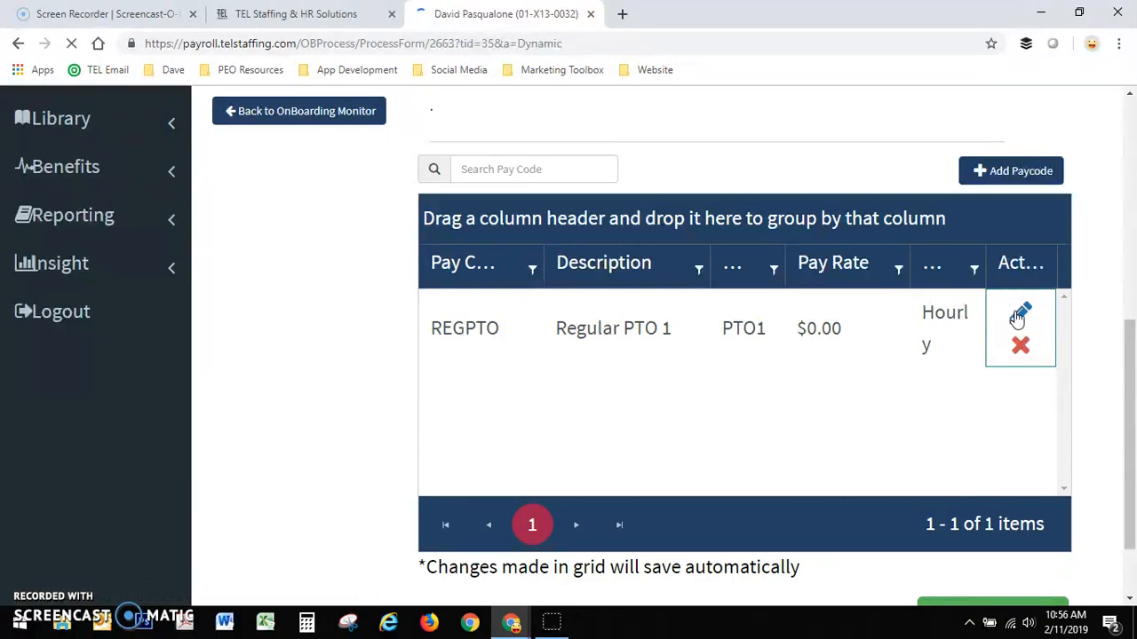
pyautogui.scroll(-1, 854, 354)
pyautogui.scroll(-4, 854, 354)
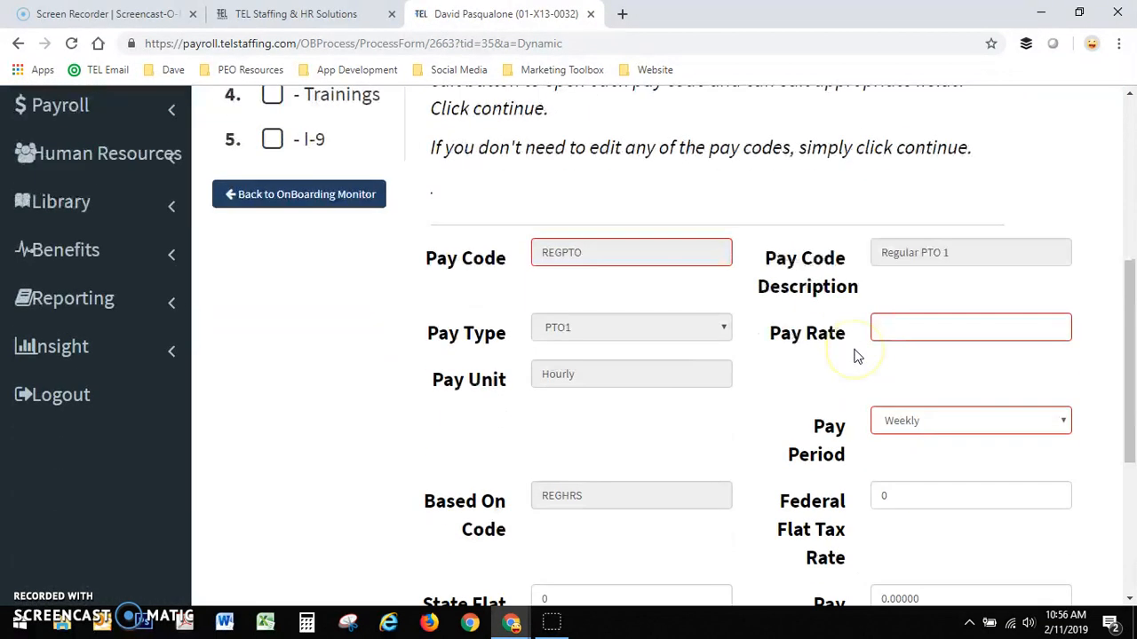
pyautogui.click(977, 336)
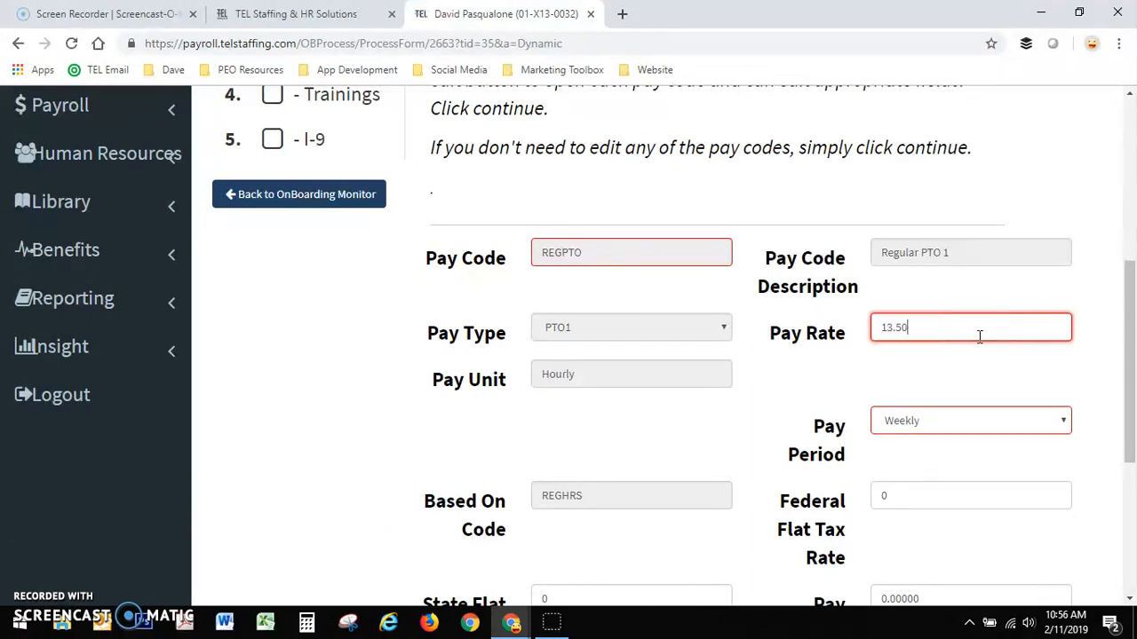
# - Save the REGPTO pay code with the Weekly pay period and decline adding another pay code
pyautogui.click(928, 417)
pyautogui.scroll(-2, 936, 434)
pyautogui.scroll(-2, 781, 351)
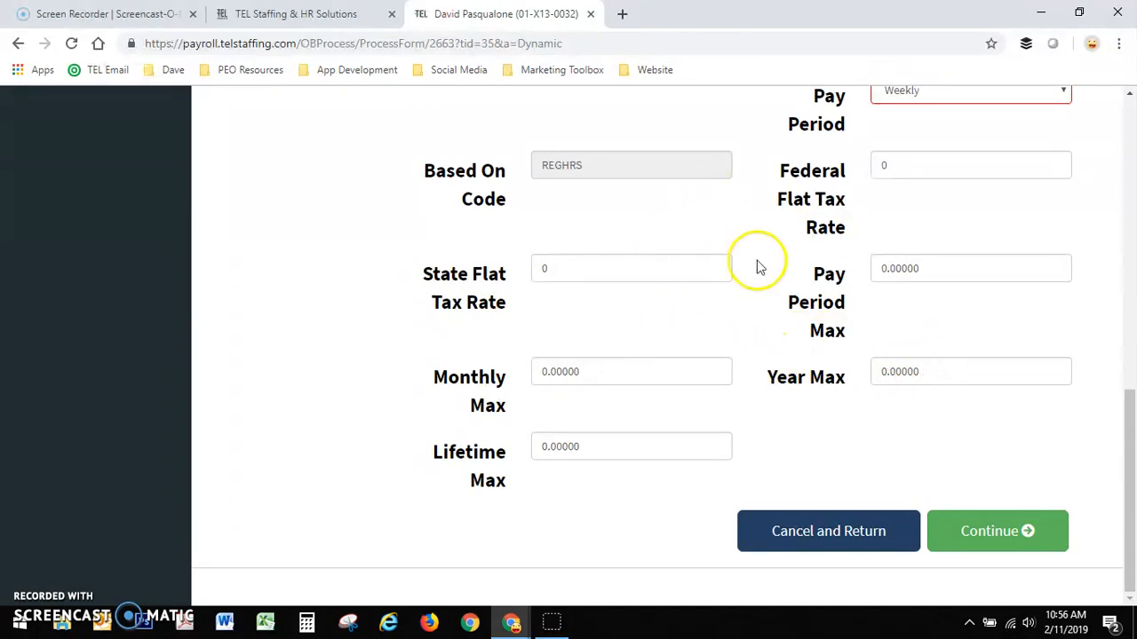
pyautogui.click(1030, 532)
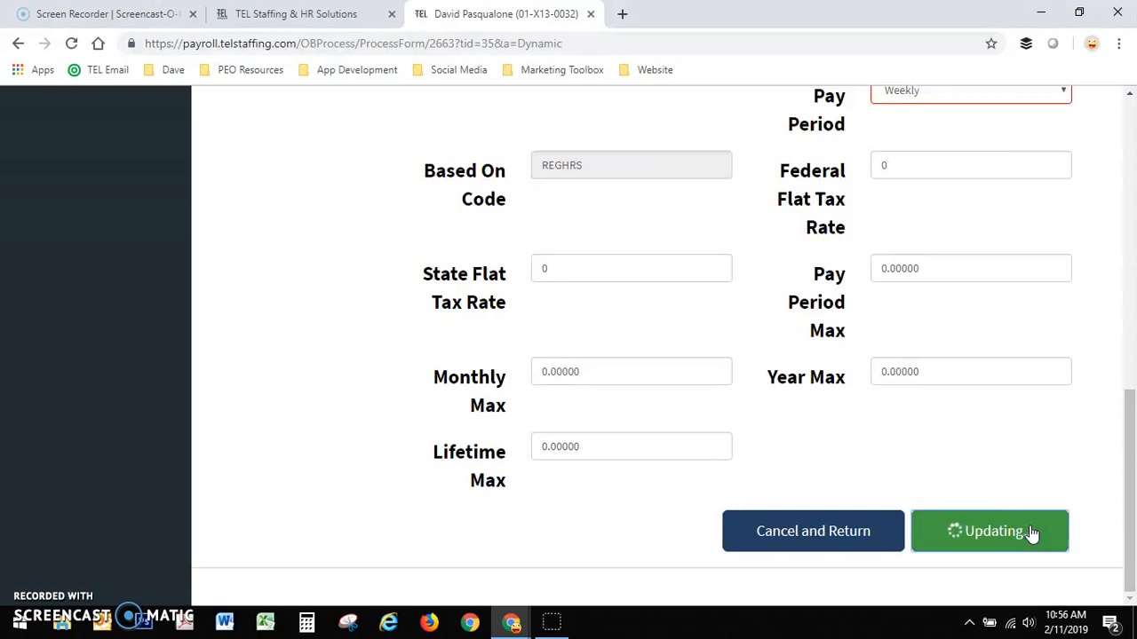
pyautogui.click(999, 448)
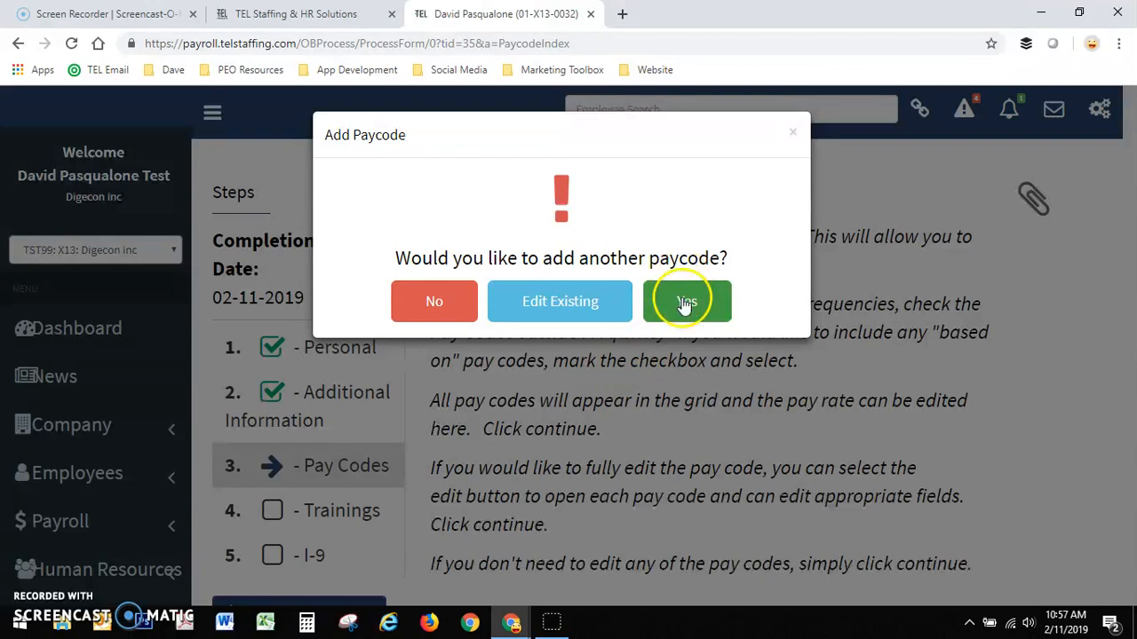
pyautogui.click(452, 300)
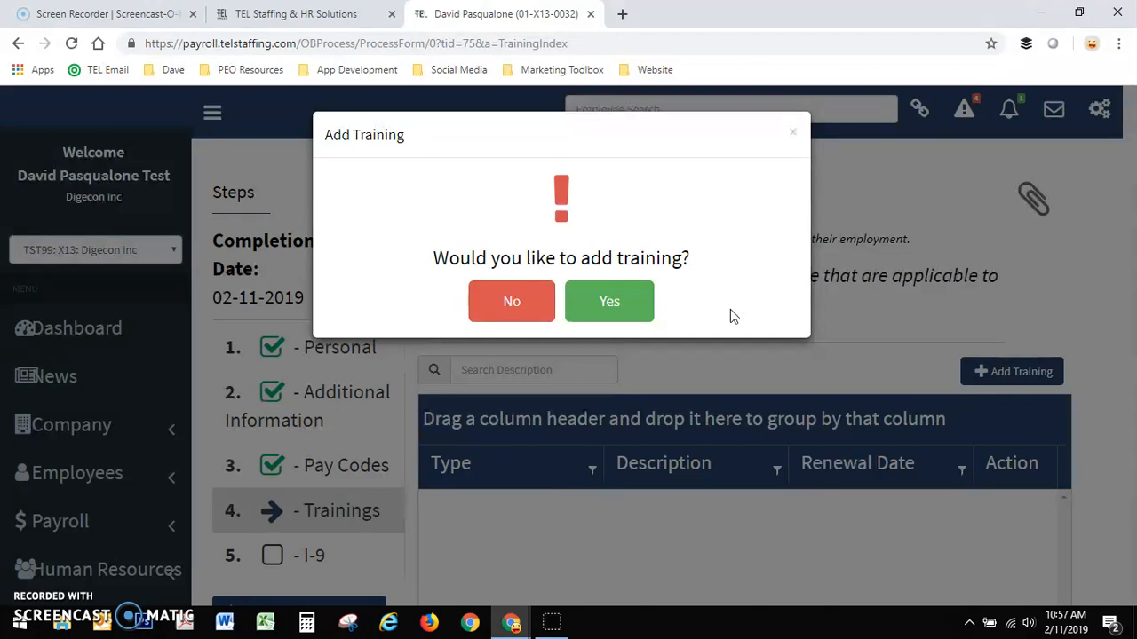
# - Add the Testing Forklift (ForkliftTest) training to the new employee
pyautogui.click(593, 310)
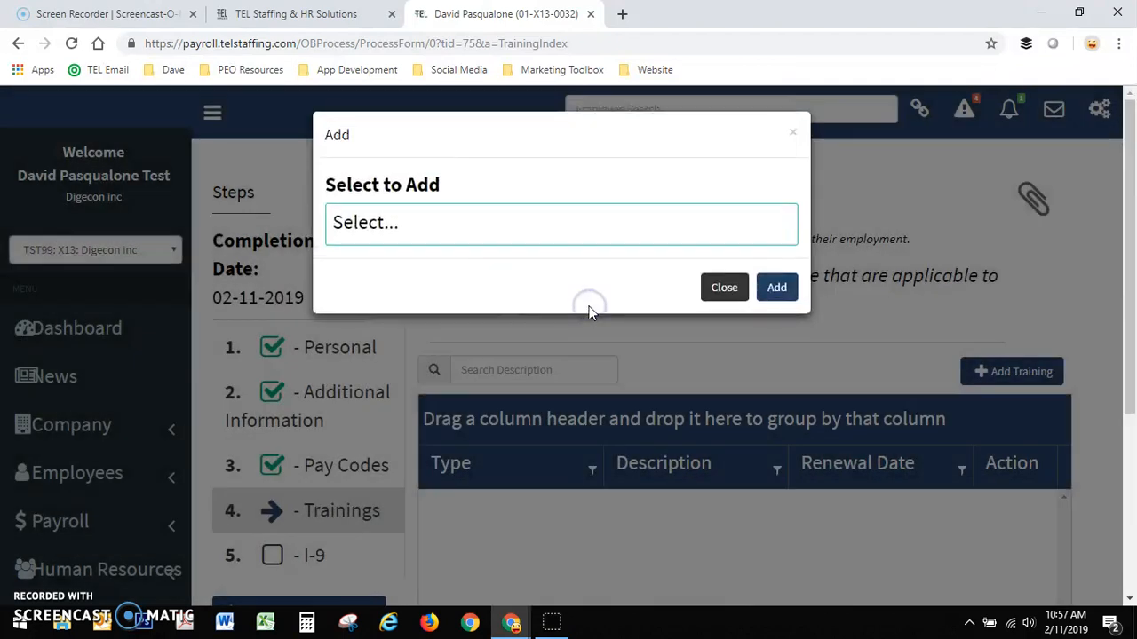
pyautogui.click(533, 223)
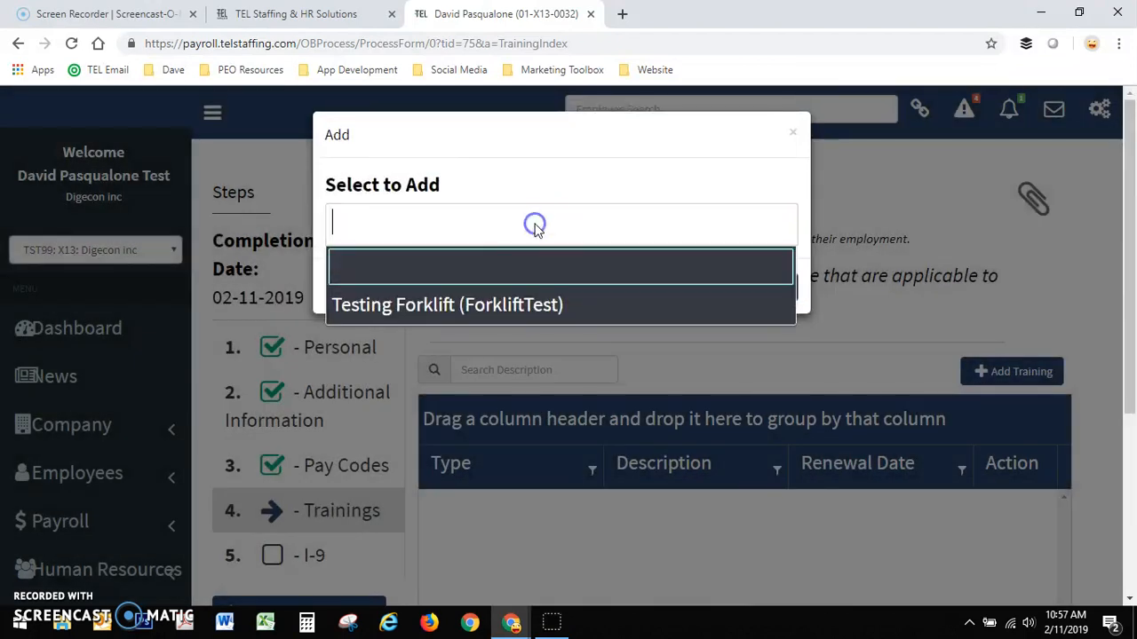
pyautogui.click(466, 304)
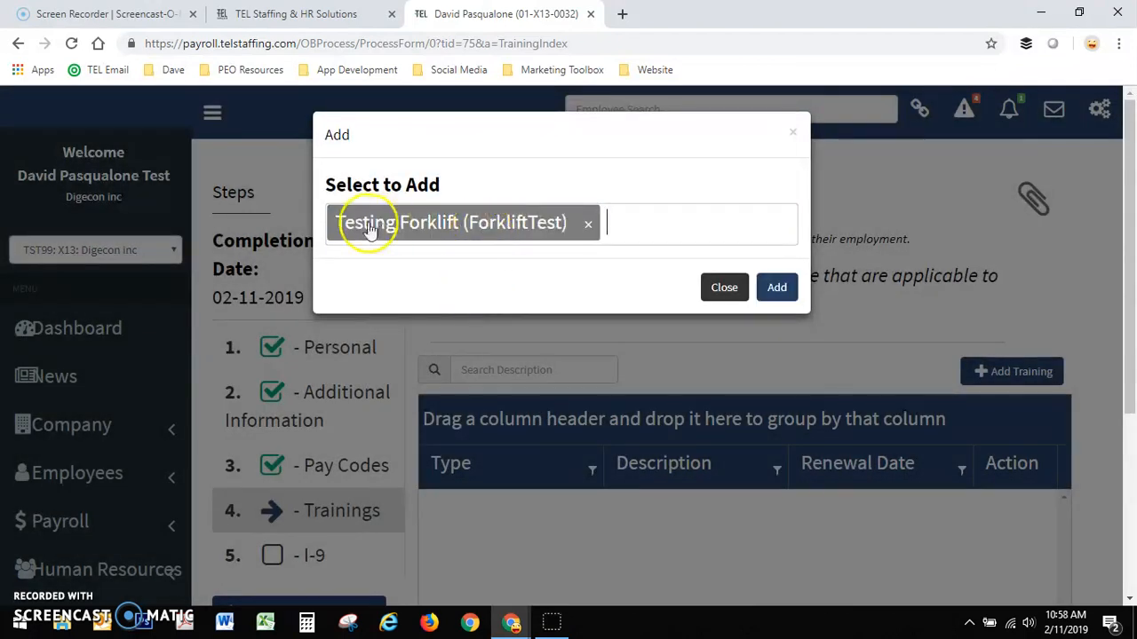
pyautogui.click(777, 287)
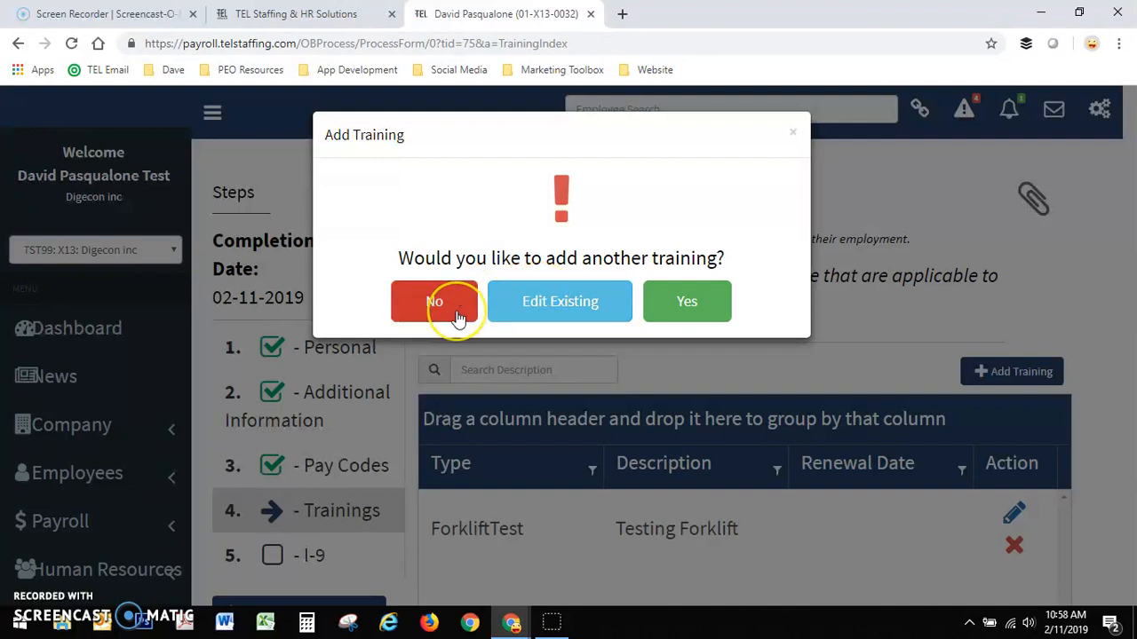
# - Open the Testing Forklift training, submit it with status and renewal date blank, and decline adding another training
pyautogui.click(525, 304)
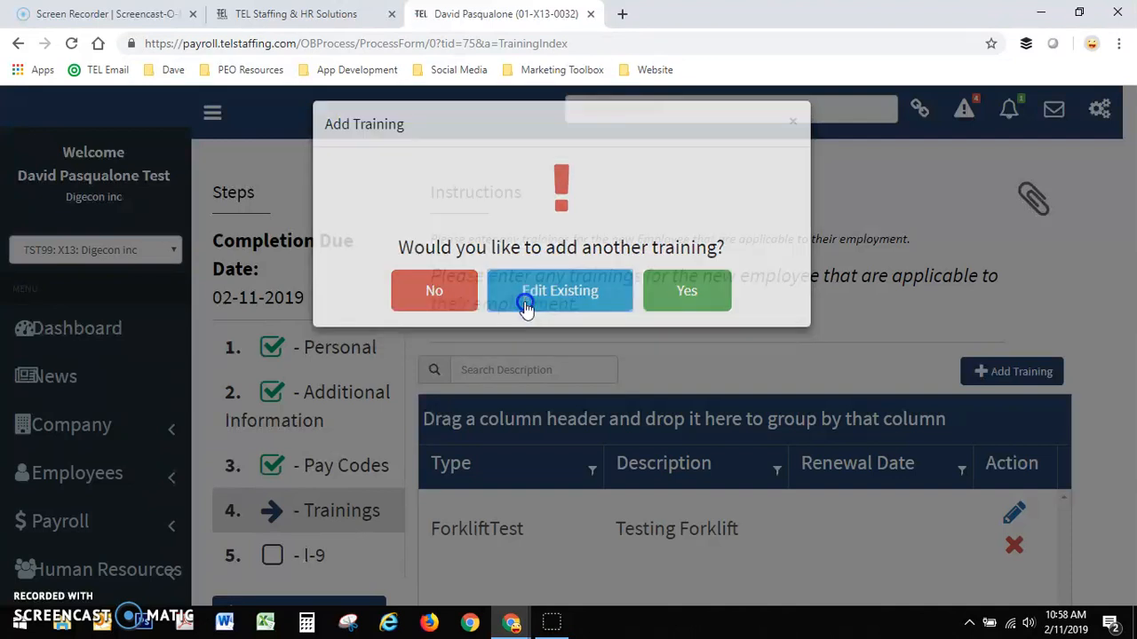
pyautogui.scroll(-3, 820, 474)
pyautogui.click(1013, 261)
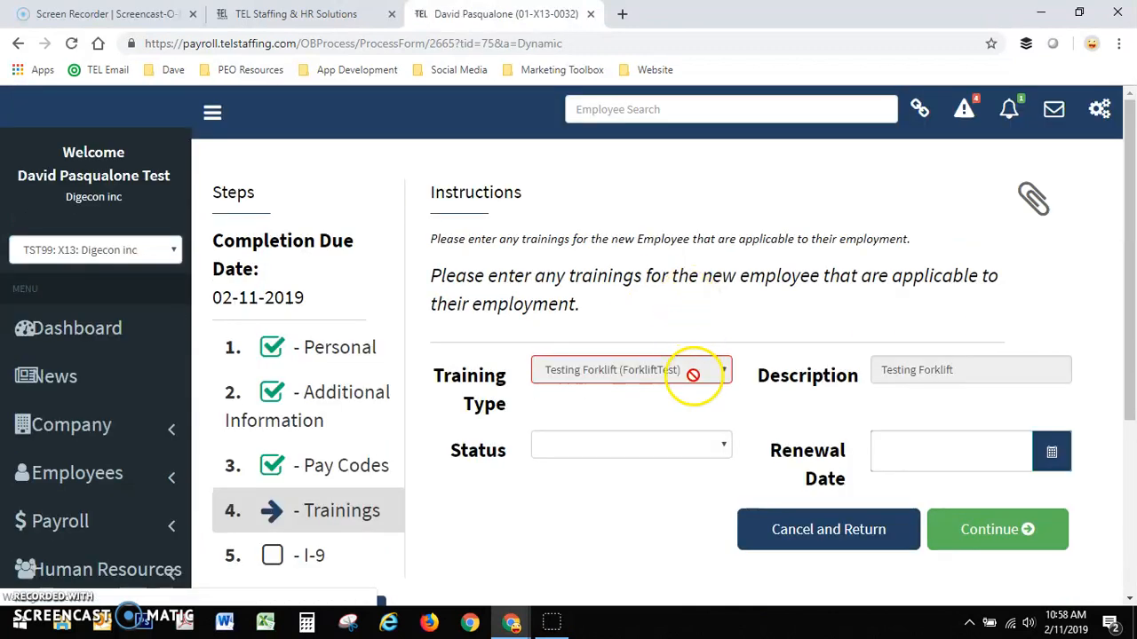
pyautogui.click(580, 449)
pyautogui.click(579, 450)
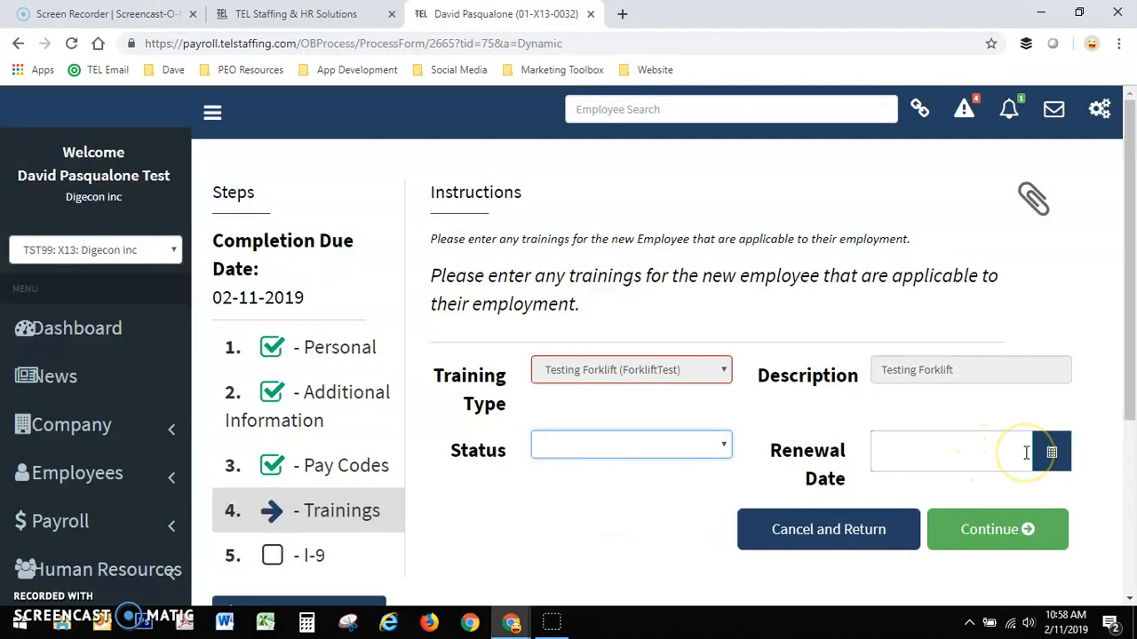
pyautogui.click(961, 537)
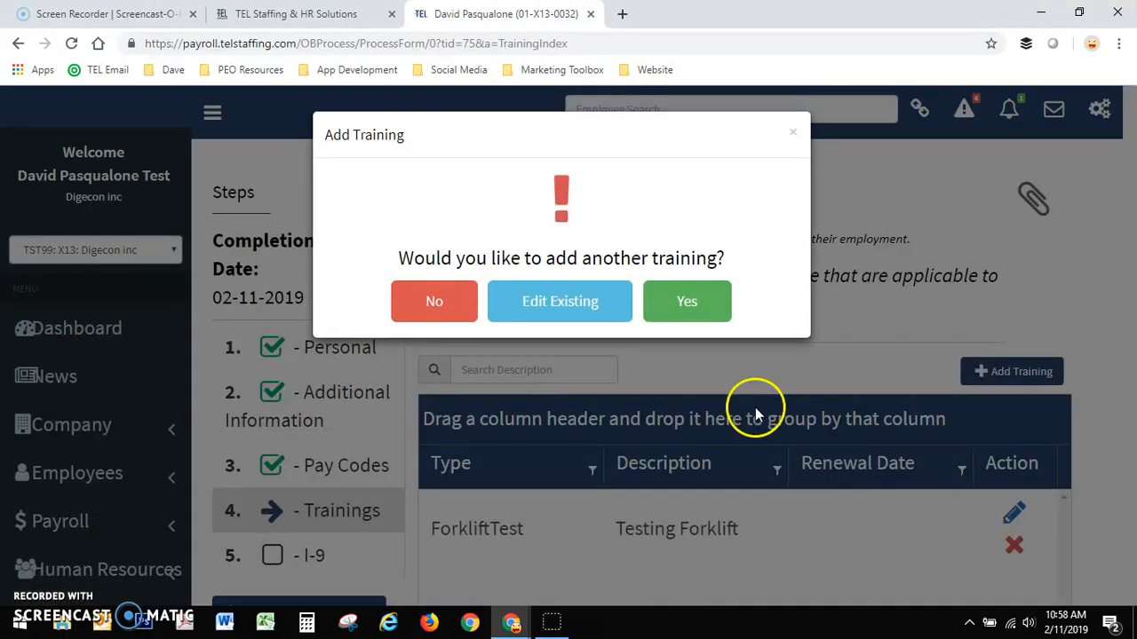
pyautogui.click(456, 313)
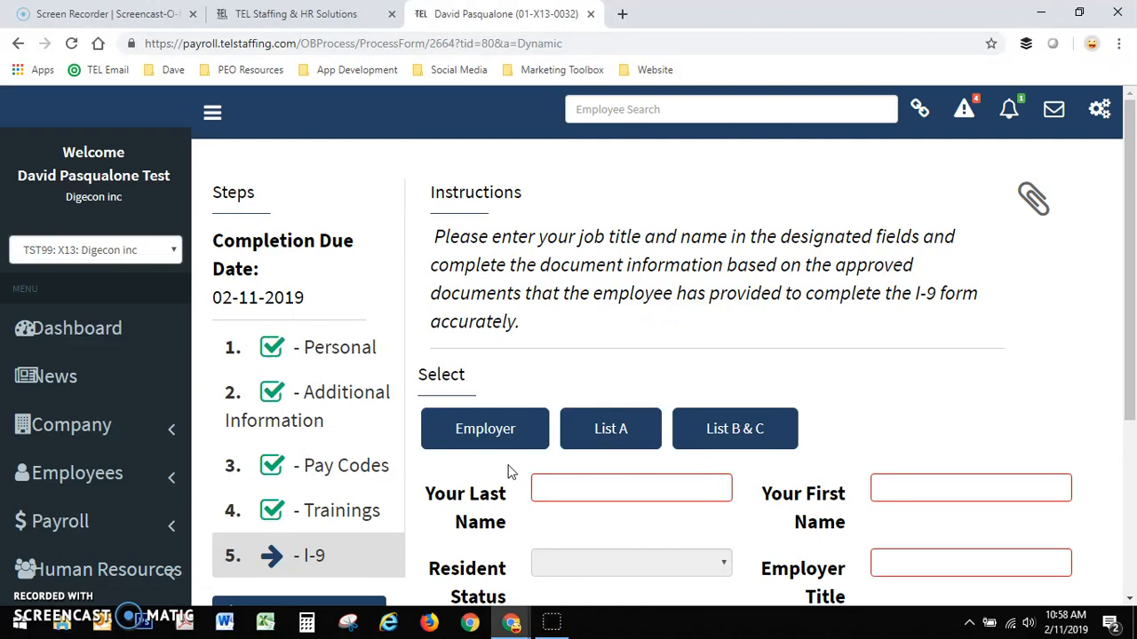
# - Fill in the employer's last name and first name on the I-9 form, with Owner as the employer title
pyautogui.scroll(-1, 515, 452)
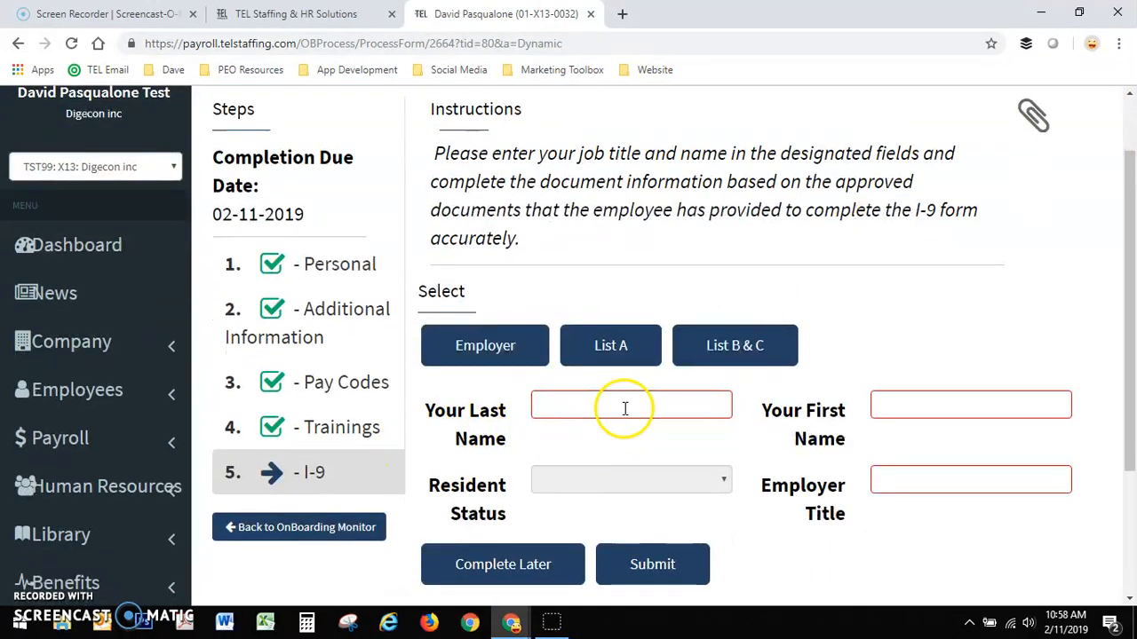
pyautogui.click(584, 401)
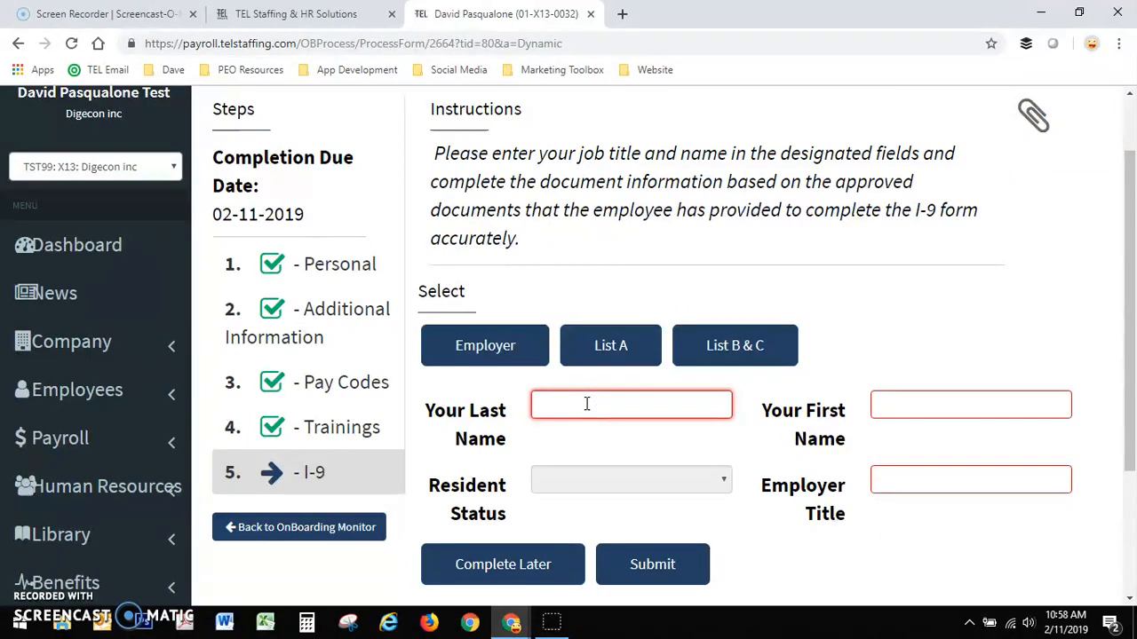
pyautogui.press('Tab')
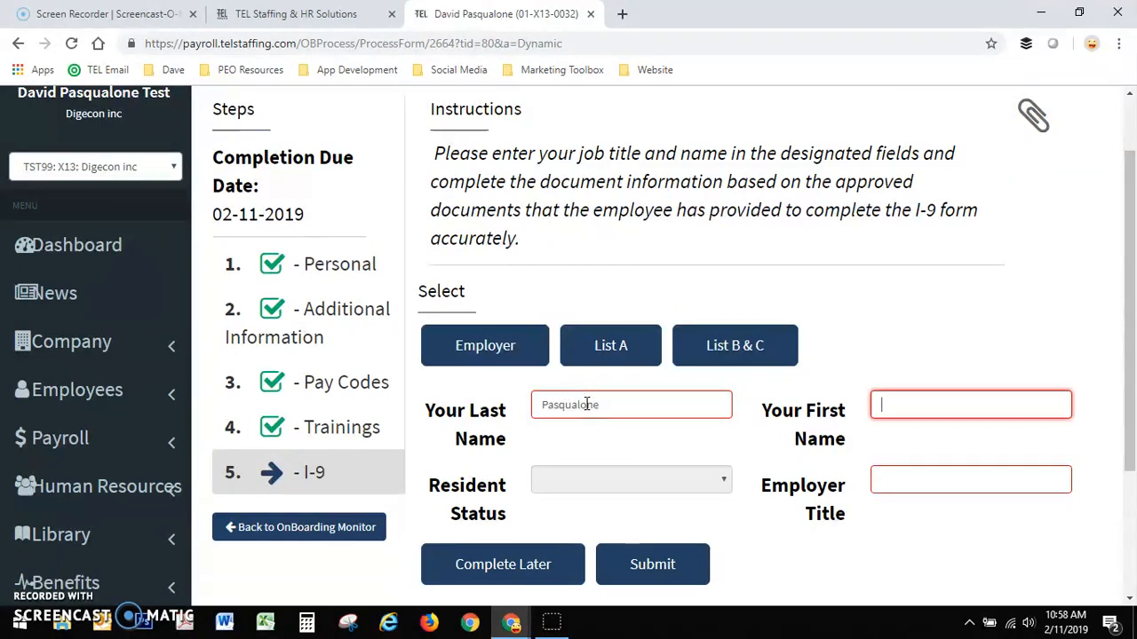
pyautogui.press('Tab')
pyautogui.write('Owner')
pyautogui.click(711, 475)
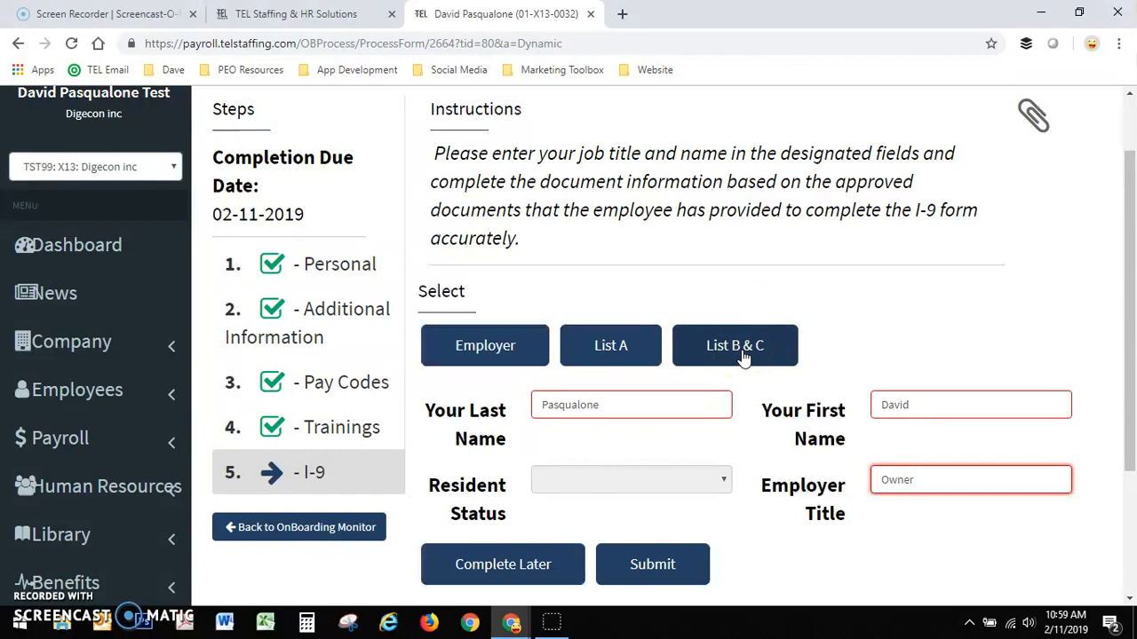
# - Choose U.S. Passport as the Doc.1 type in List A of the I-9 form
pyautogui.click(642, 353)
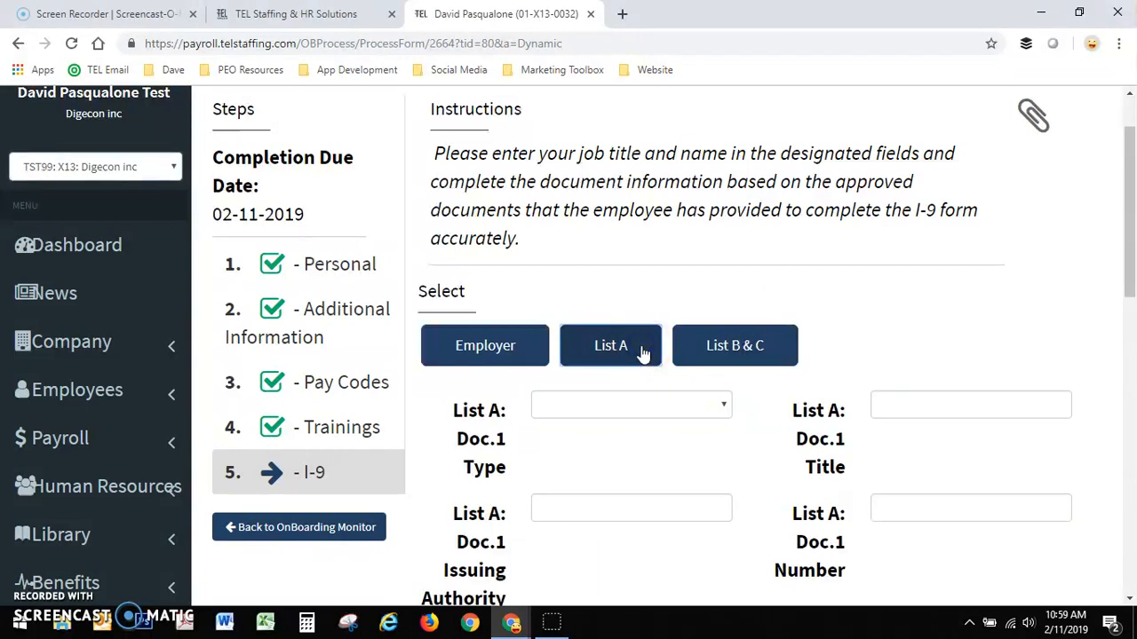
pyautogui.scroll(-2, 642, 388)
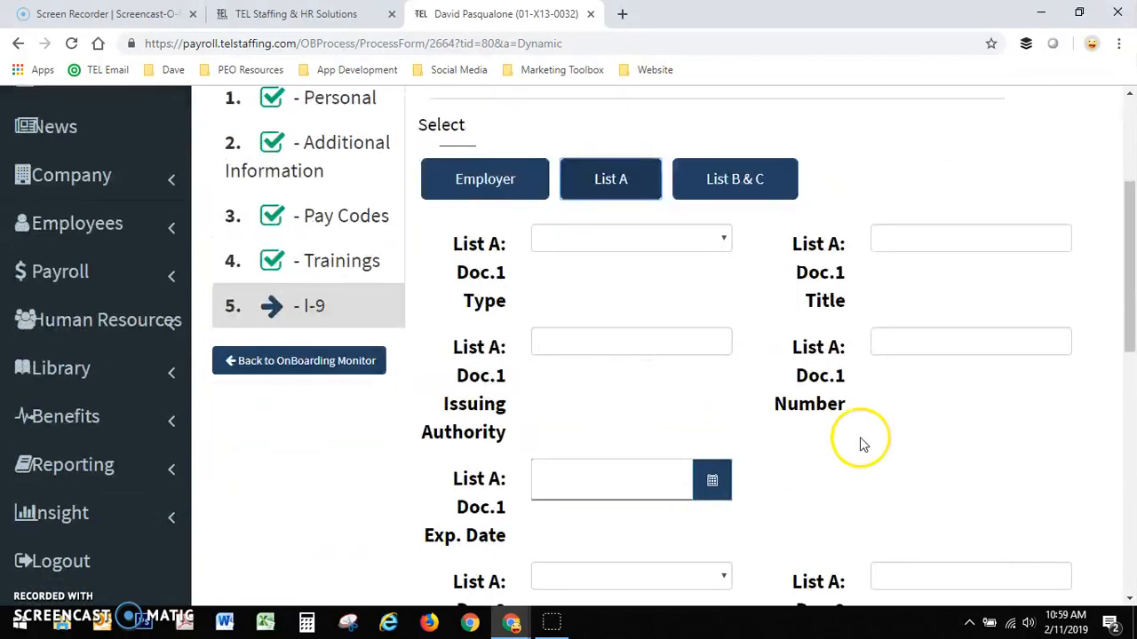
pyautogui.click(644, 255)
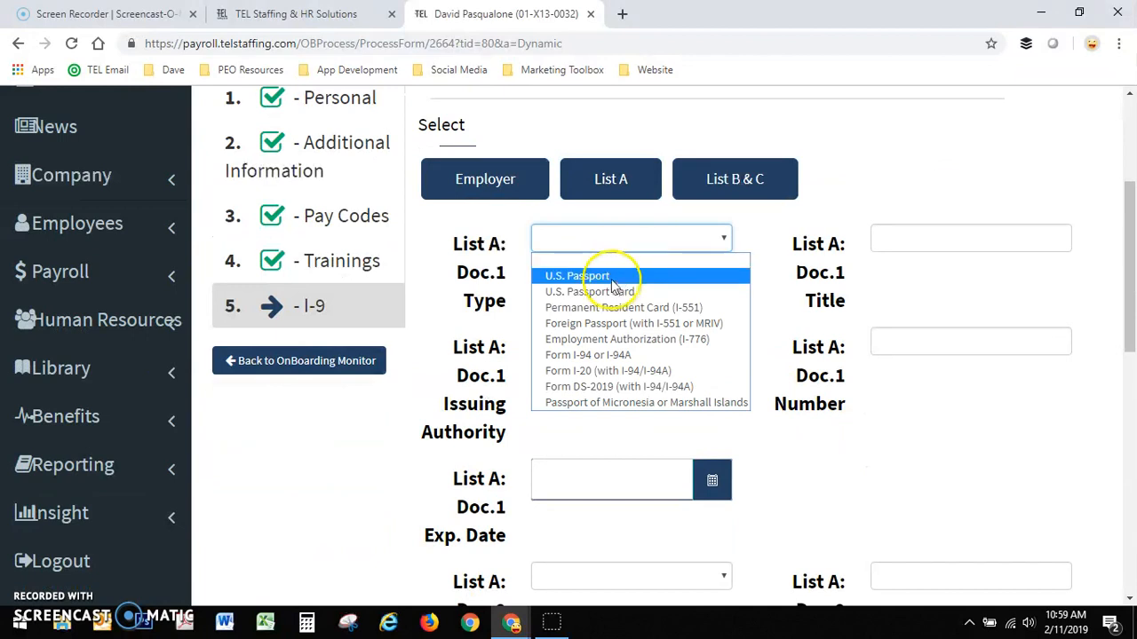
pyautogui.click(611, 279)
# - Enter dfgdfg as the List A Doc.1 title, USA as the issuing authority, and fill in the document number
pyautogui.click(934, 233)
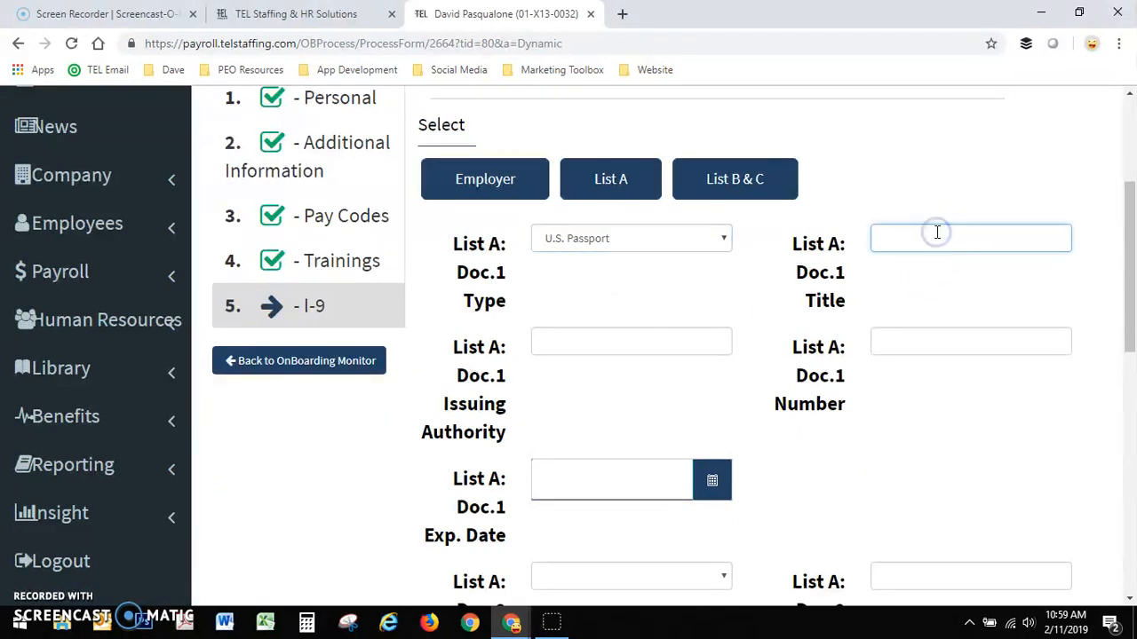
pyautogui.write('dfgdfg')
pyautogui.click(643, 340)
pyautogui.write('USA')
pyautogui.click(918, 350)
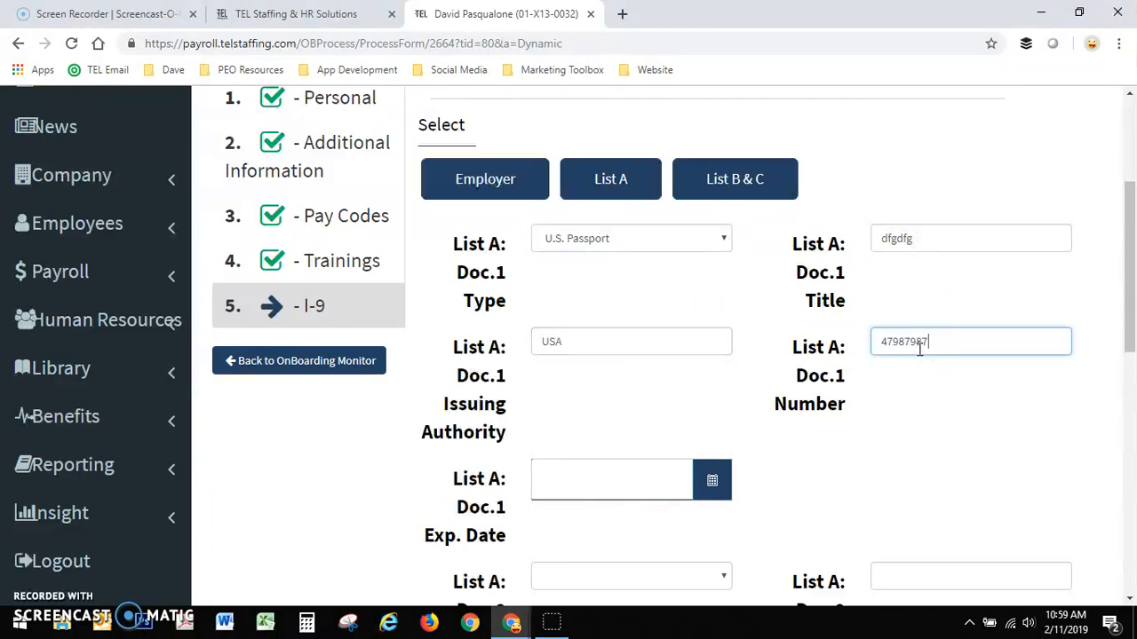
# - Set the List A Doc.1 expiration date to 02/28/2019 and submit the I-9 form with Doc.2 and Doc.3 blank
pyautogui.click(711, 482)
pyautogui.scroll(-3, 782, 462)
pyautogui.click(724, 330)
pyautogui.click(713, 240)
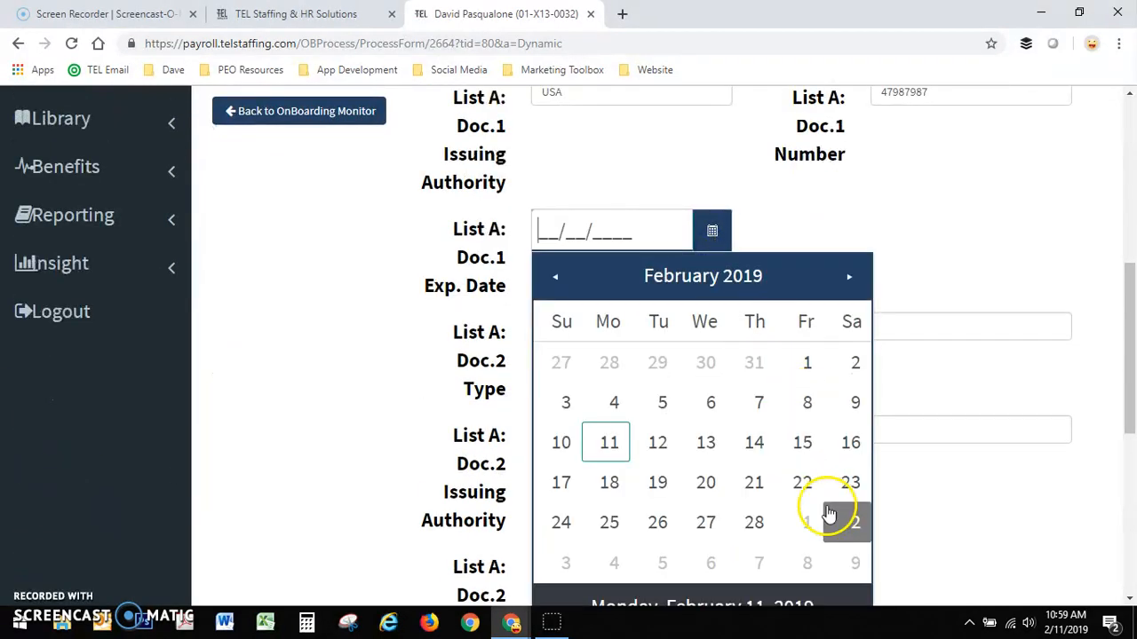
pyautogui.click(753, 522)
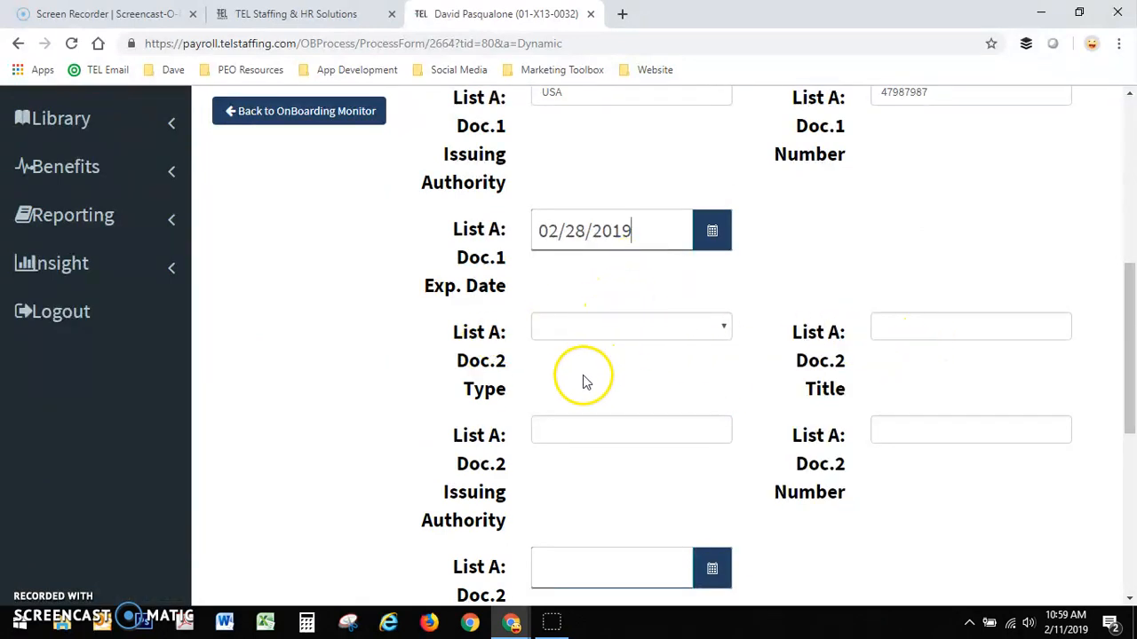
pyautogui.scroll(-5, 613, 390)
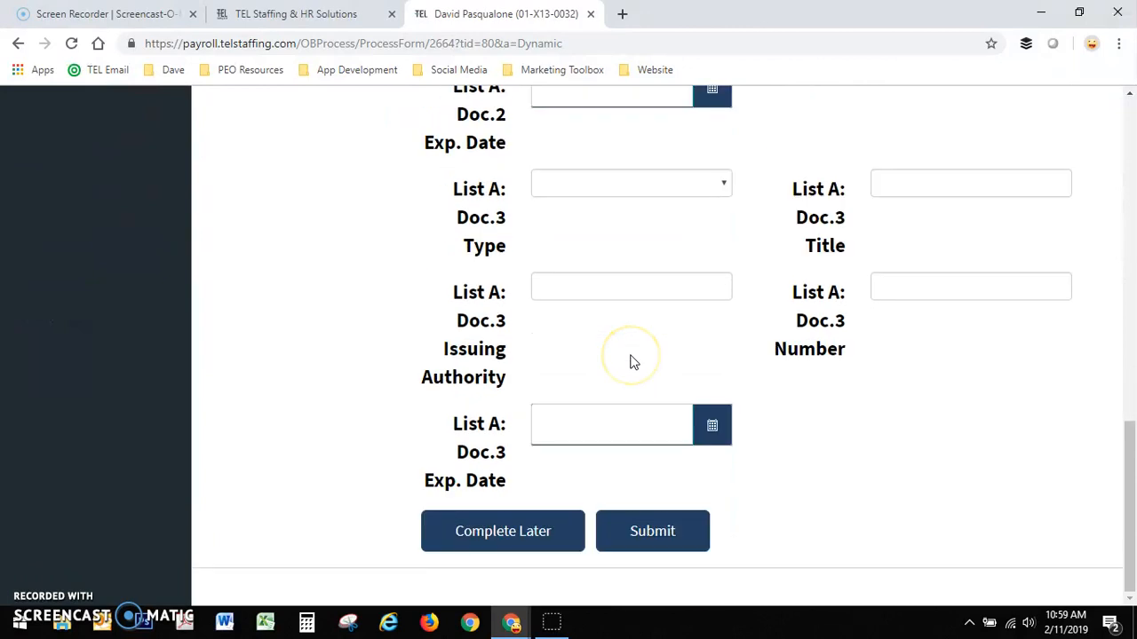
pyautogui.click(691, 539)
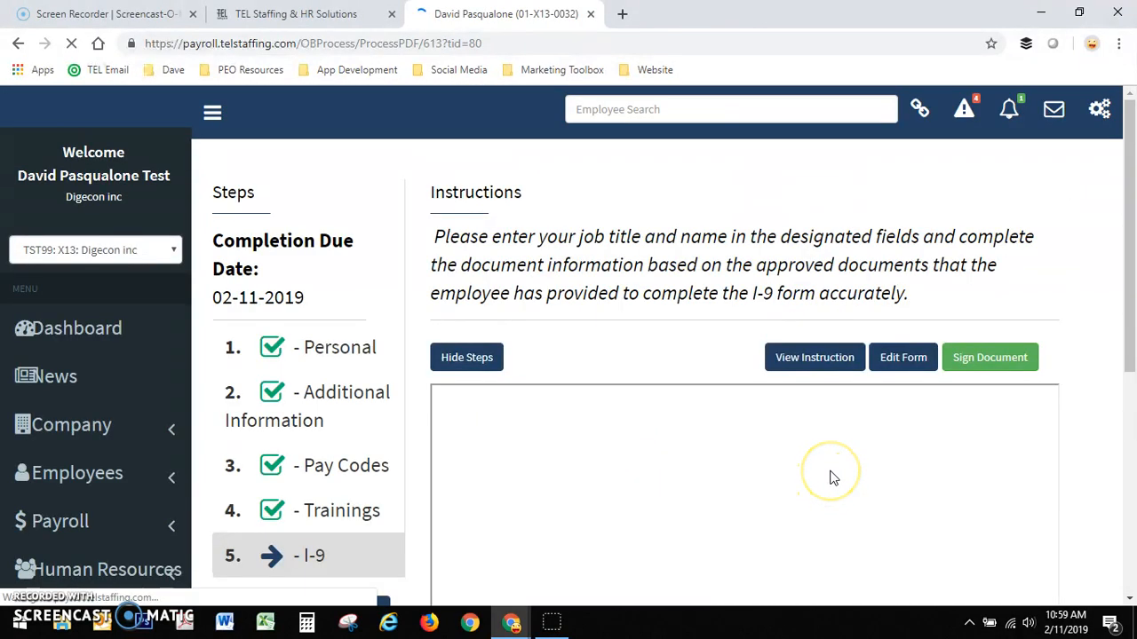
# - Review the generated USCIS Form I-9, checking the employee section, the employer section and the lists of acceptable documents
pyautogui.scroll(-1, 607, 346)
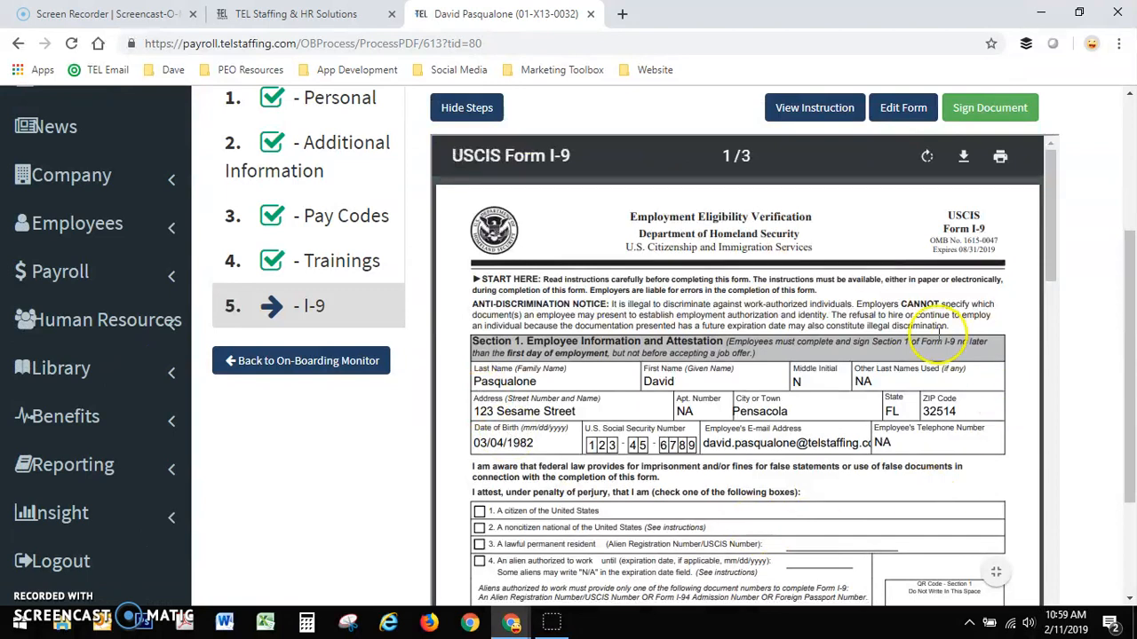
pyautogui.scroll(-2, 764, 369)
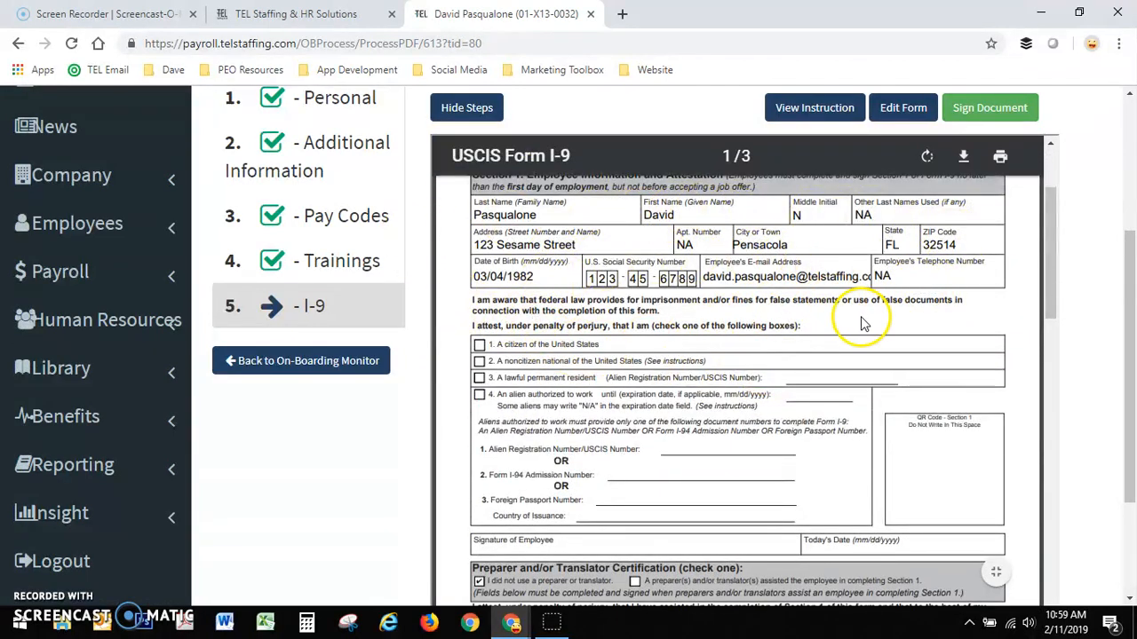
pyautogui.scroll(-4, 861, 324)
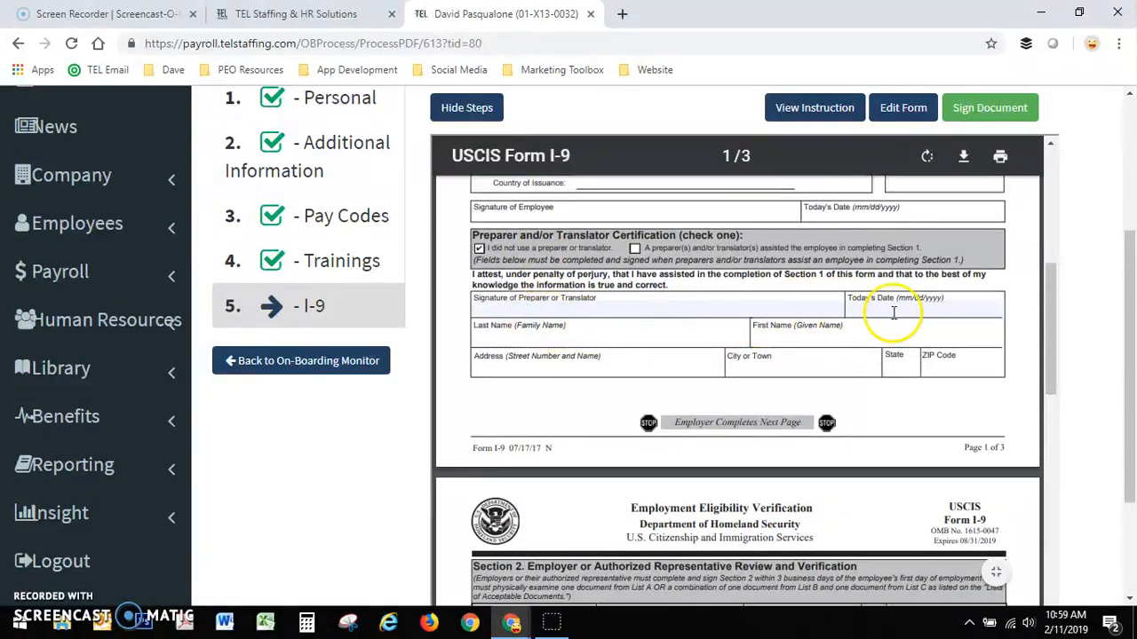
pyautogui.scroll(-3, 762, 298)
pyautogui.scroll(-6, 764, 298)
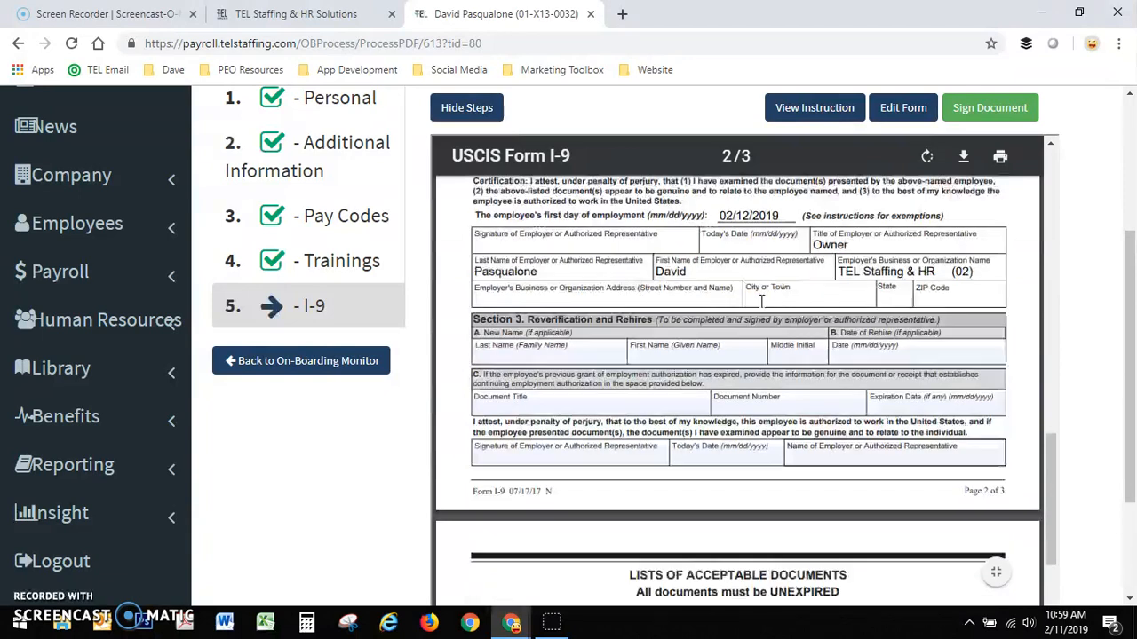
pyautogui.scroll(-3, 761, 300)
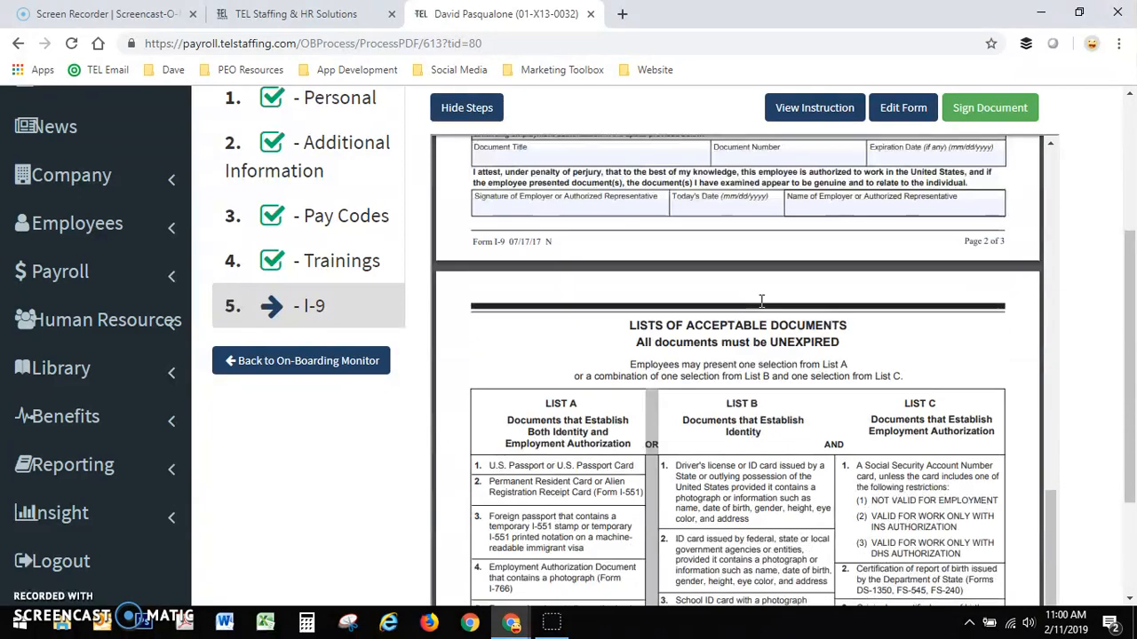
pyautogui.scroll(3, 761, 300)
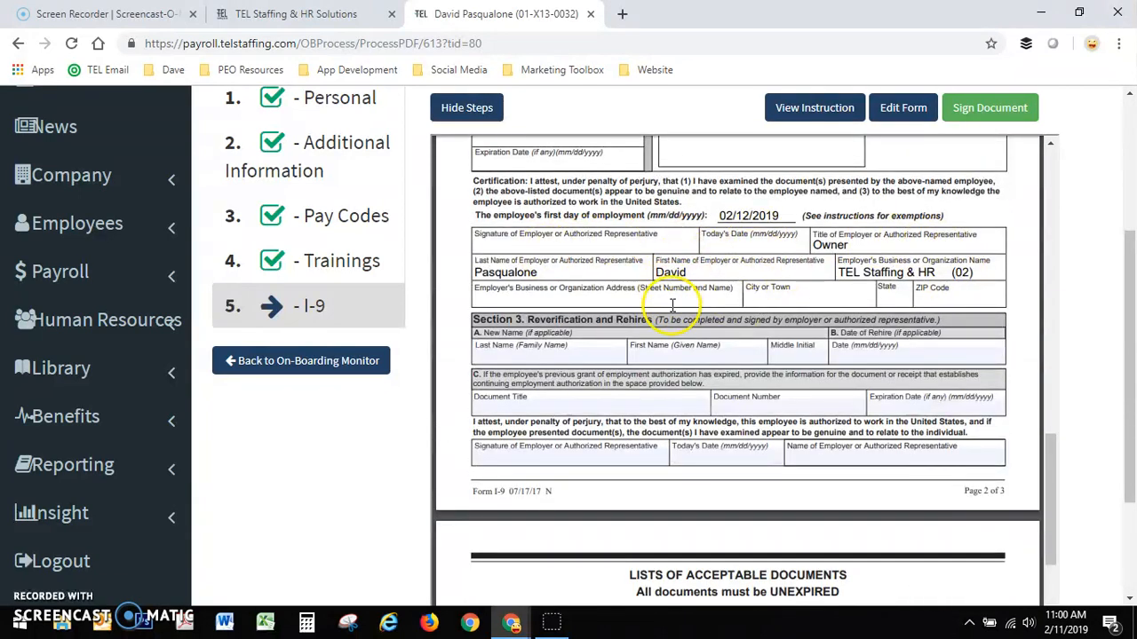
pyautogui.scroll(-8, 746, 382)
pyautogui.scroll(2, 761, 388)
pyautogui.scroll(-6, 761, 388)
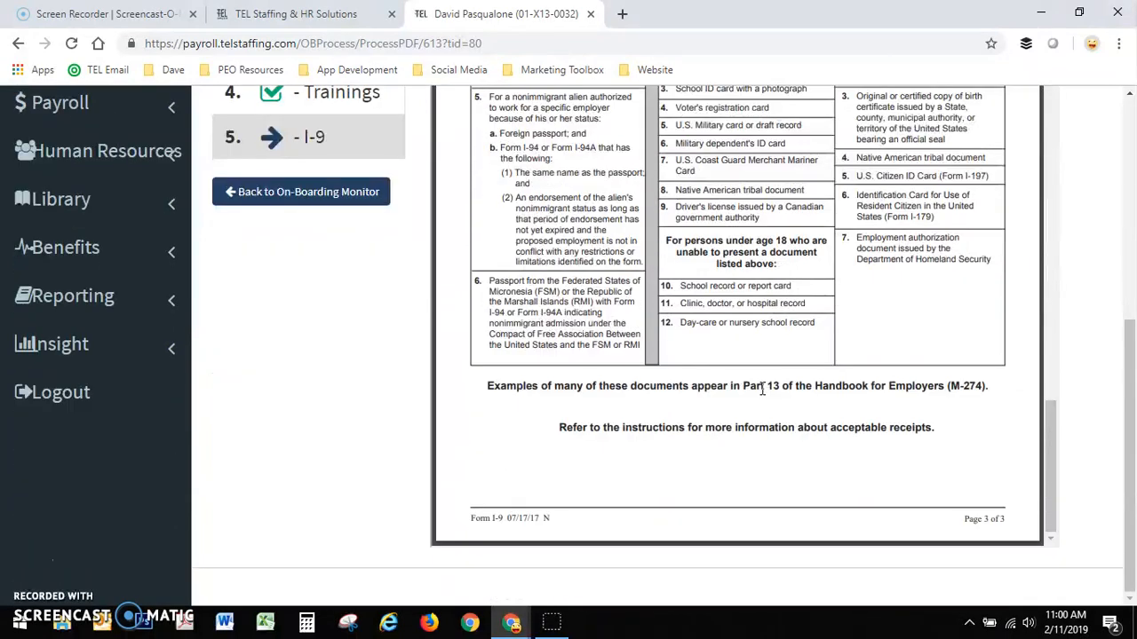
pyautogui.scroll(20, 761, 389)
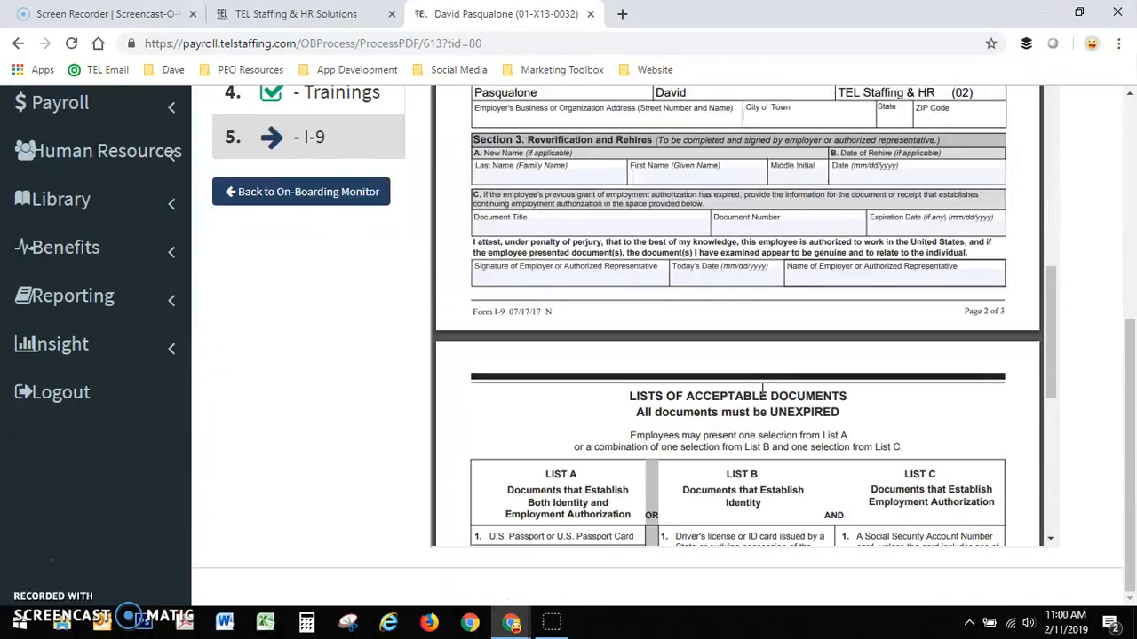
pyautogui.scroll(4, 761, 389)
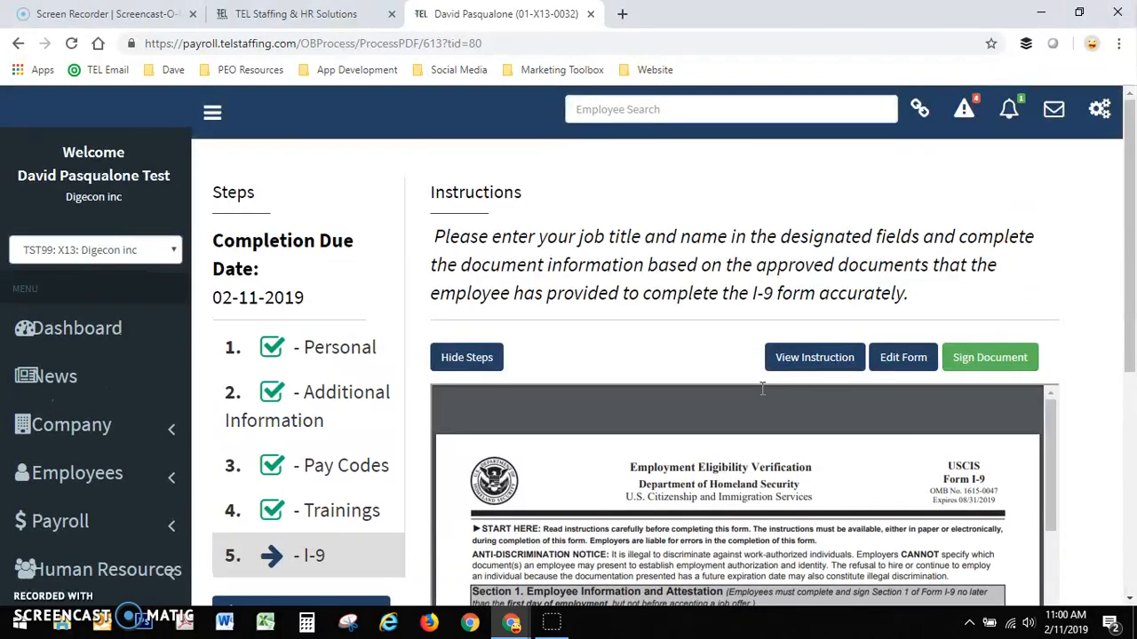
# - Sign the I-9 document electronically, verifying it with the employer's user ID and account password
pyautogui.click(989, 360)
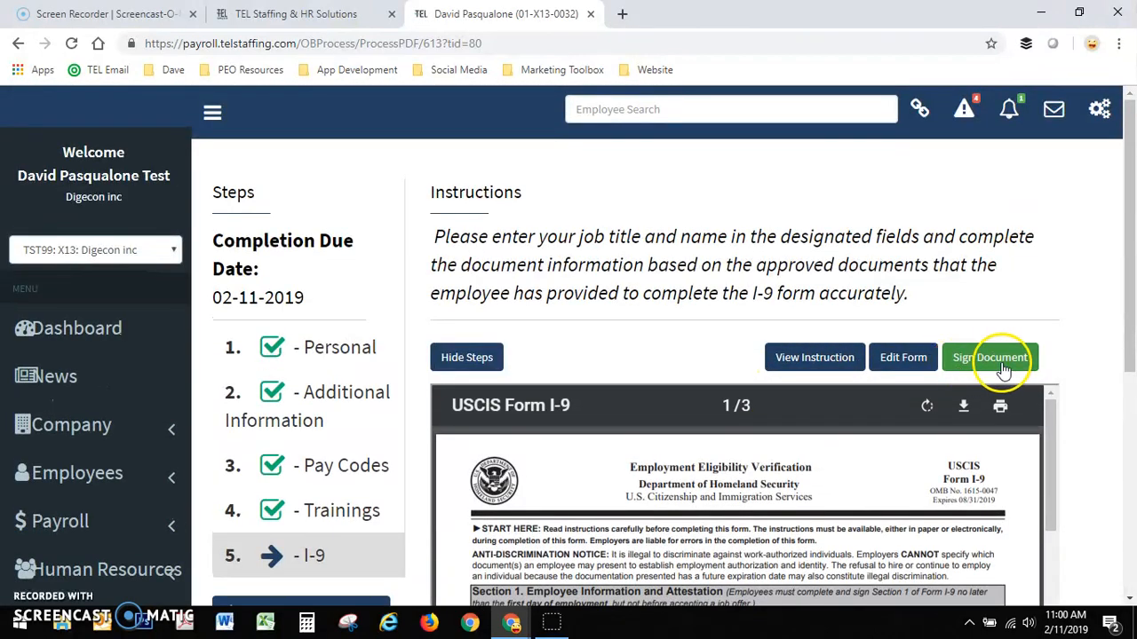
pyautogui.scroll(-2, 805, 449)
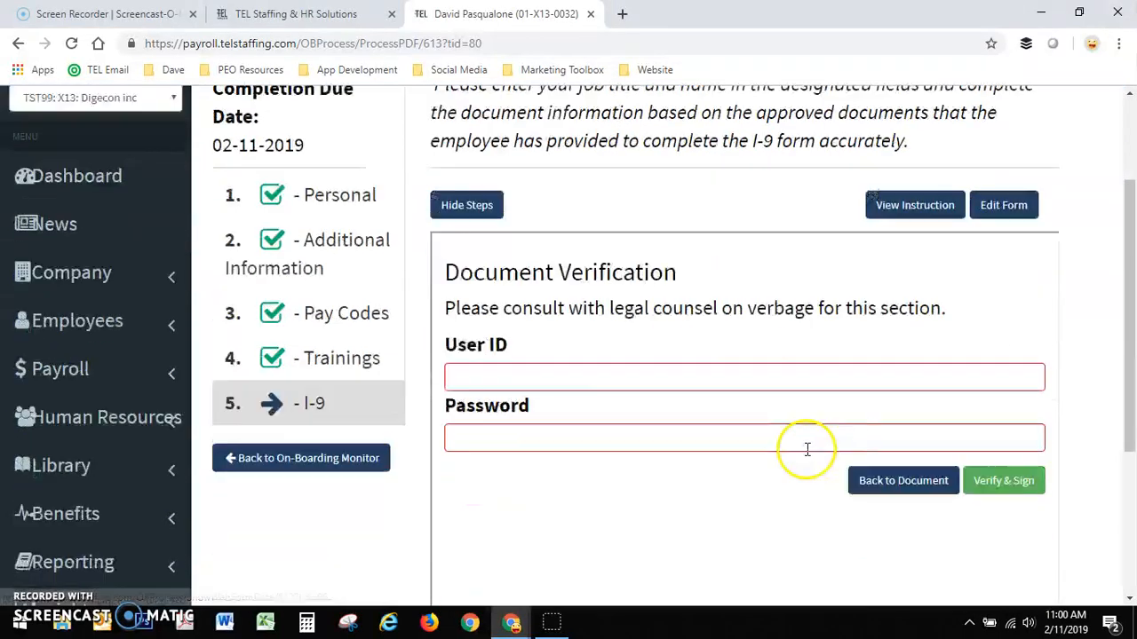
pyautogui.click(502, 362)
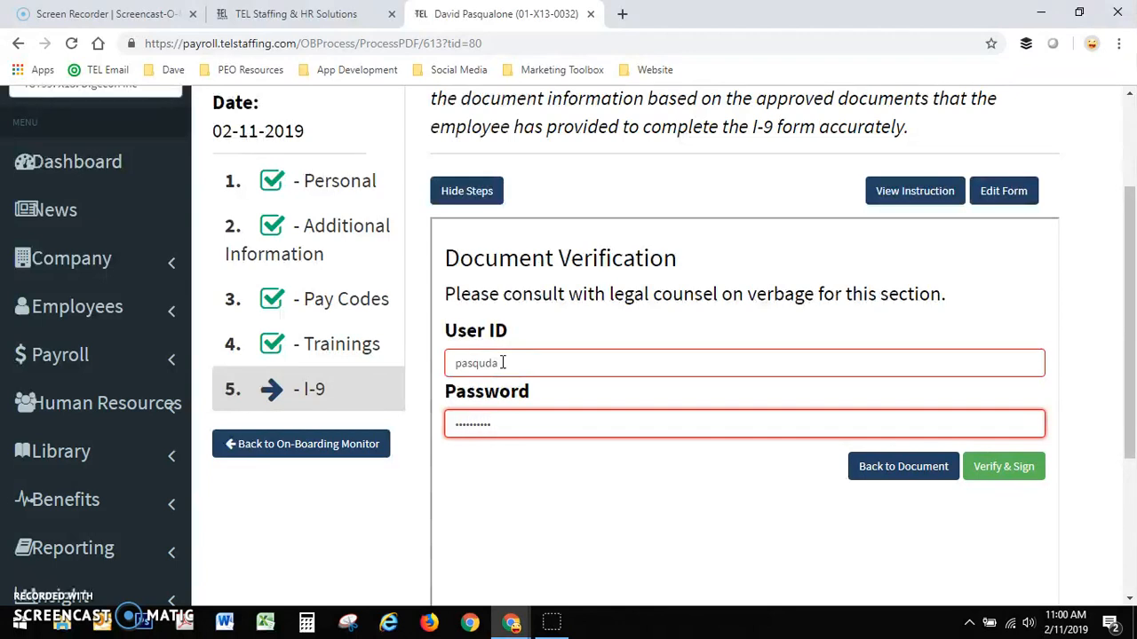
pyautogui.click(1013, 469)
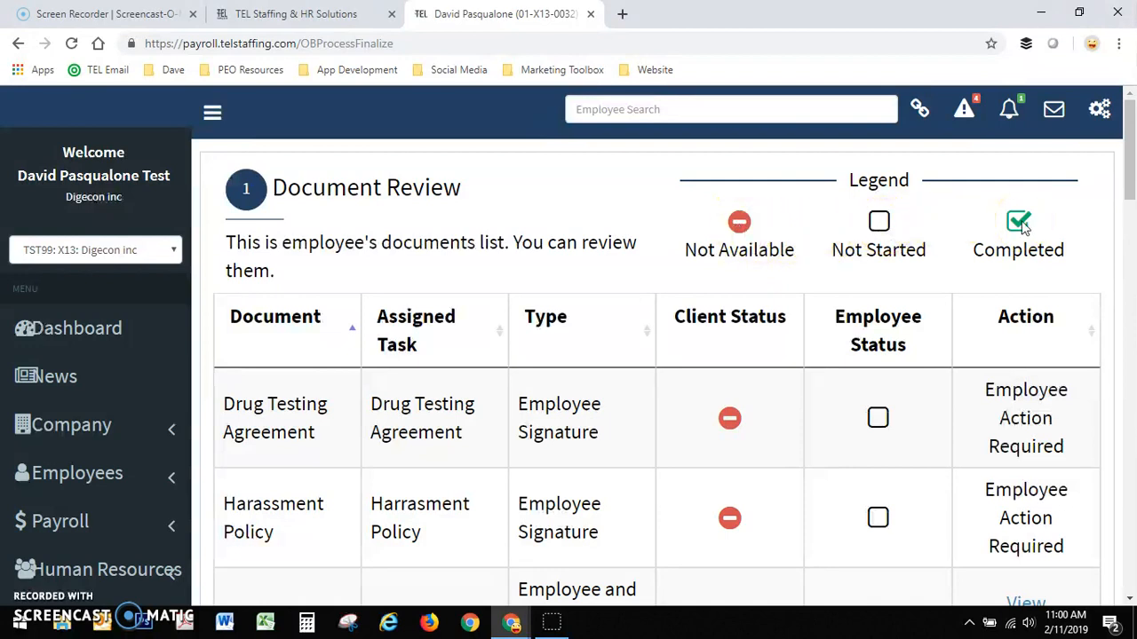
# - Examine the Document Review list, comparing the client and employee status of each onboarding document against the legend
pyautogui.scroll(-6, 807, 432)
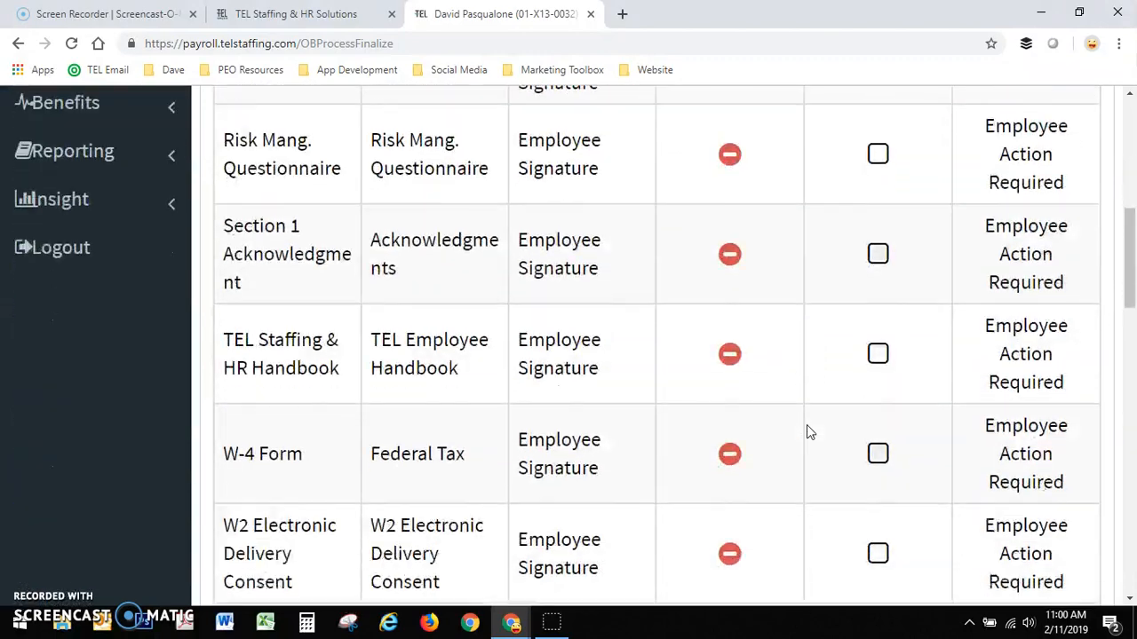
pyautogui.scroll(-8, 807, 424)
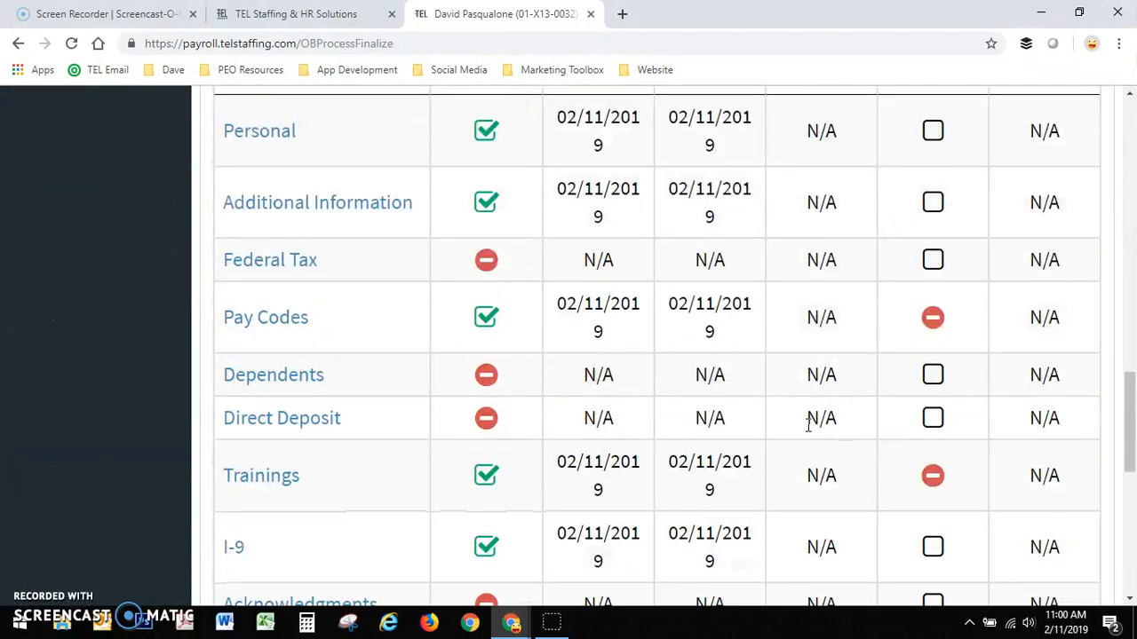
pyautogui.scroll(-6, 807, 425)
pyautogui.scroll(5, 806, 425)
pyautogui.scroll(9, 806, 432)
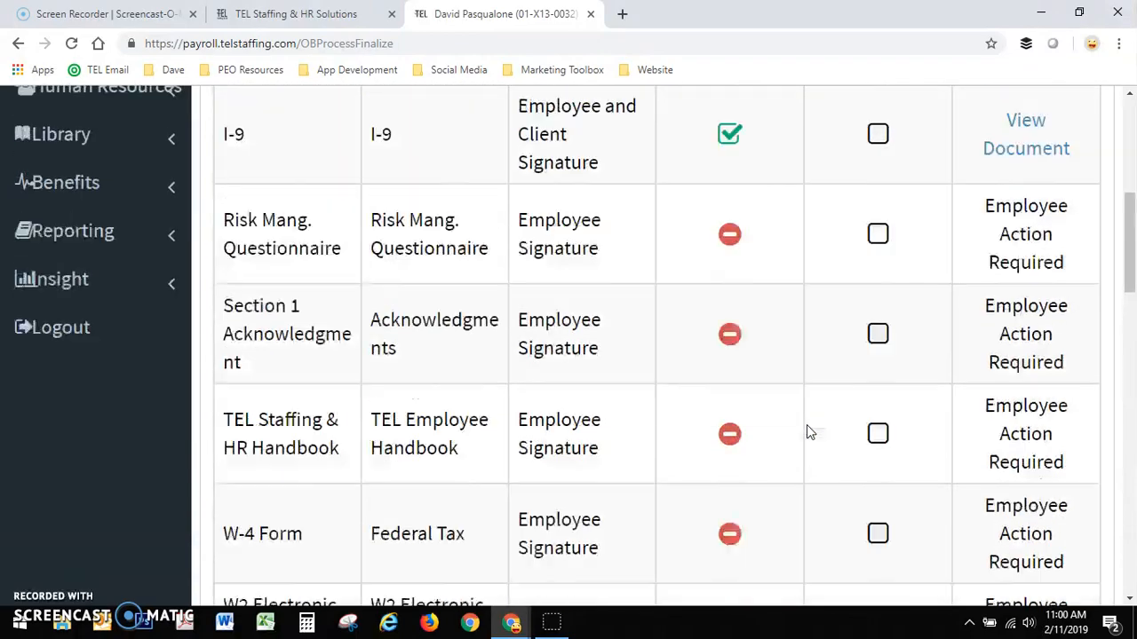
pyautogui.scroll(5, 806, 424)
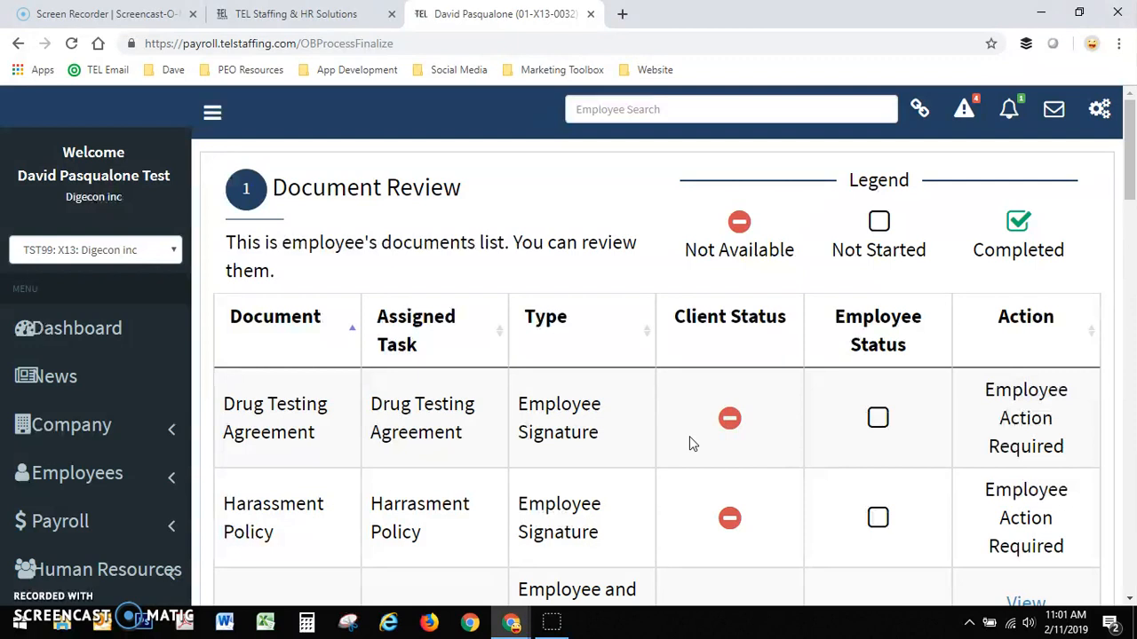
pyautogui.scroll(-1, 672, 412)
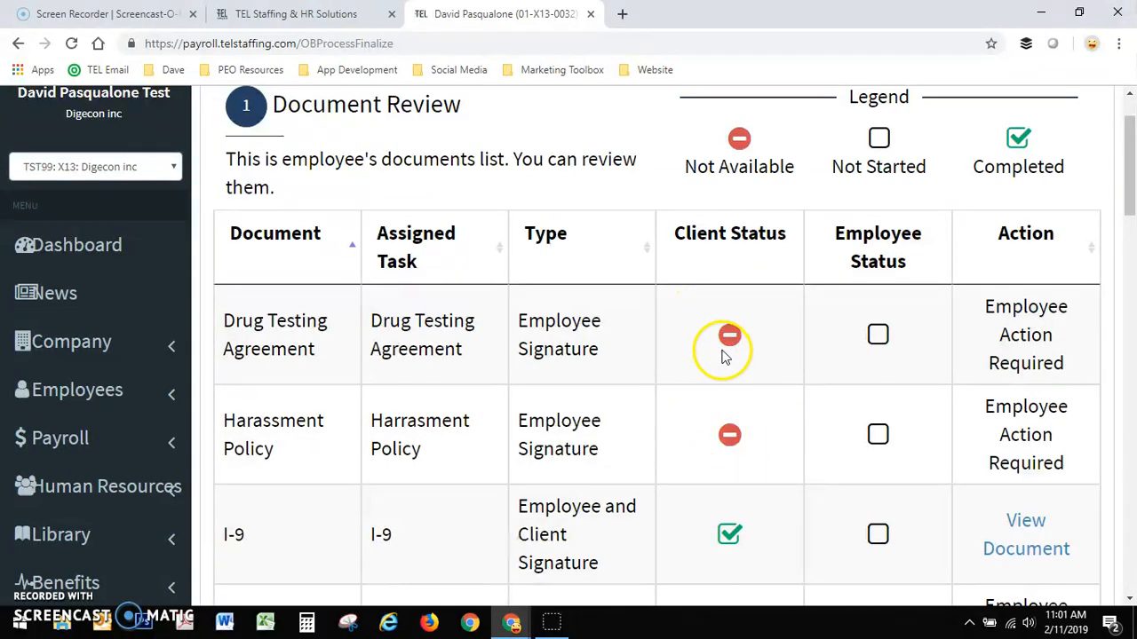
pyautogui.scroll(-4, 759, 333)
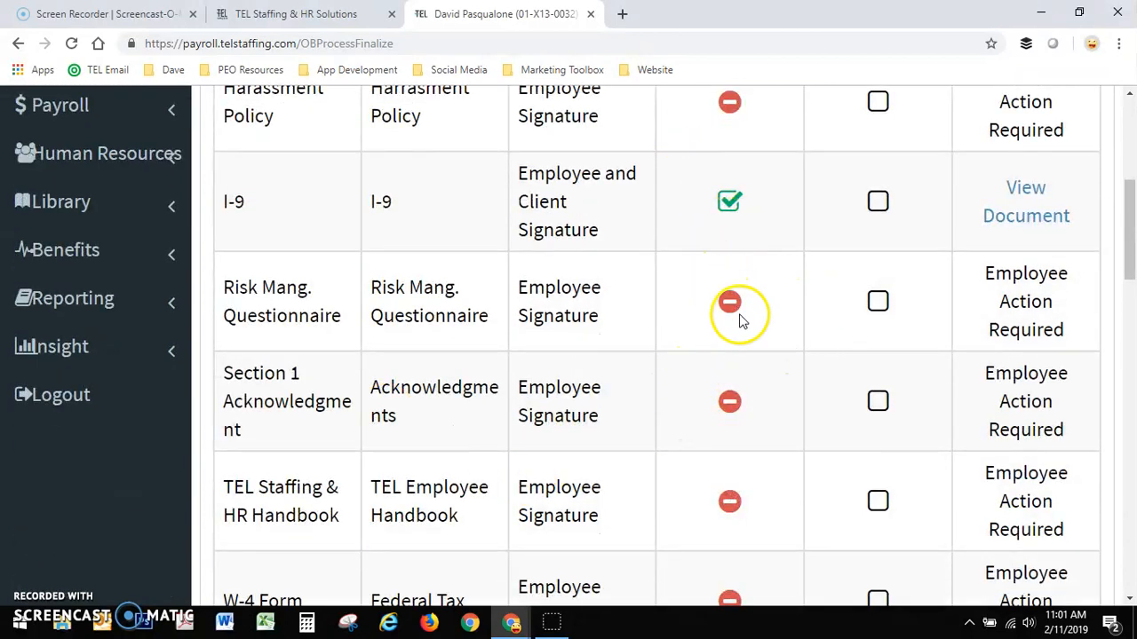
pyautogui.scroll(4, 739, 533)
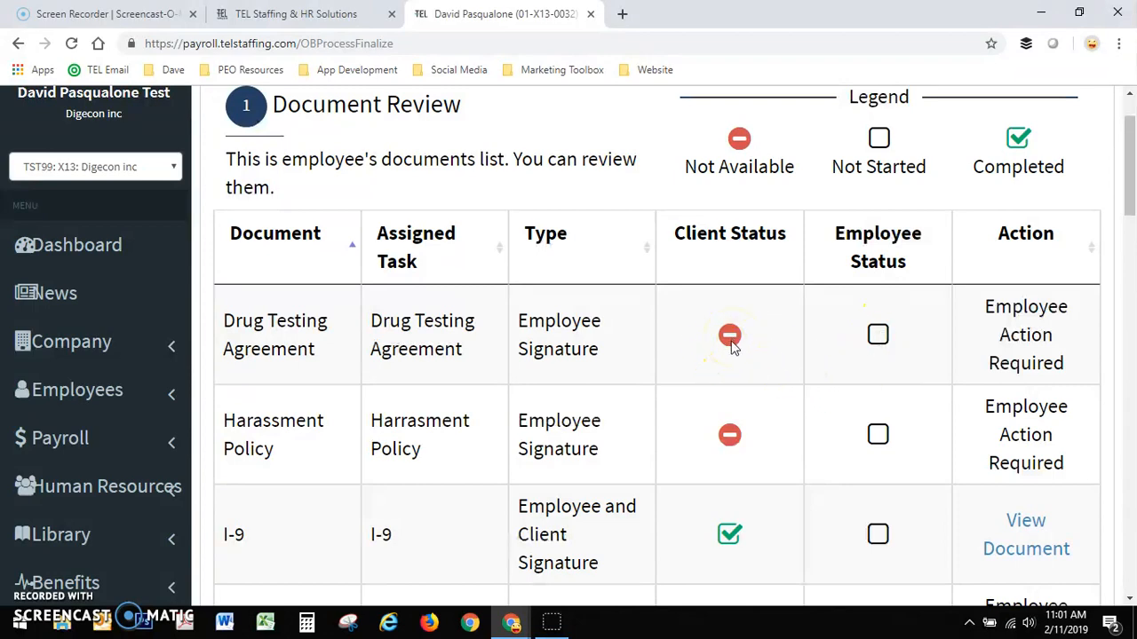
# - Examine the Task Review list for each task's client and employee status, and read the Agreement for Electronic Signature section
pyautogui.scroll(-9, 730, 344)
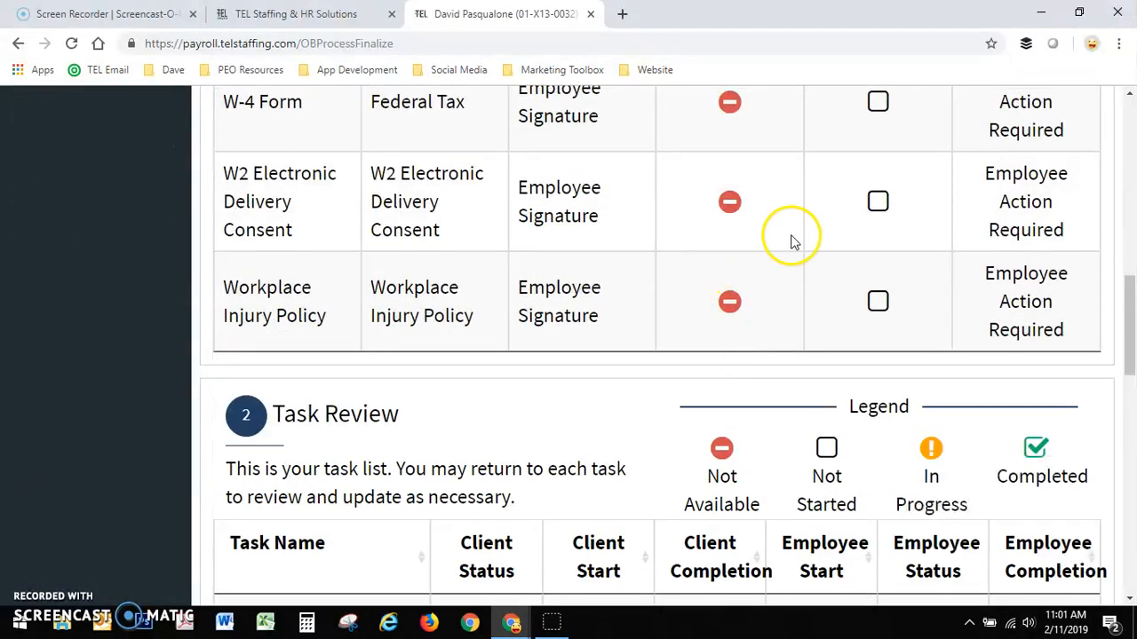
pyautogui.scroll(-4, 790, 287)
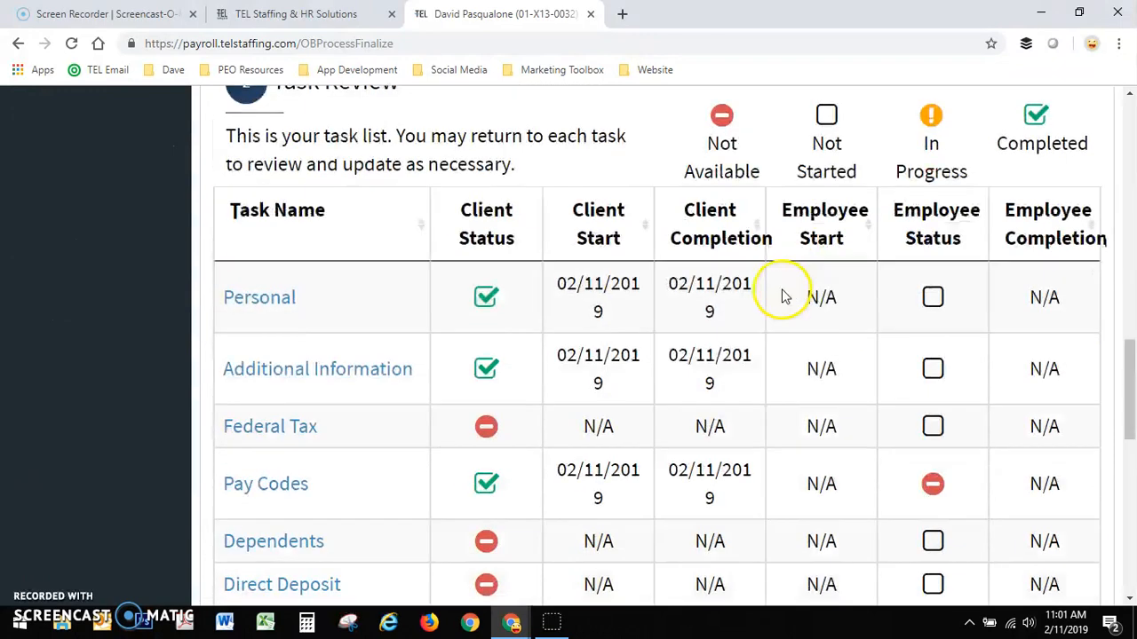
pyautogui.scroll(-7, 826, 271)
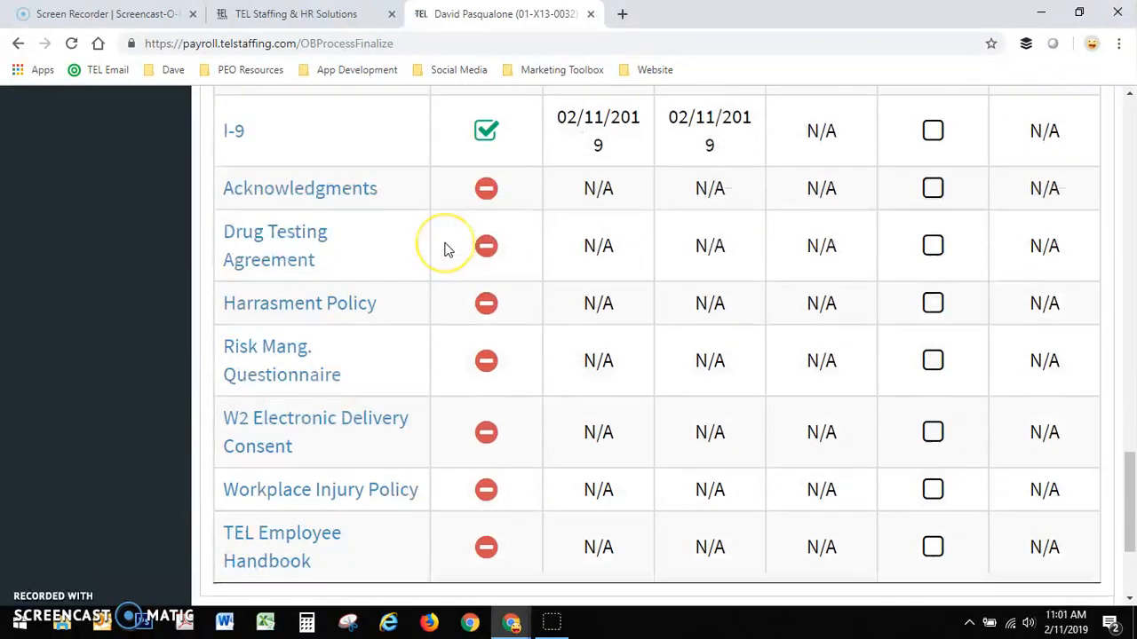
pyautogui.scroll(-3, 446, 249)
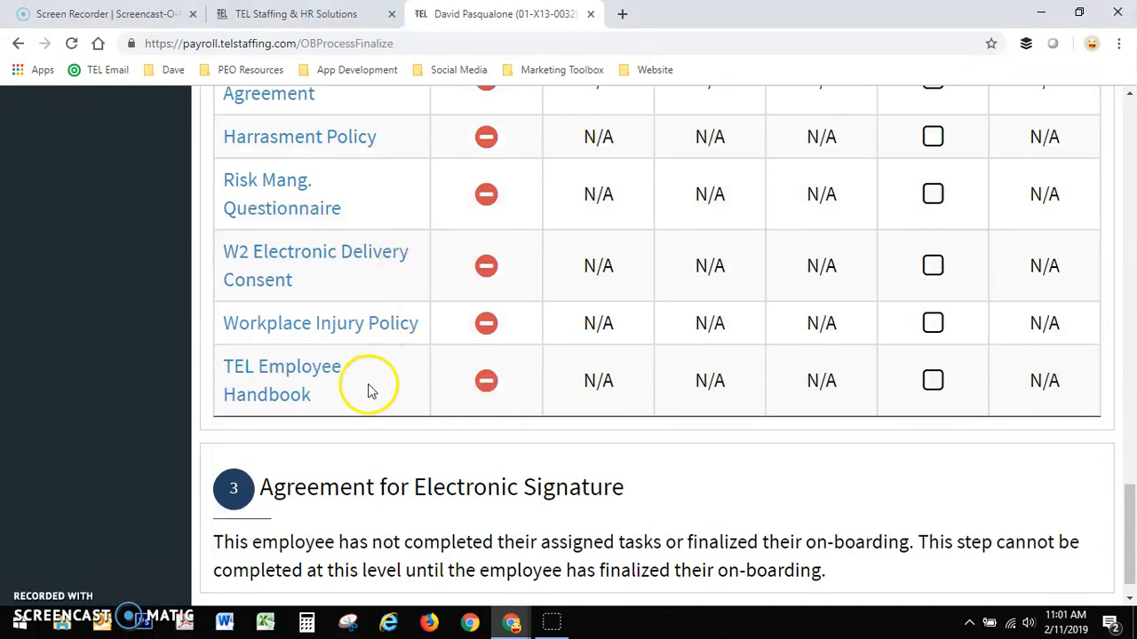
pyautogui.scroll(2, 357, 368)
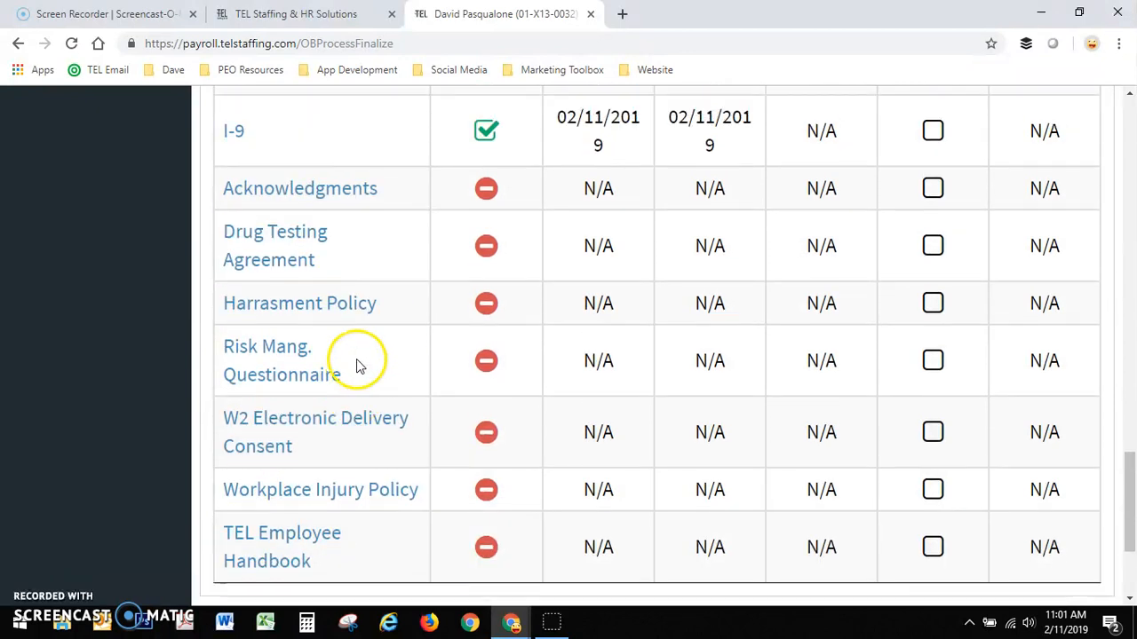
pyautogui.scroll(1, 357, 364)
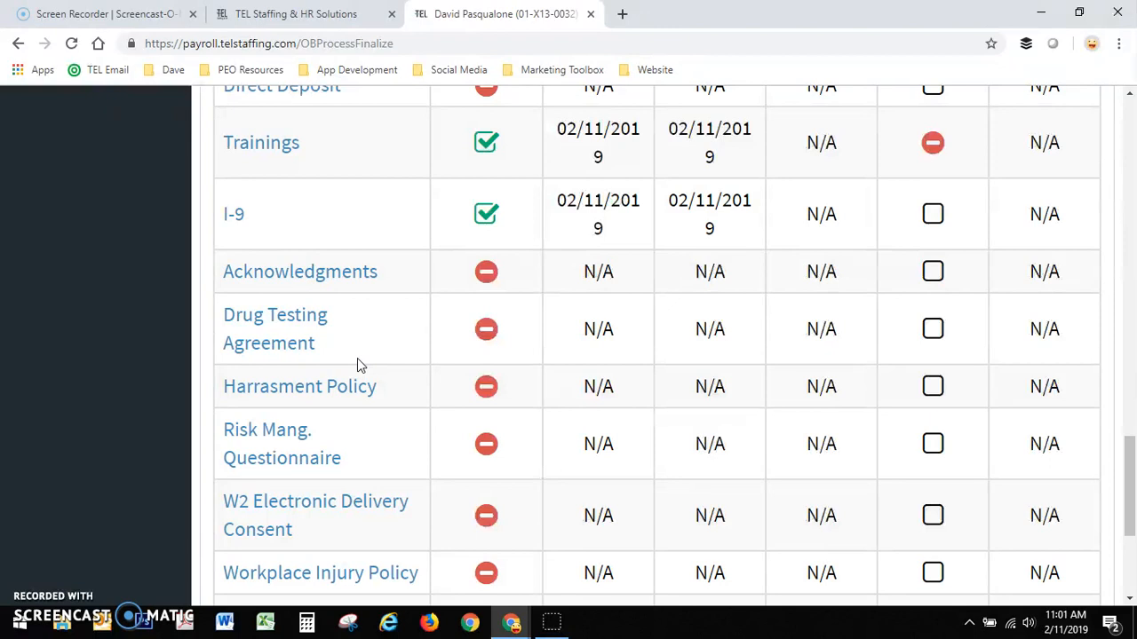
pyautogui.scroll(1, 570, 404)
pyautogui.scroll(5, 647, 400)
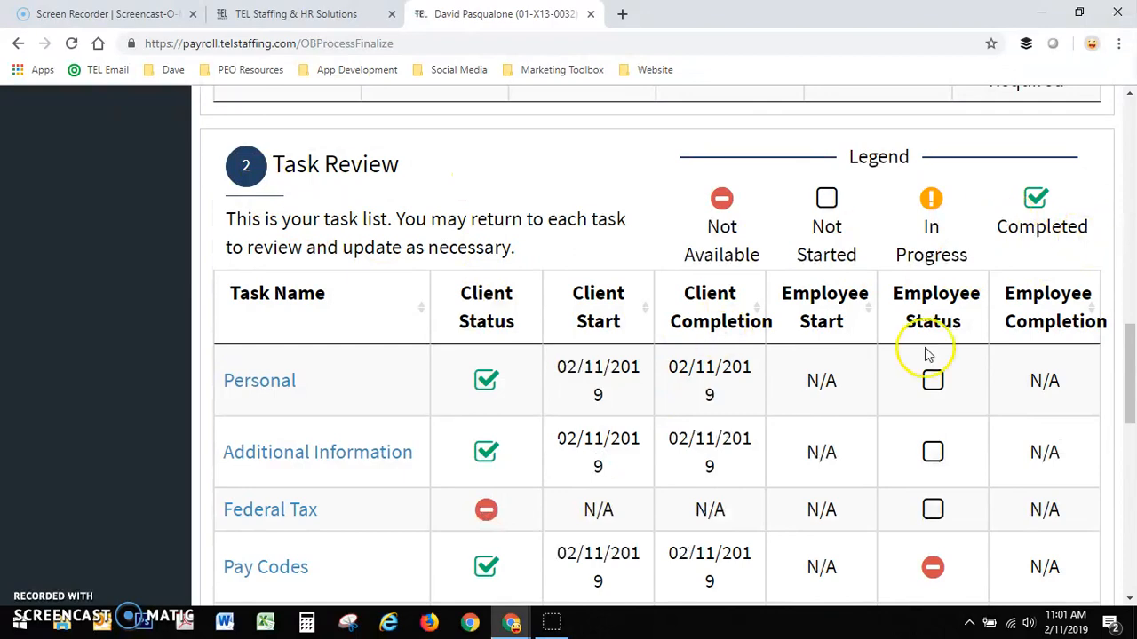
pyautogui.scroll(10, 444, 296)
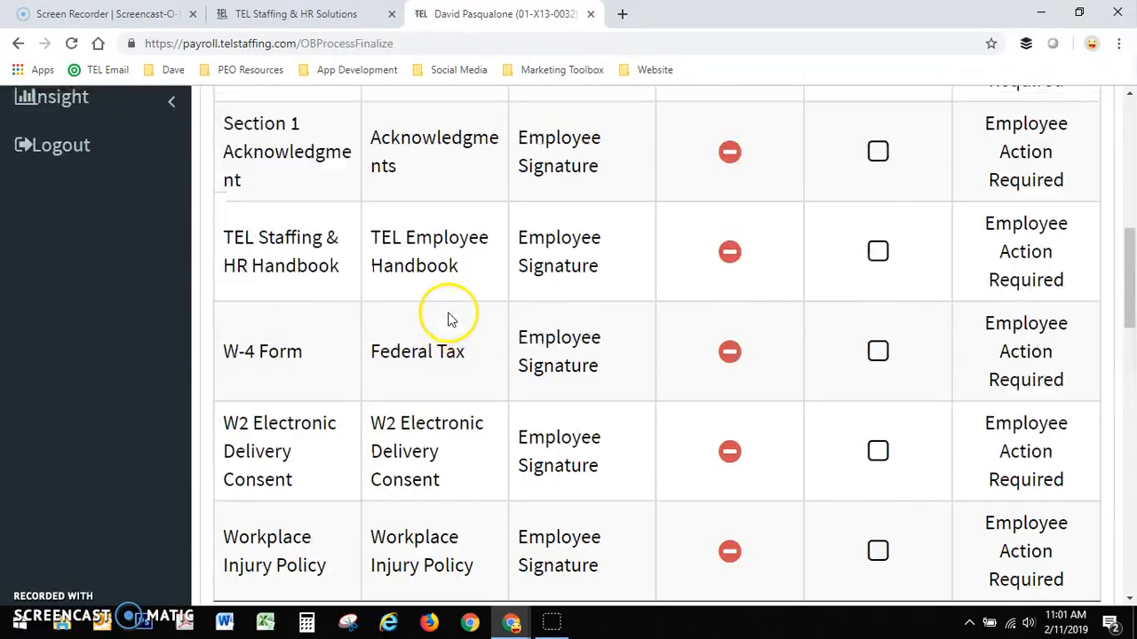
pyautogui.scroll(3, 325, 236)
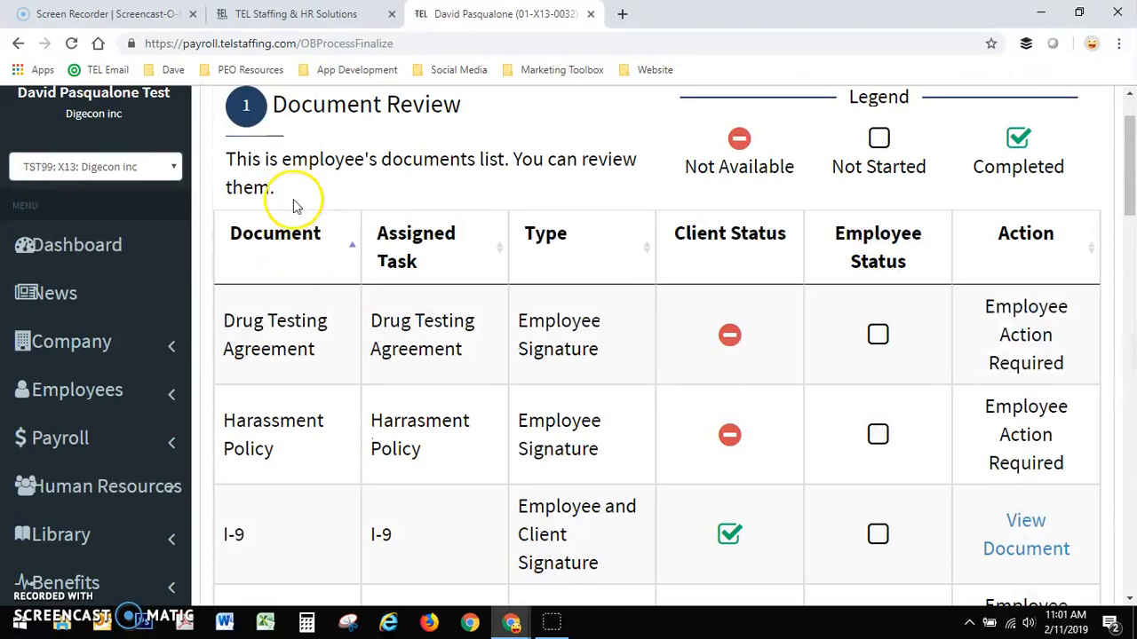
pyautogui.scroll(1, 349, 259)
pyautogui.scroll(-8, 360, 284)
pyautogui.scroll(-10, 359, 284)
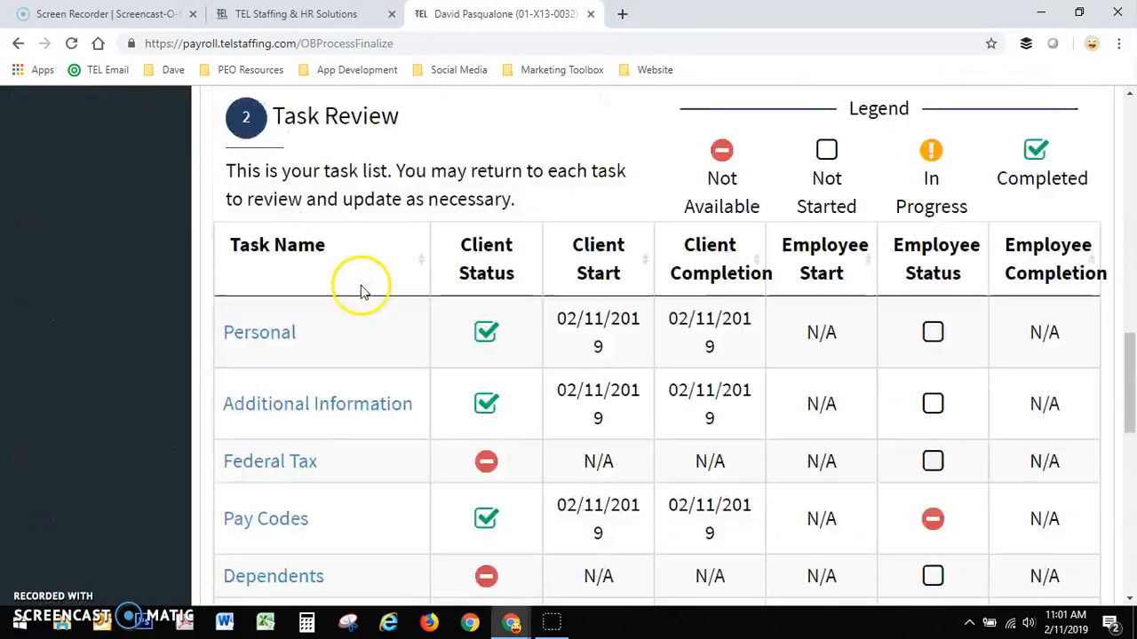
pyautogui.scroll(-1, 399, 364)
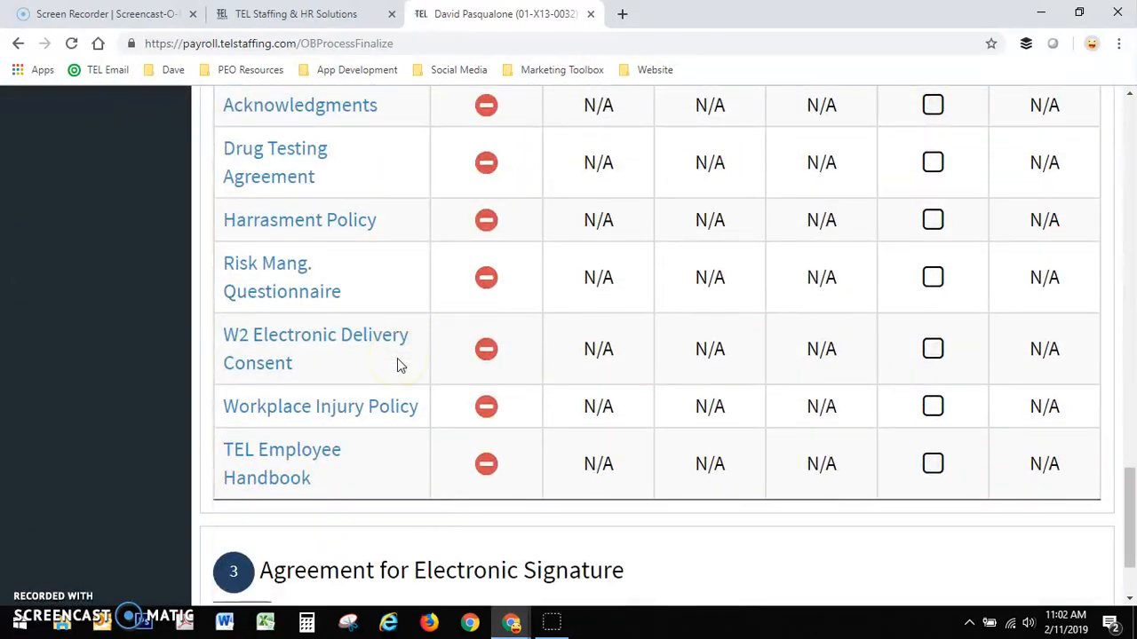
# - Recheck the Task Review and Document Review lists, comparing client and employee statuses and the actions listed for the onboarding documents
pyautogui.scroll(8, 642, 383)
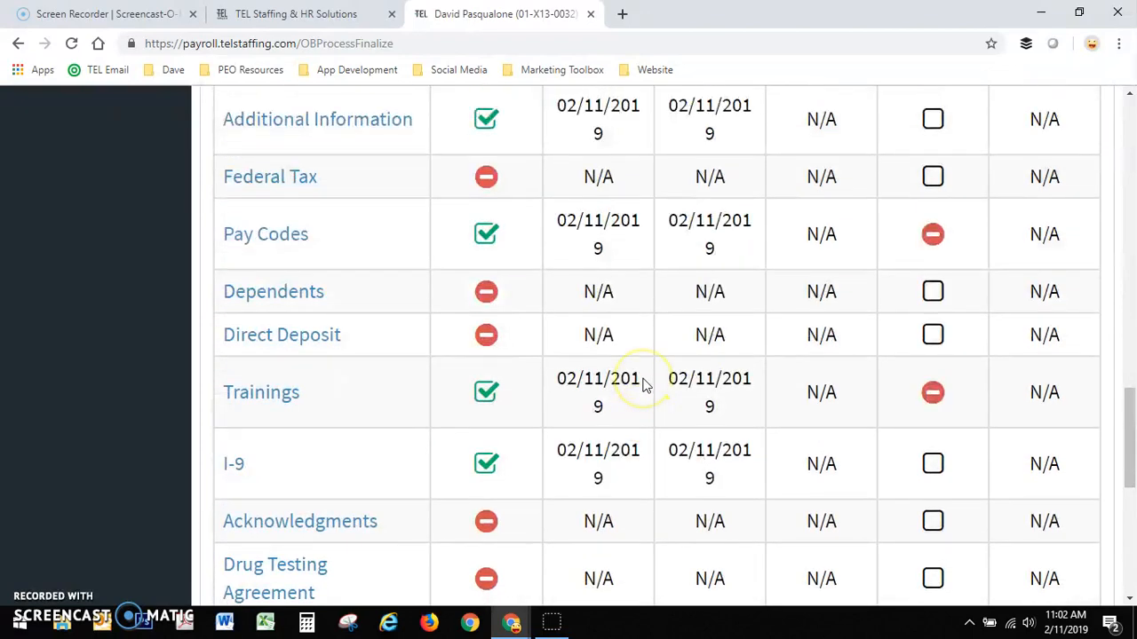
pyautogui.scroll(3, 644, 385)
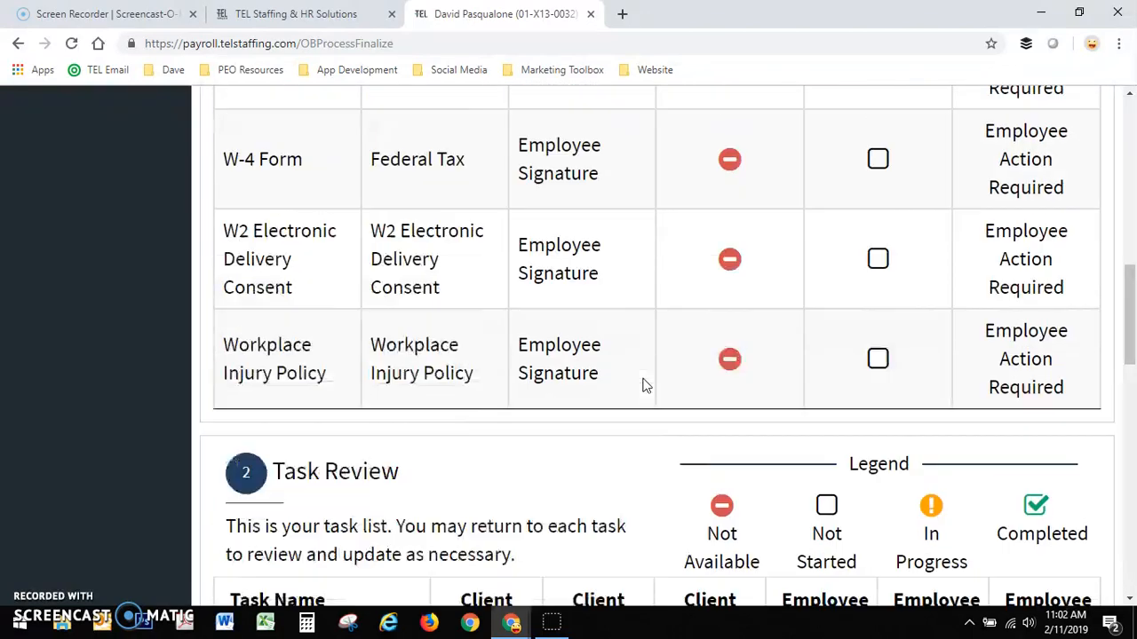
pyautogui.scroll(8, 644, 384)
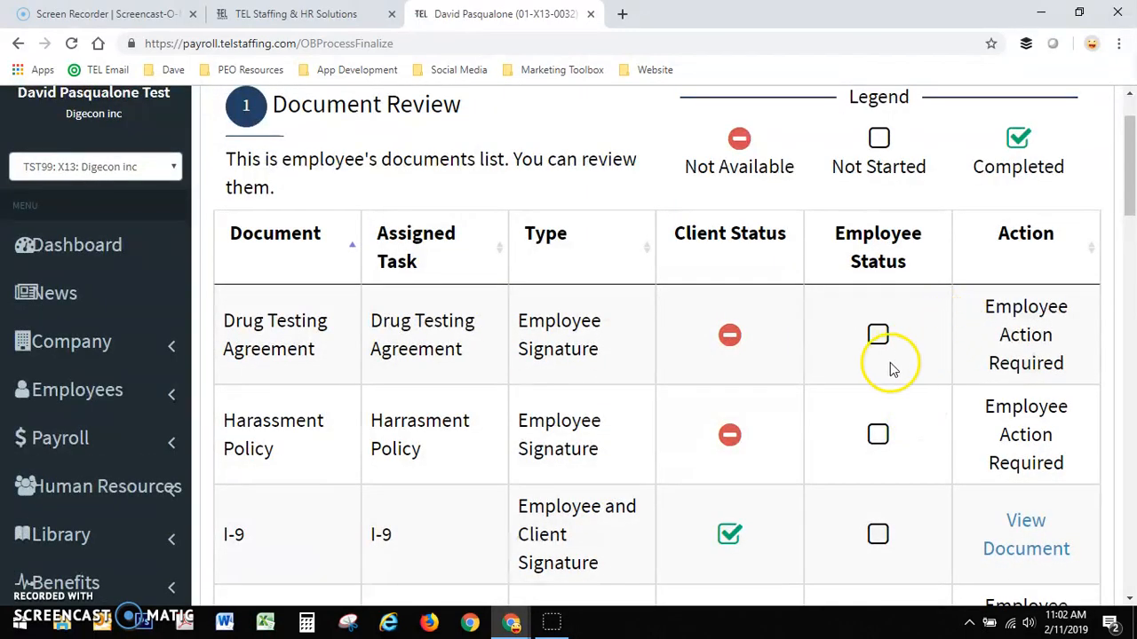
pyautogui.scroll(1, 892, 369)
pyautogui.scroll(-1, 667, 391)
pyautogui.scroll(-5, 667, 391)
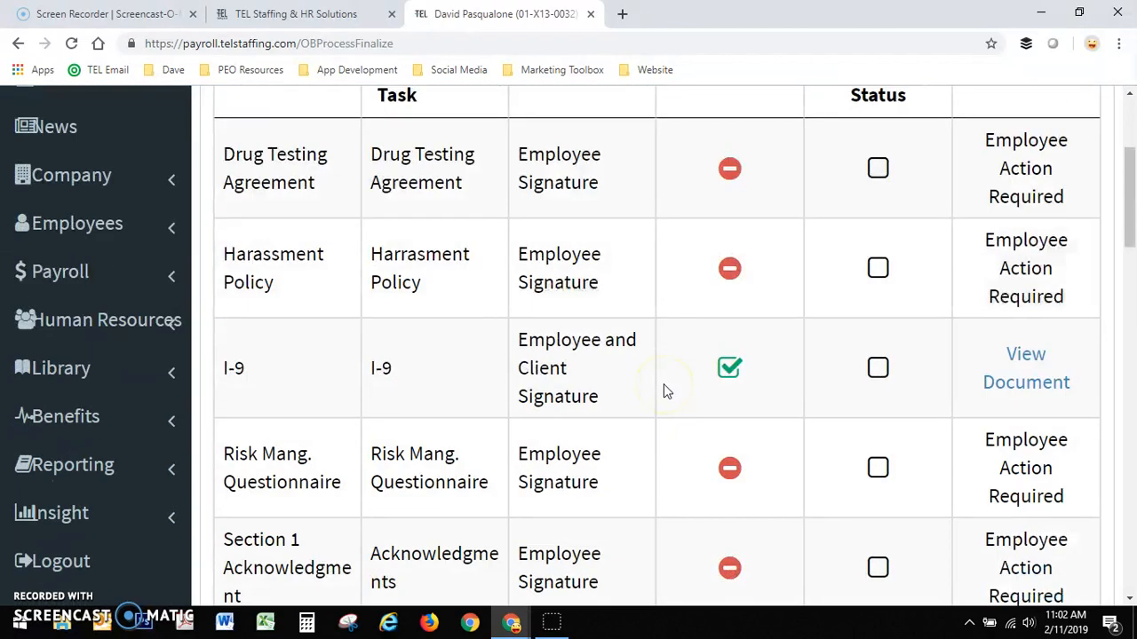
pyautogui.scroll(2, 667, 391)
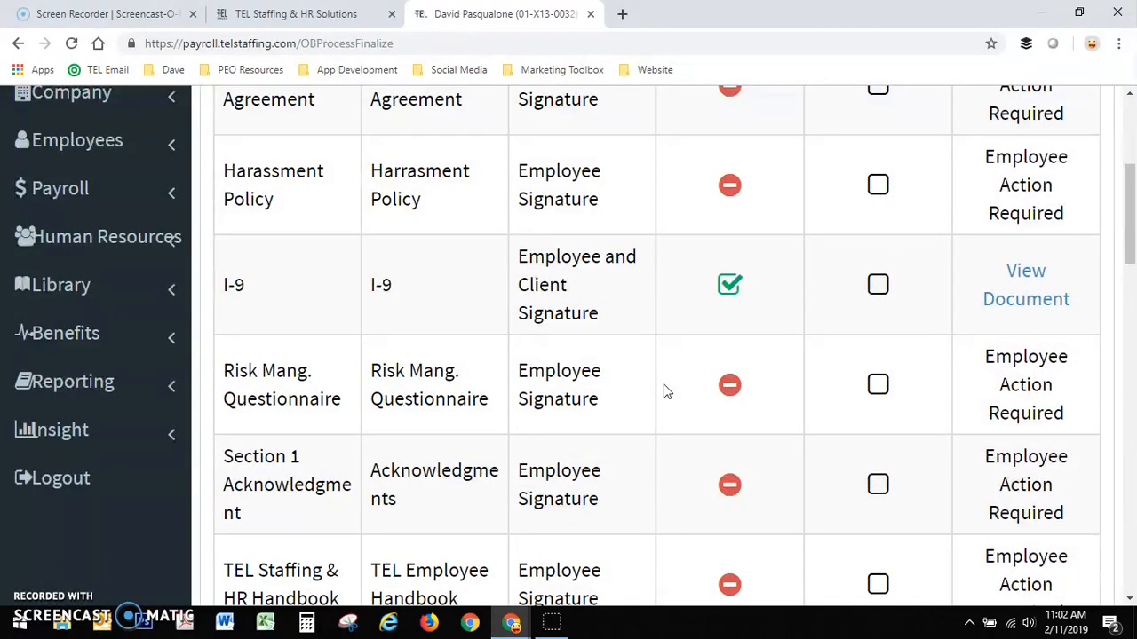
pyautogui.scroll(4, 666, 358)
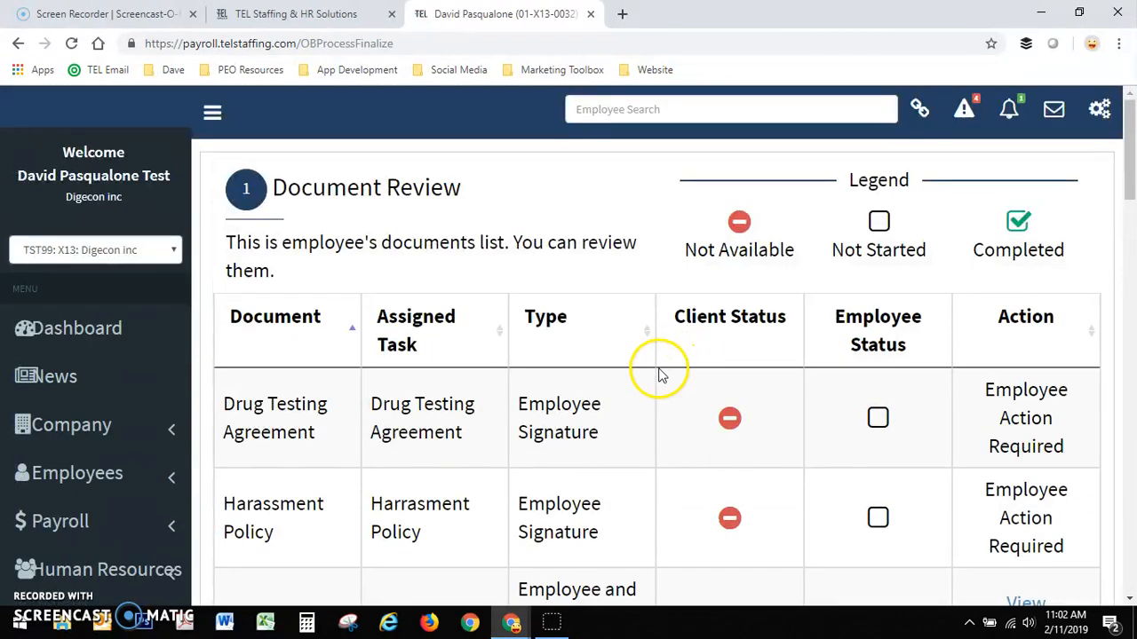
# - Open the employee on-boarding page for adding a new employee
pyautogui.scroll(-1, 451, 411)
pyautogui.click(83, 397)
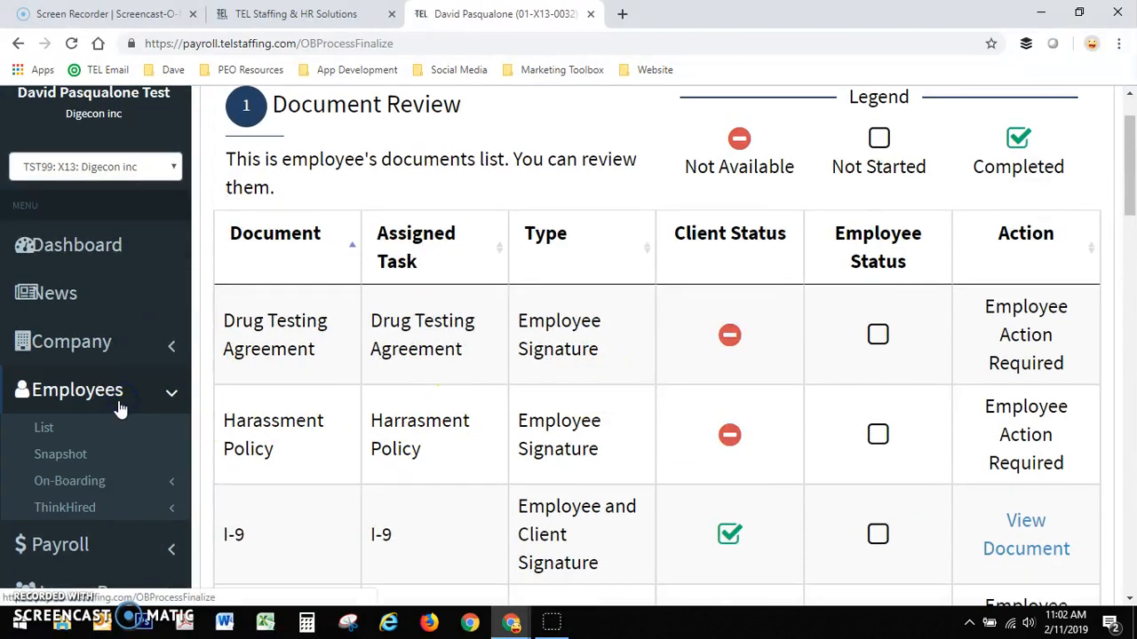
pyautogui.click(103, 482)
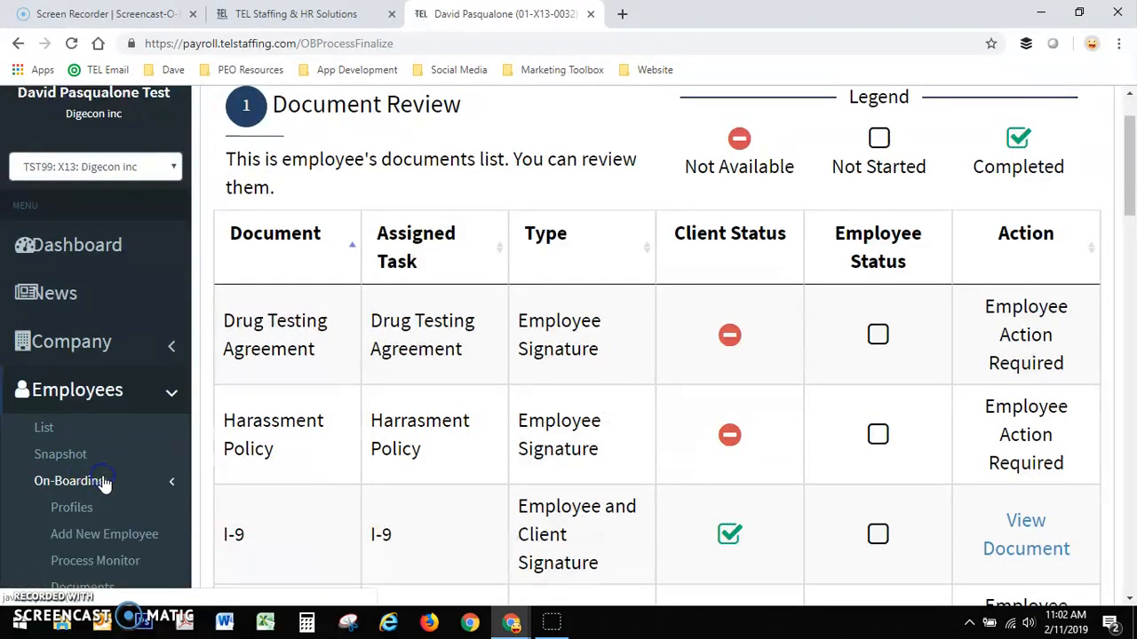
pyautogui.click(119, 534)
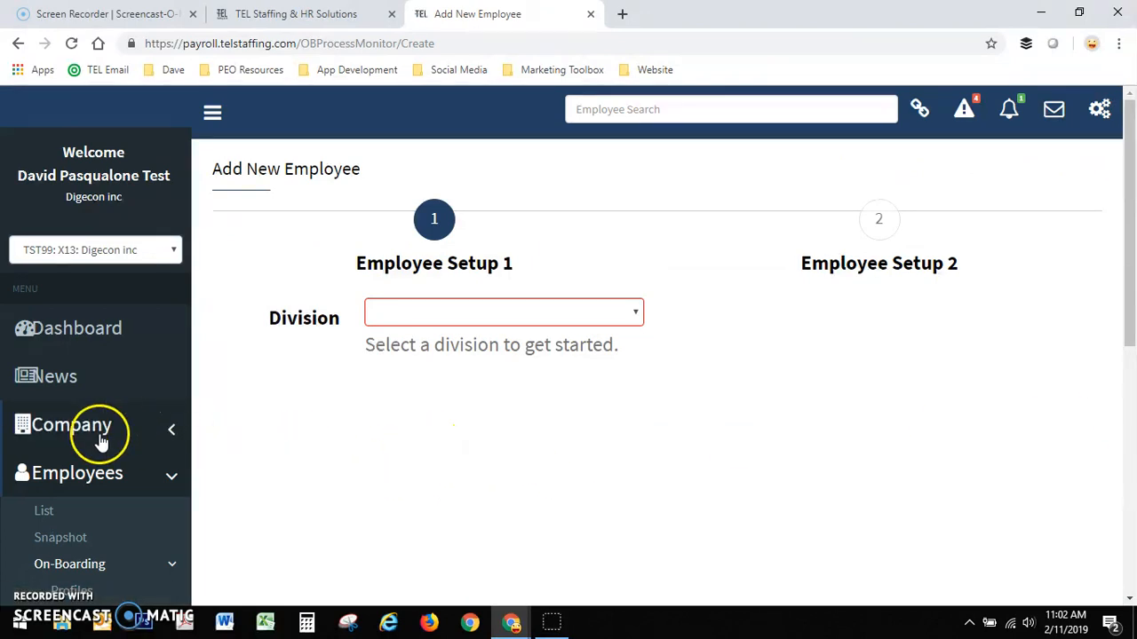
# - Log out of the payroll system and return to the TEL Staffing & HR website's Member Login page
pyautogui.scroll(-5, 96, 430)
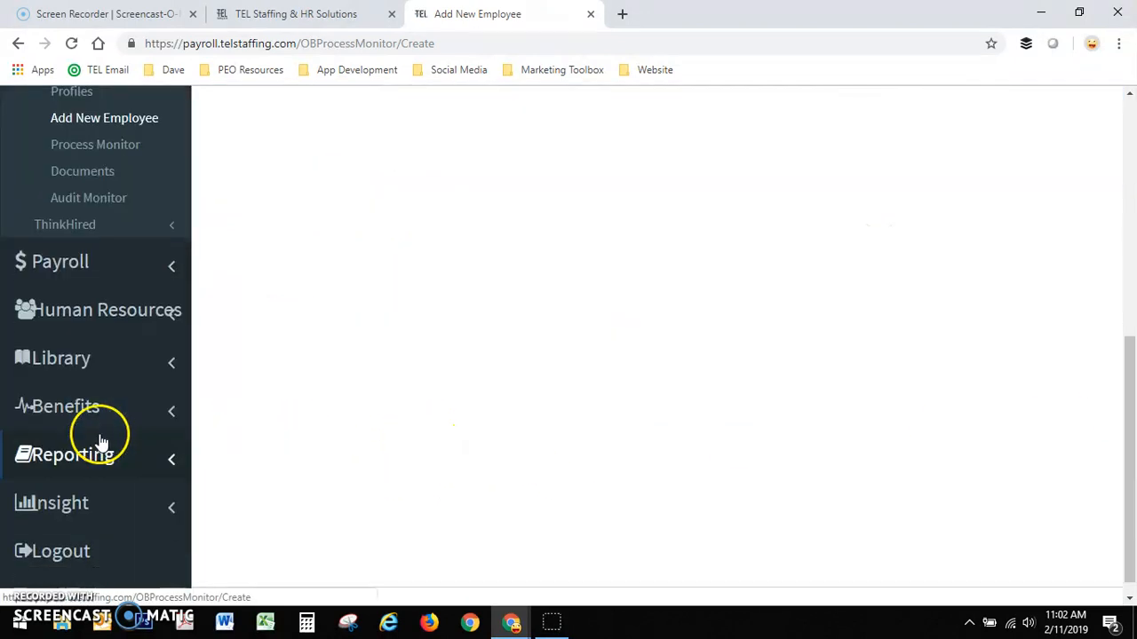
pyautogui.click(62, 535)
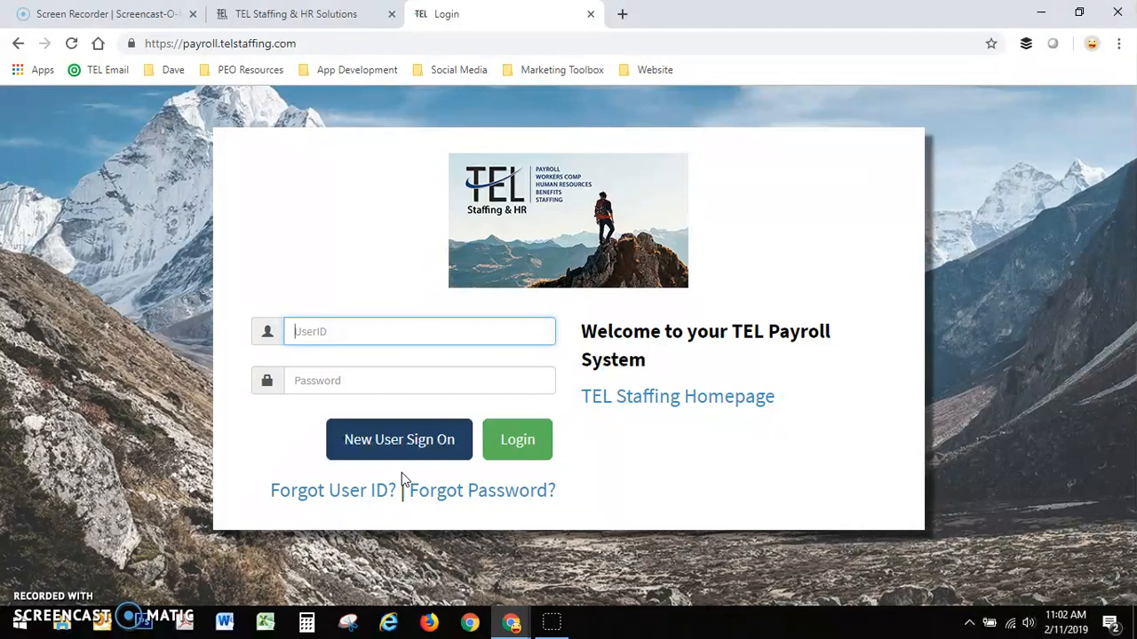
pyautogui.click(407, 422)
pyautogui.click(411, 168)
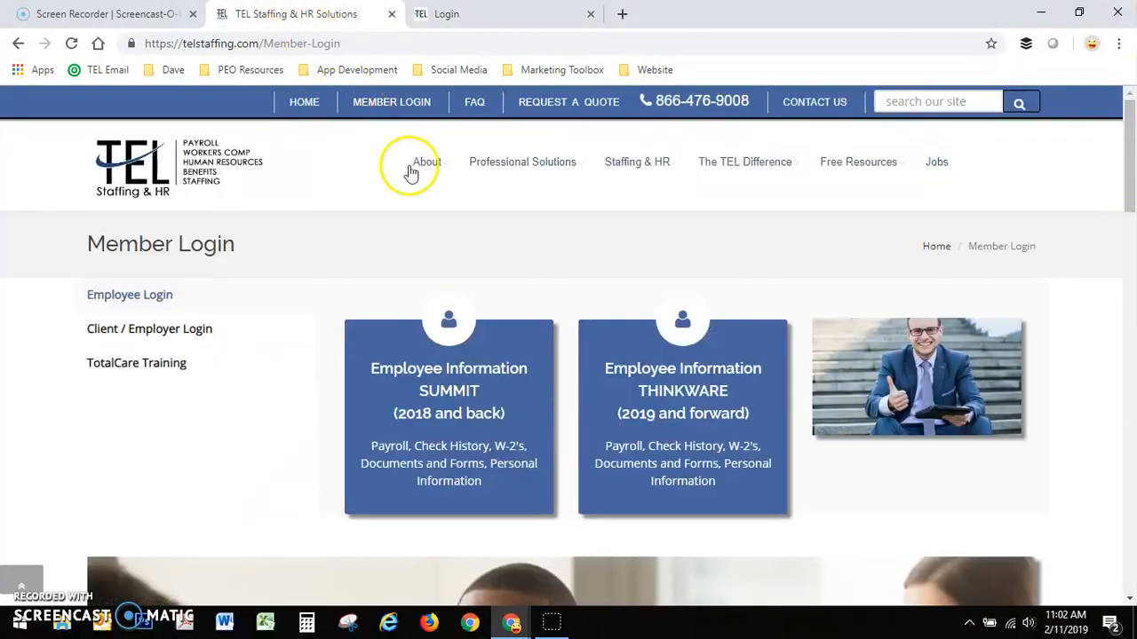
pyautogui.click(694, 116)
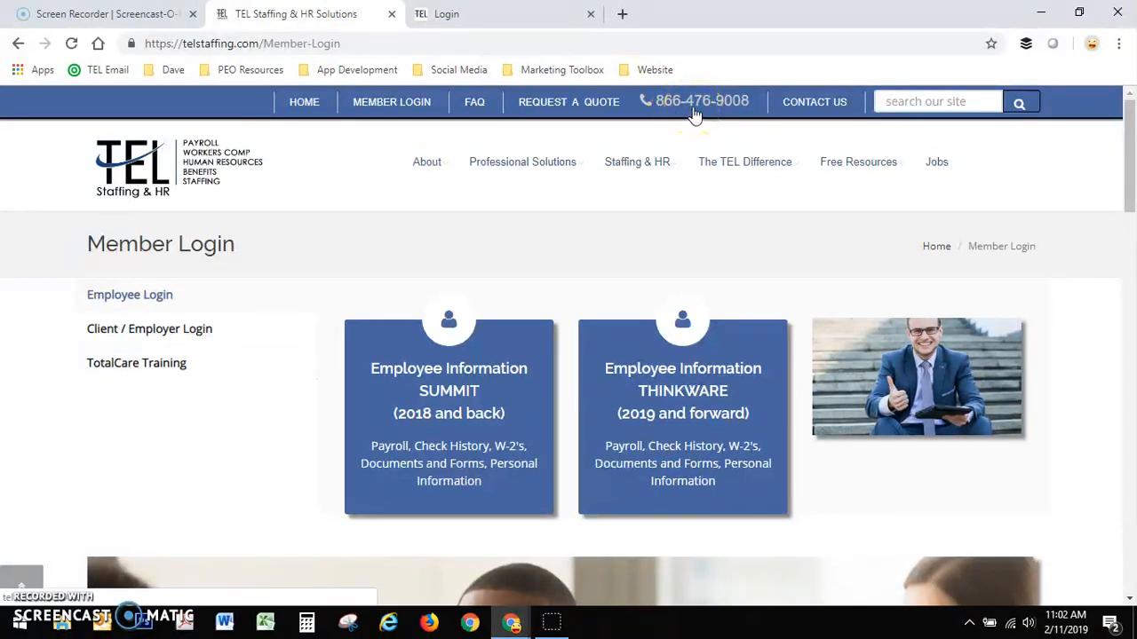